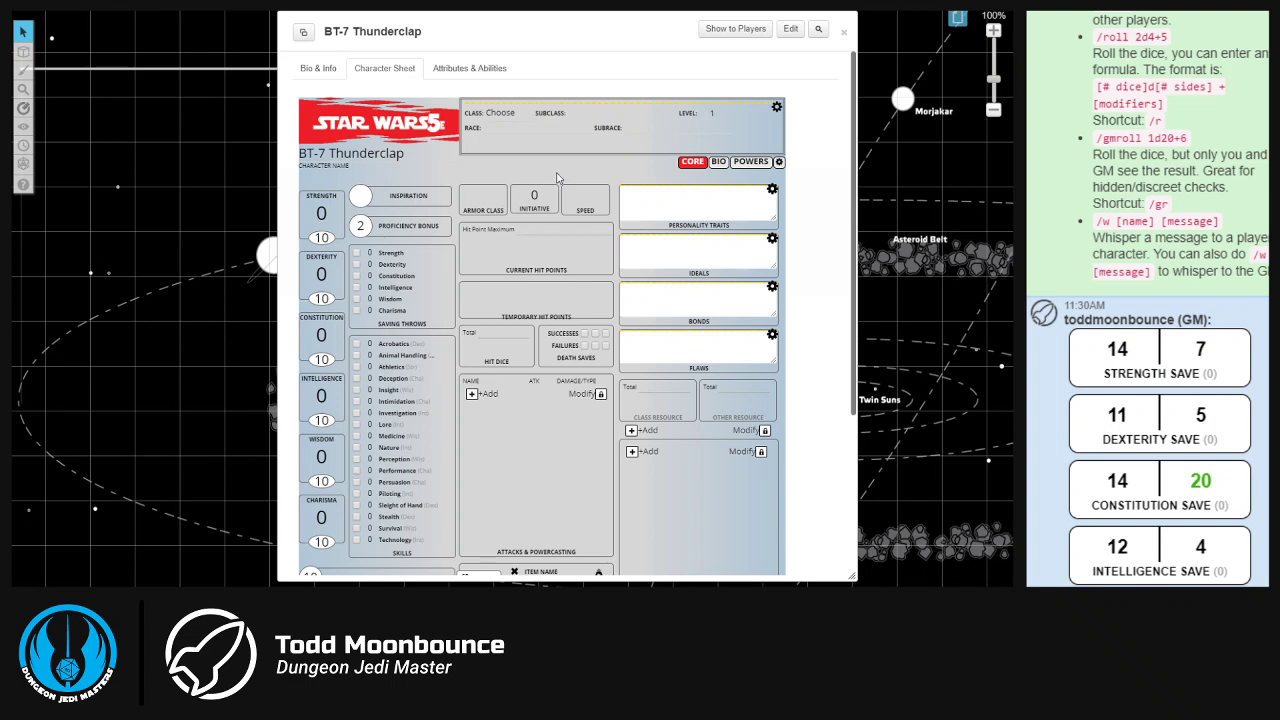
Open the sheet's settings, look through the sheet types and set the character's class to Scholar.
left_click(779, 163)
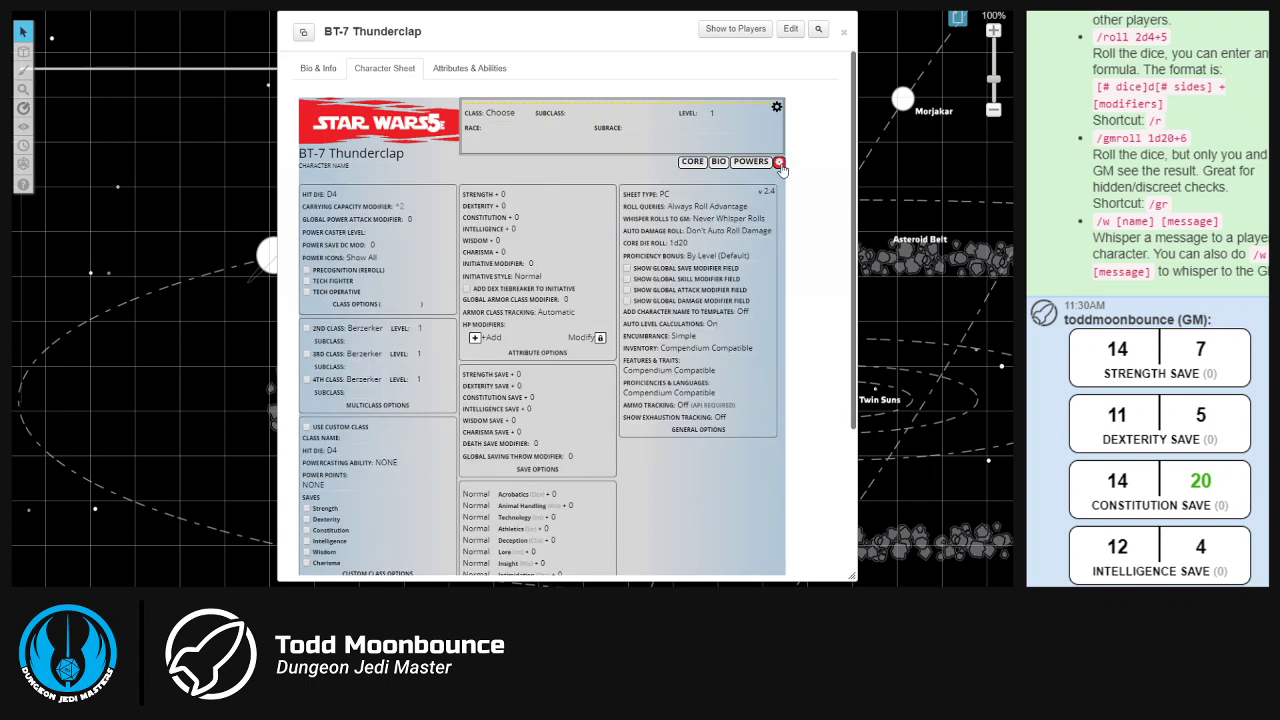
left_click(667, 197)
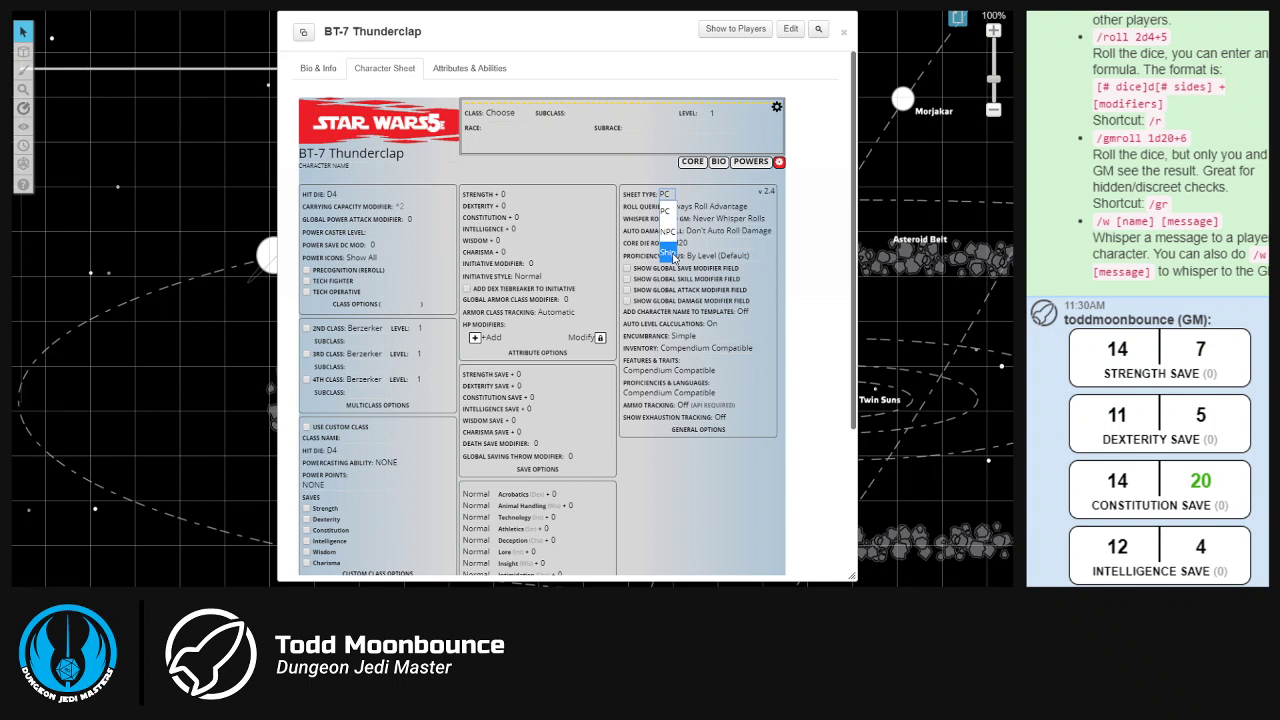
left_click(658, 180)
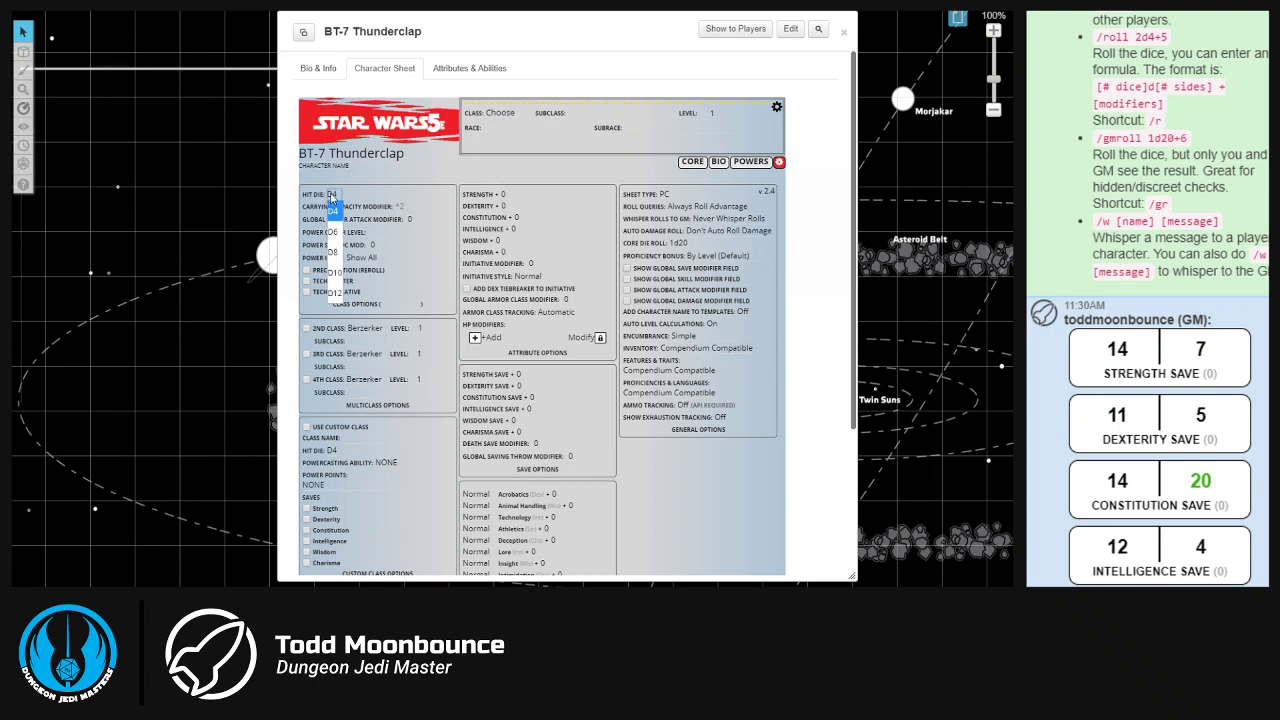
left_click(513, 115)
left_click(507, 174)
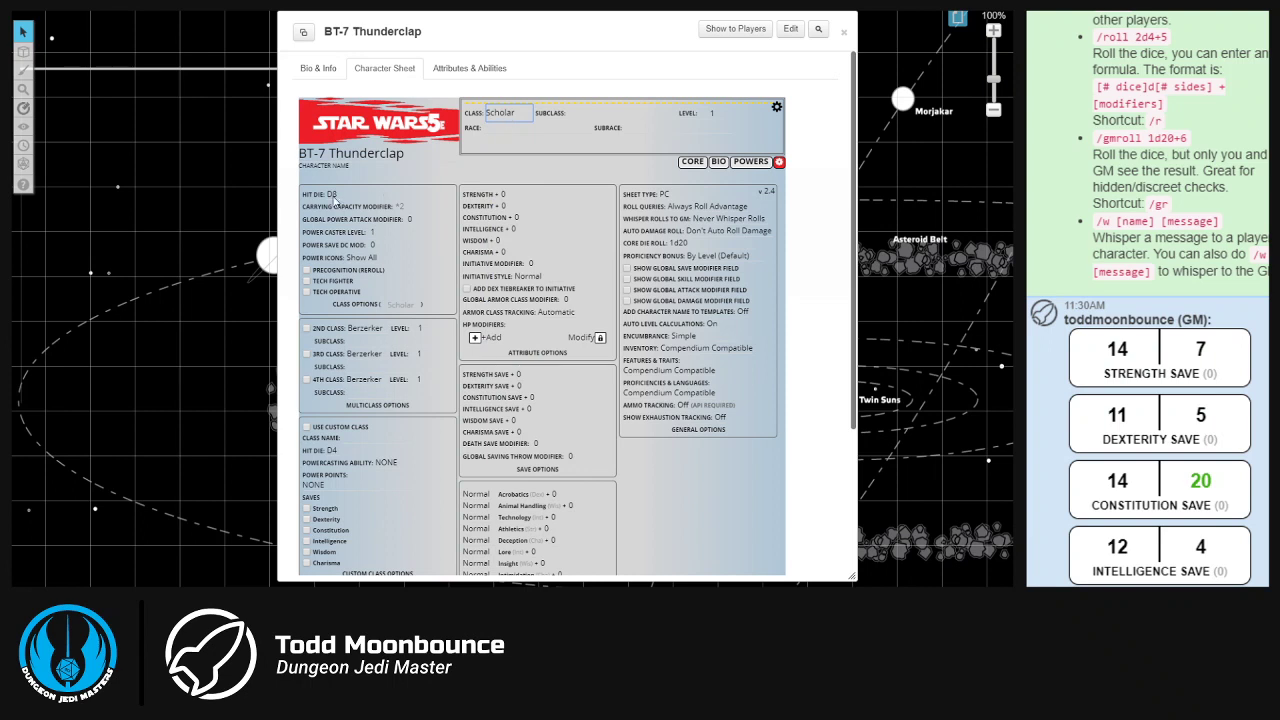
Change the sheet type from PC to Ship and look over the ship sheet.
left_click(664, 195)
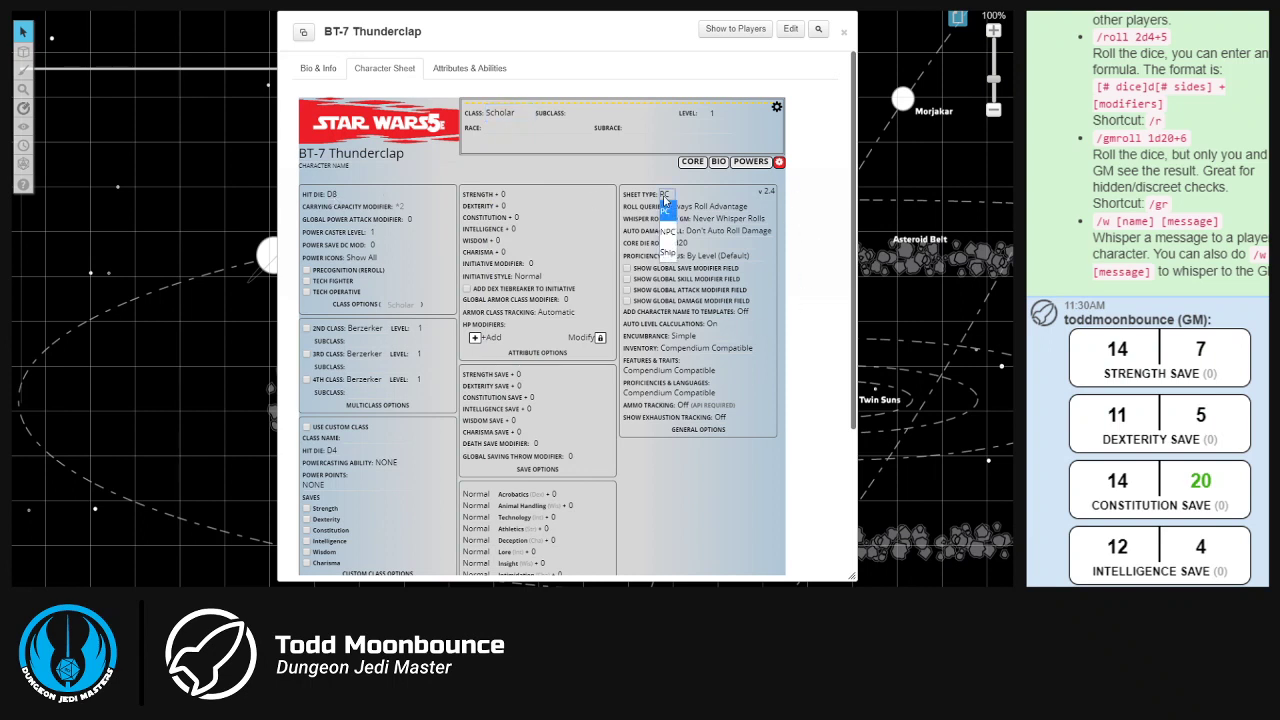
left_click(667, 253)
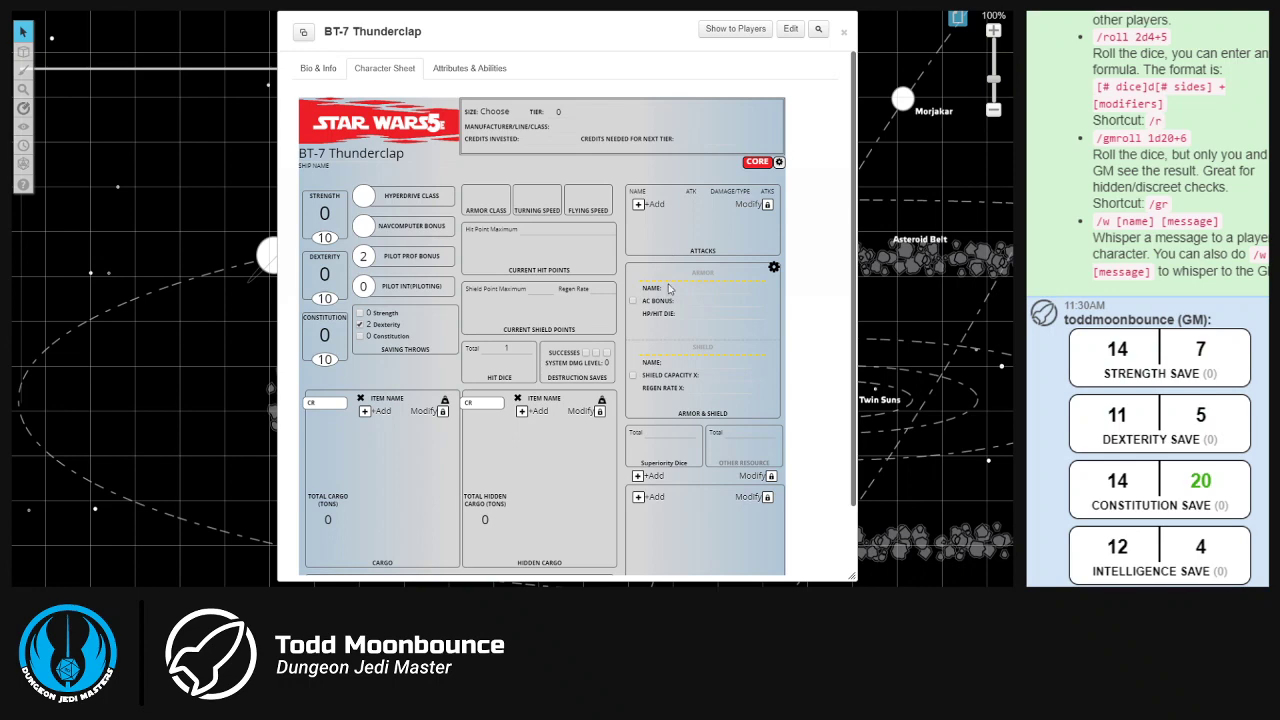
scroll(669, 316, "down", 1)
scroll(669, 316, "up", 1)
Roll the ship's hit dice twice and check which die type the rolls use.
left_click(500, 380)
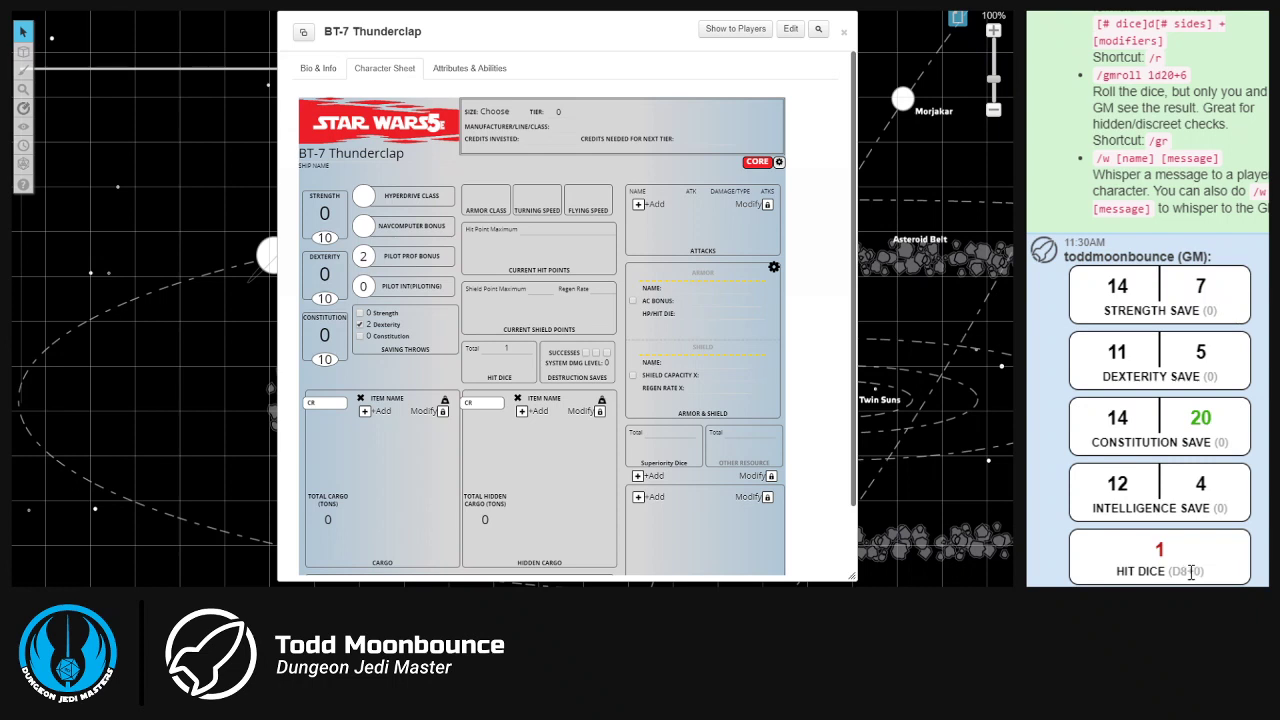
mouse_move(1162, 556)
left_click(496, 378)
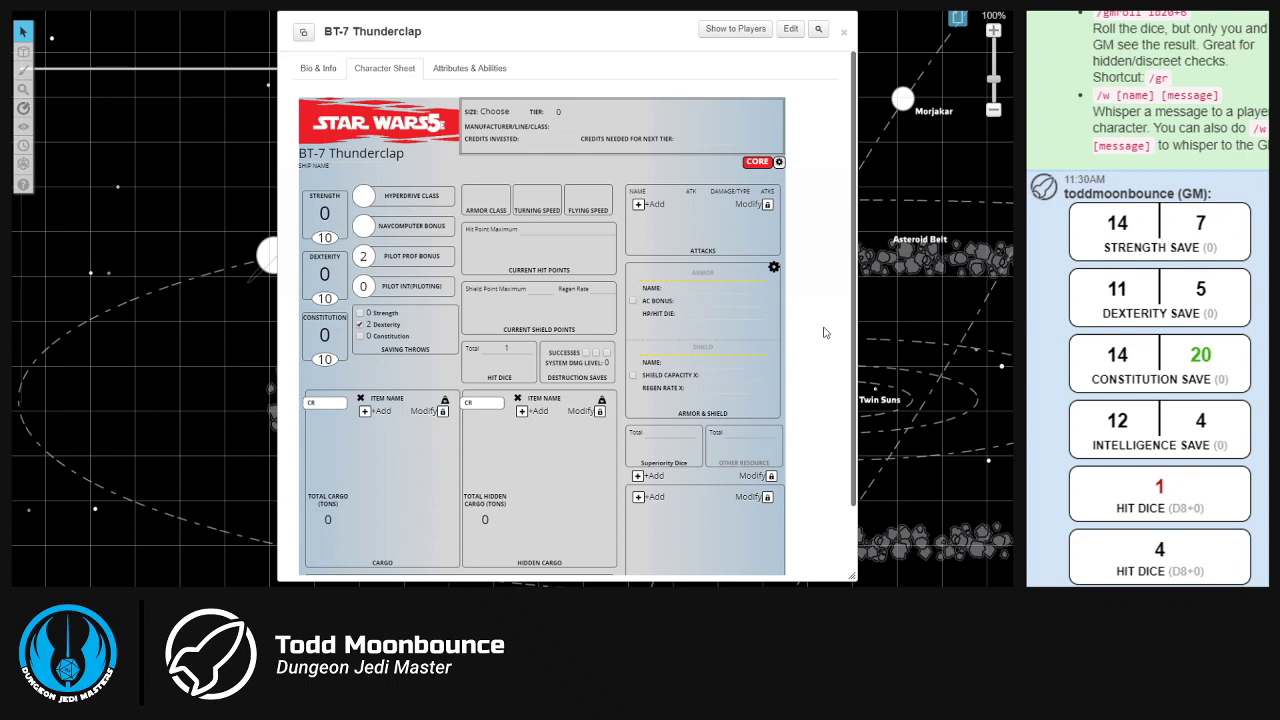
Switch the sheet type back to PC, check the class and hit die, and return to the Ship sheet's core page.
left_click(779, 163)
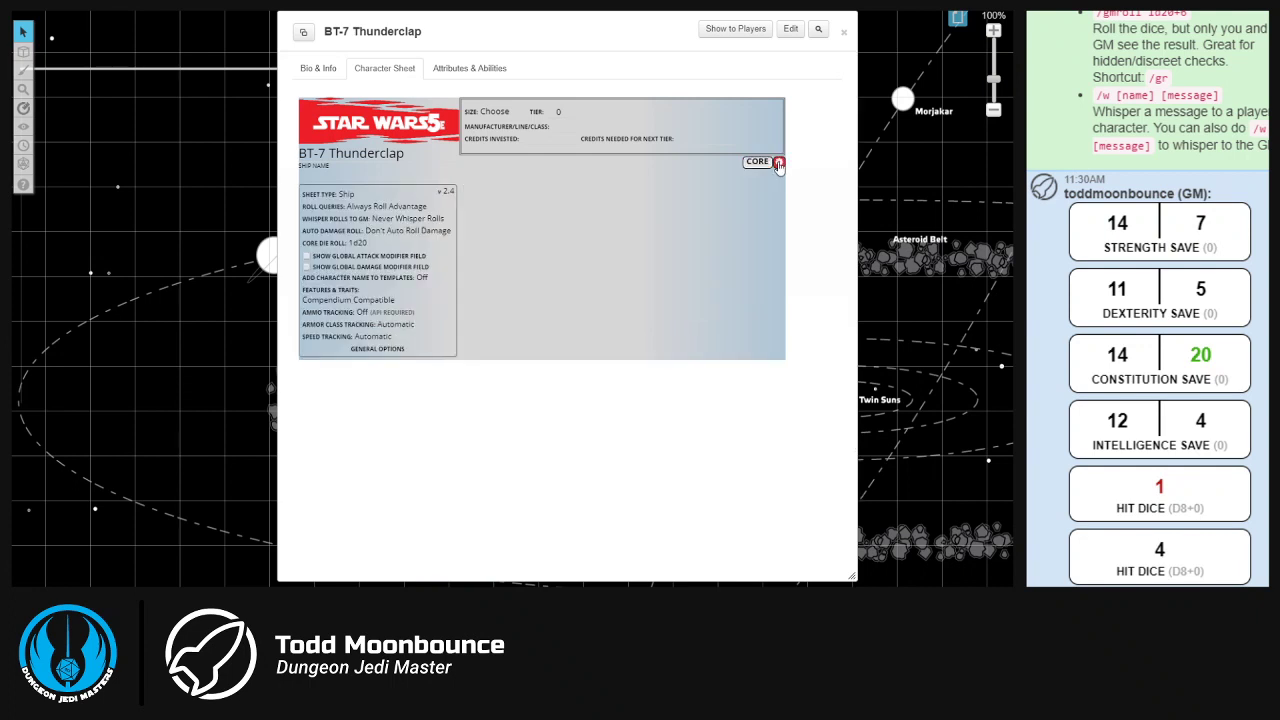
left_click(347, 195)
left_click(344, 211)
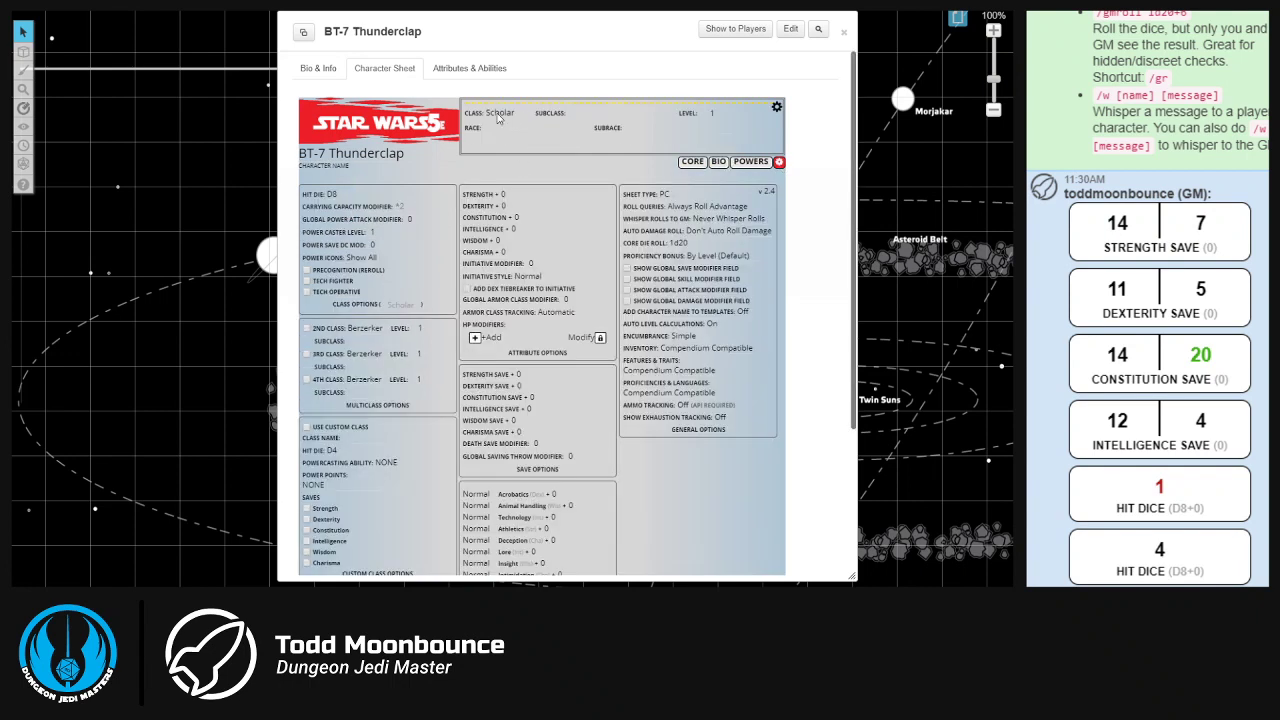
left_click(499, 114)
left_click(499, 117)
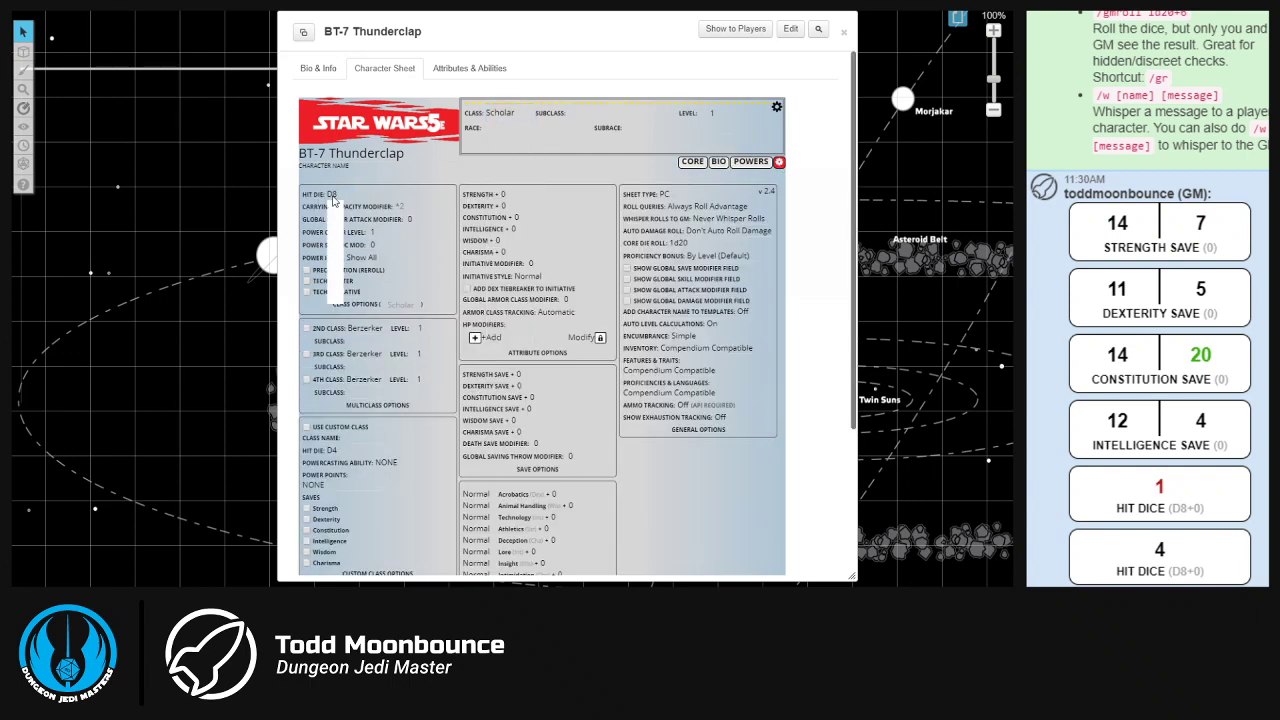
left_click(665, 195)
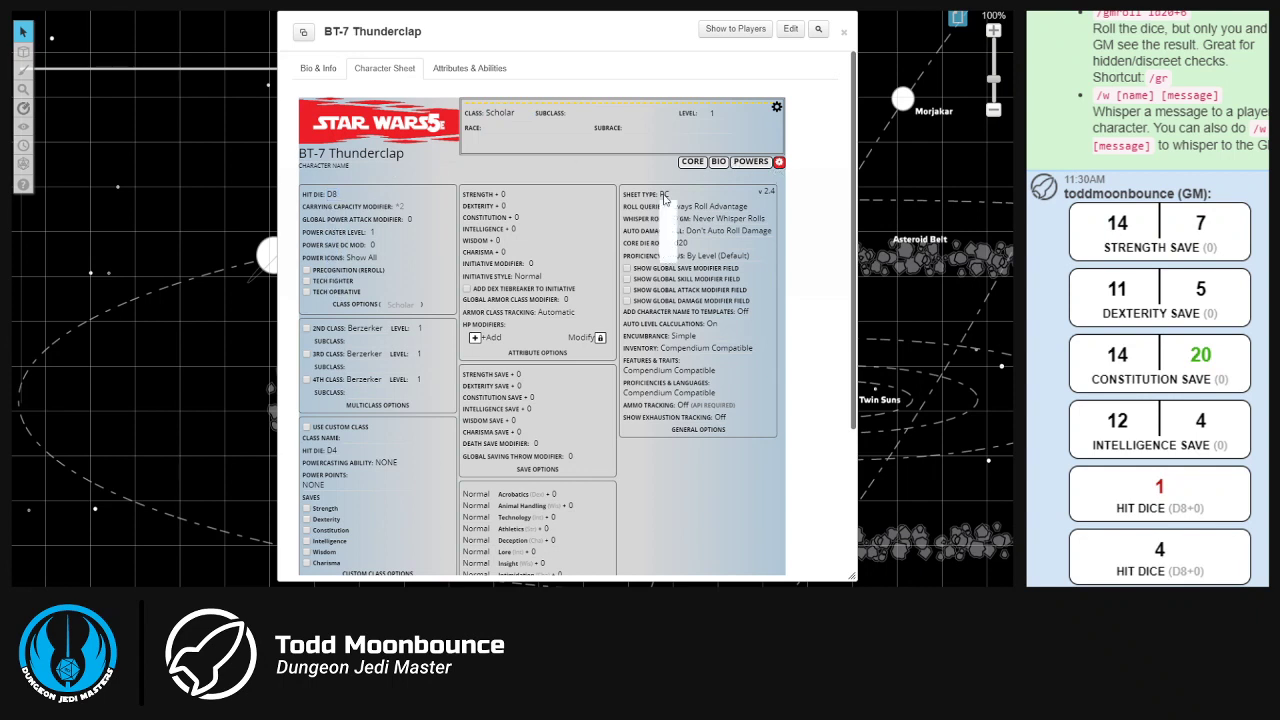
left_click(663, 252)
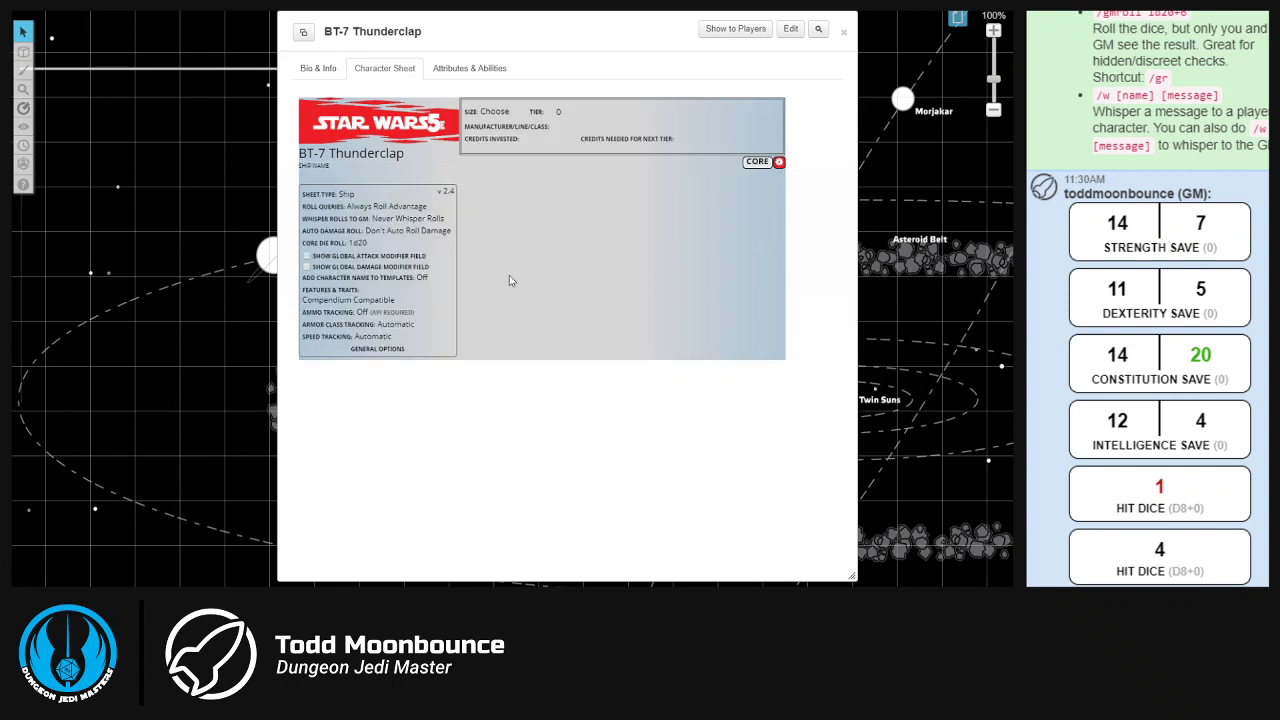
left_click(760, 164)
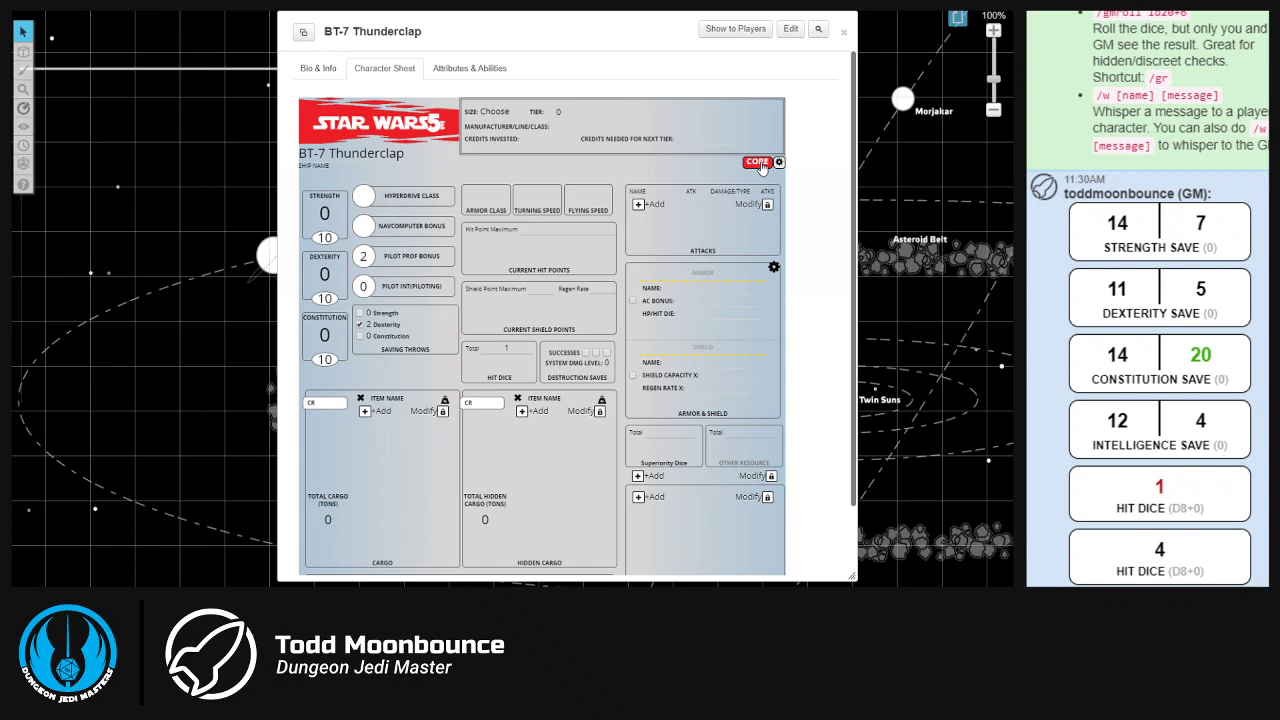
Set the ship's size to Medium and its tier to 2.
scroll(614, 462, "down", 2)
scroll(614, 462, "up", 2)
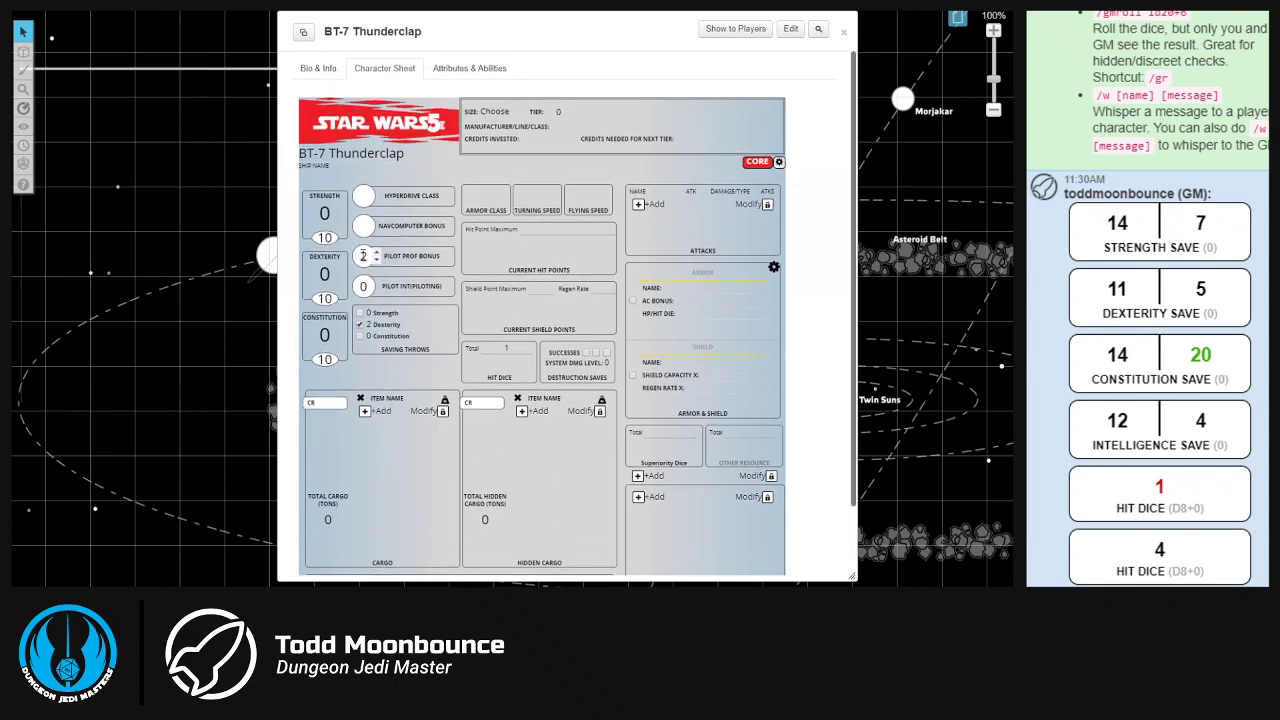
left_click(360, 326)
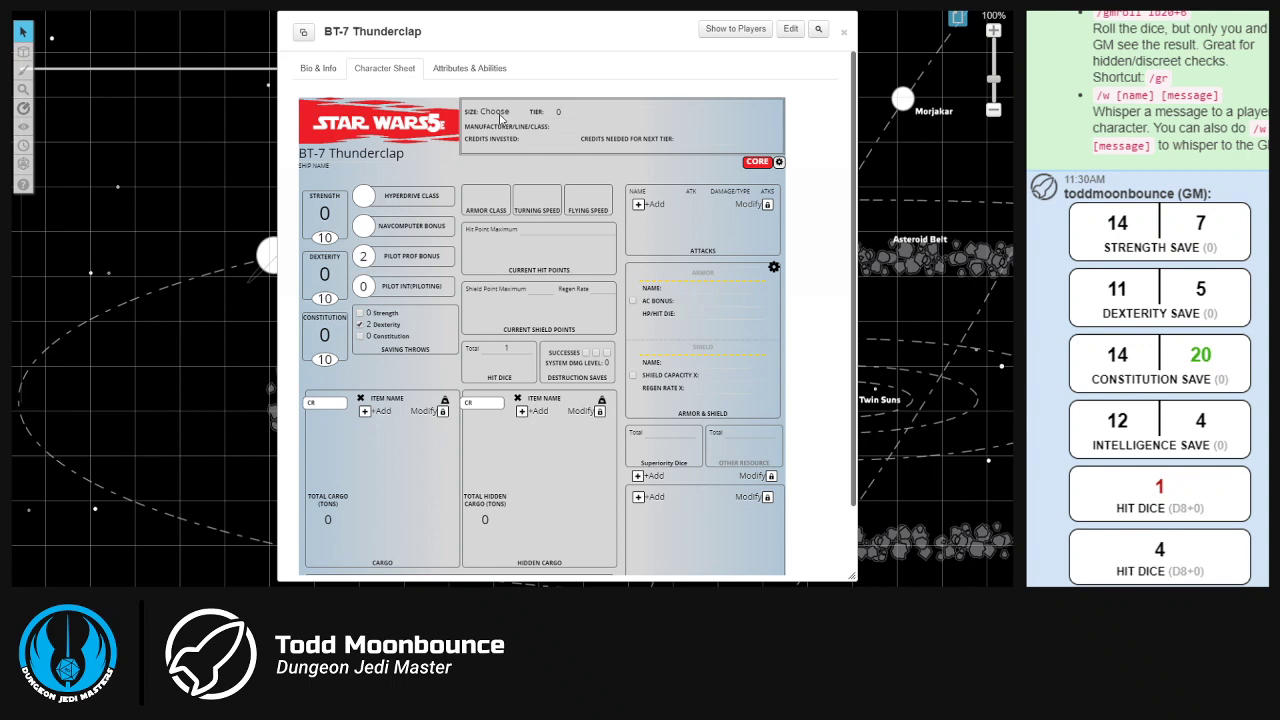
left_click(502, 118)
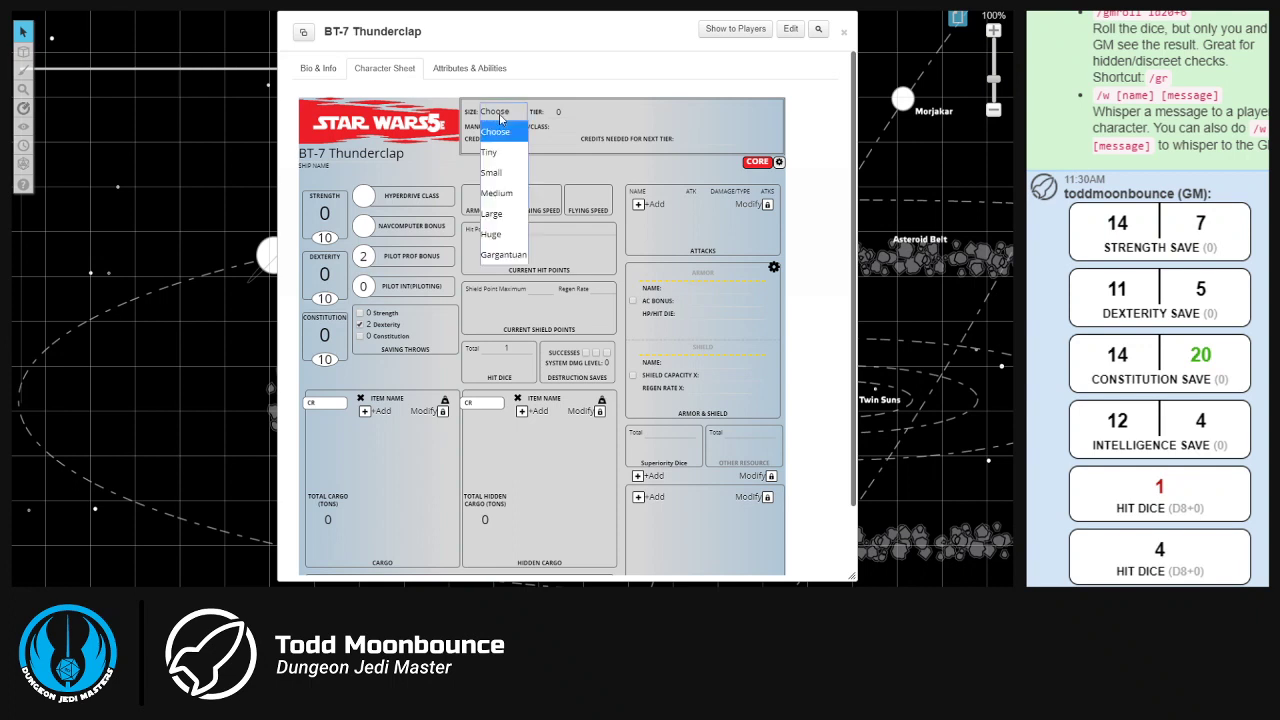
left_click(507, 191)
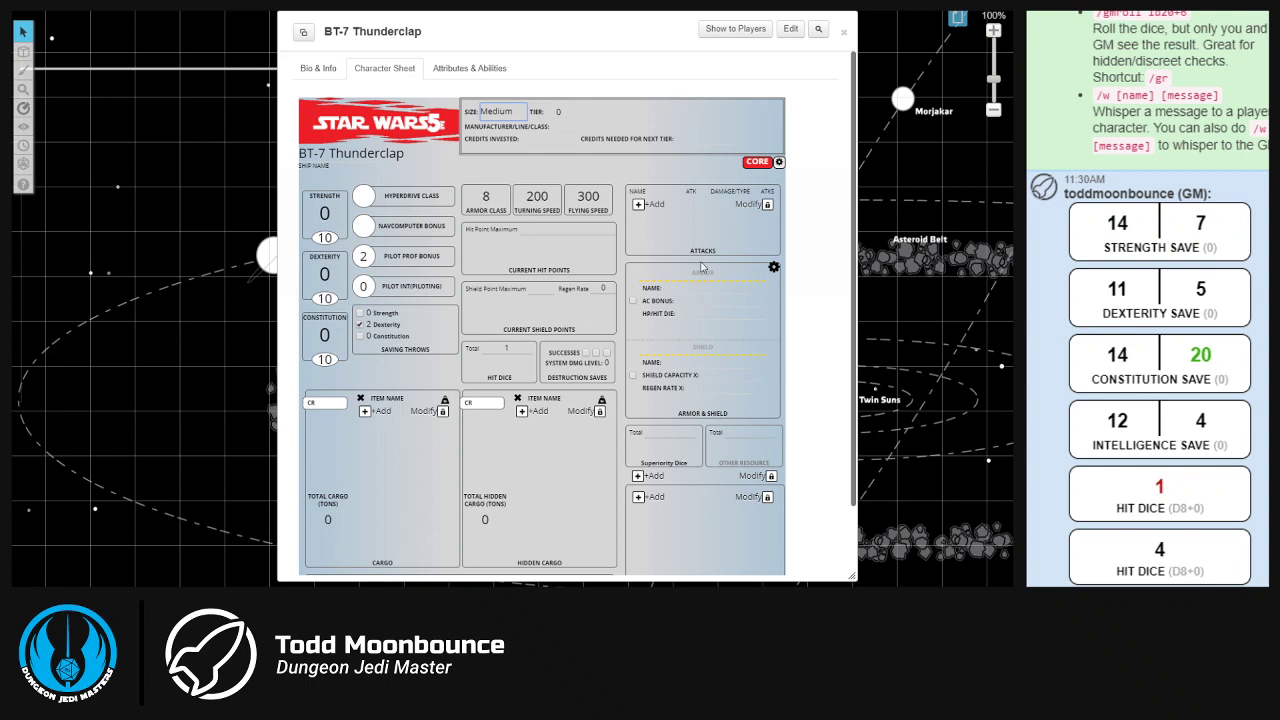
double_click(562, 112)
type("2")
key("Tab")
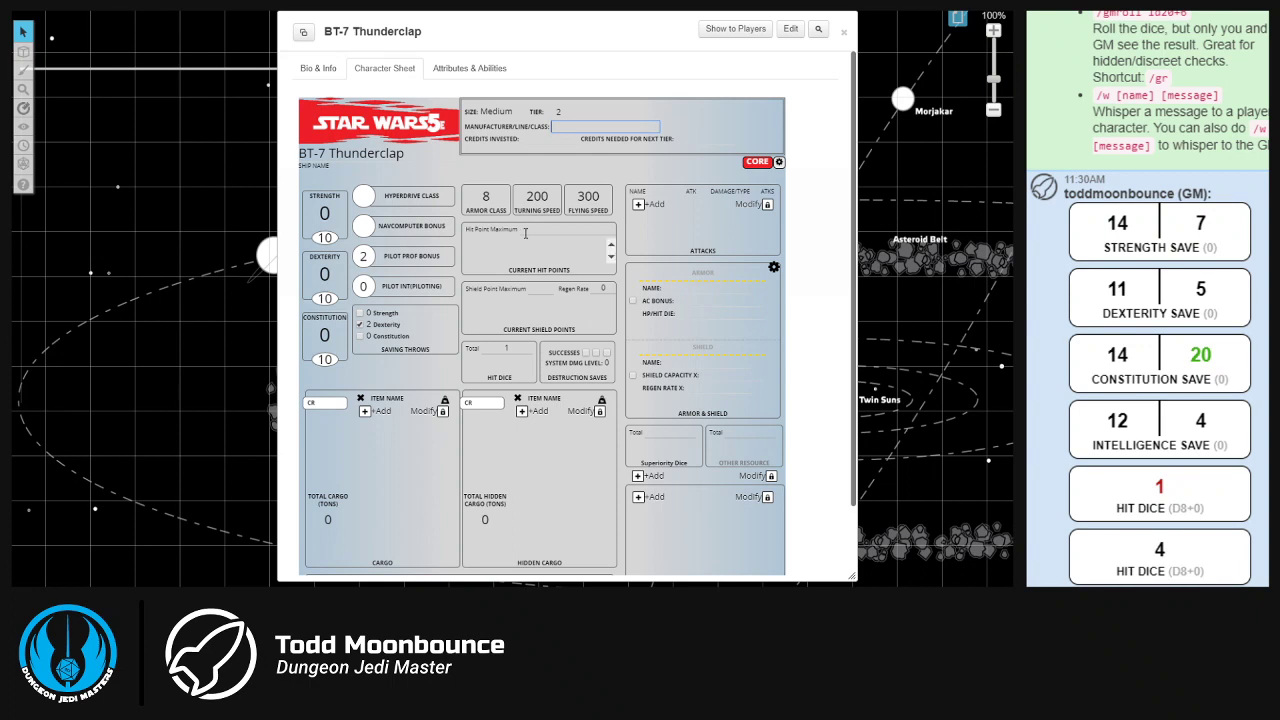
Enter "Rendili Hyperworks | Rapid Assault" as the ship's manufacturer/line/class, leaving both credits fields blank.
type("Re")
type("ndili Hyperw")
type("orks")
type("| Rapid As")
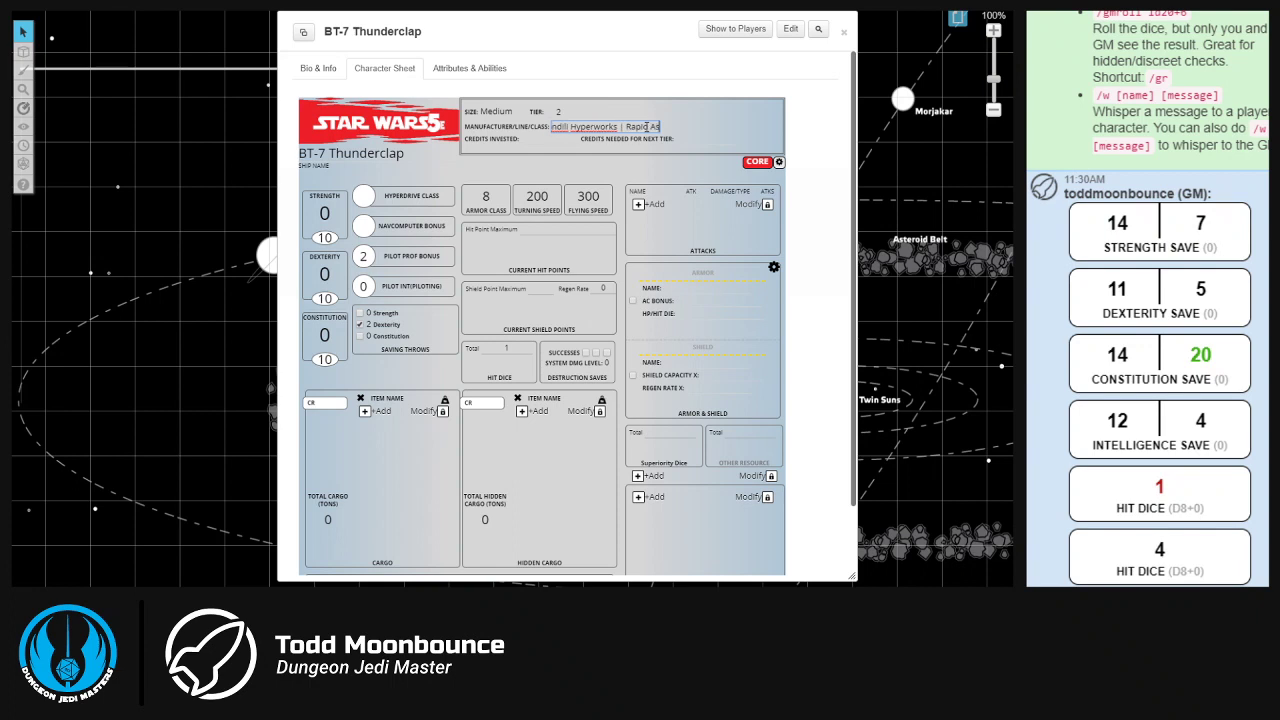
type("sault")
key("Tab")
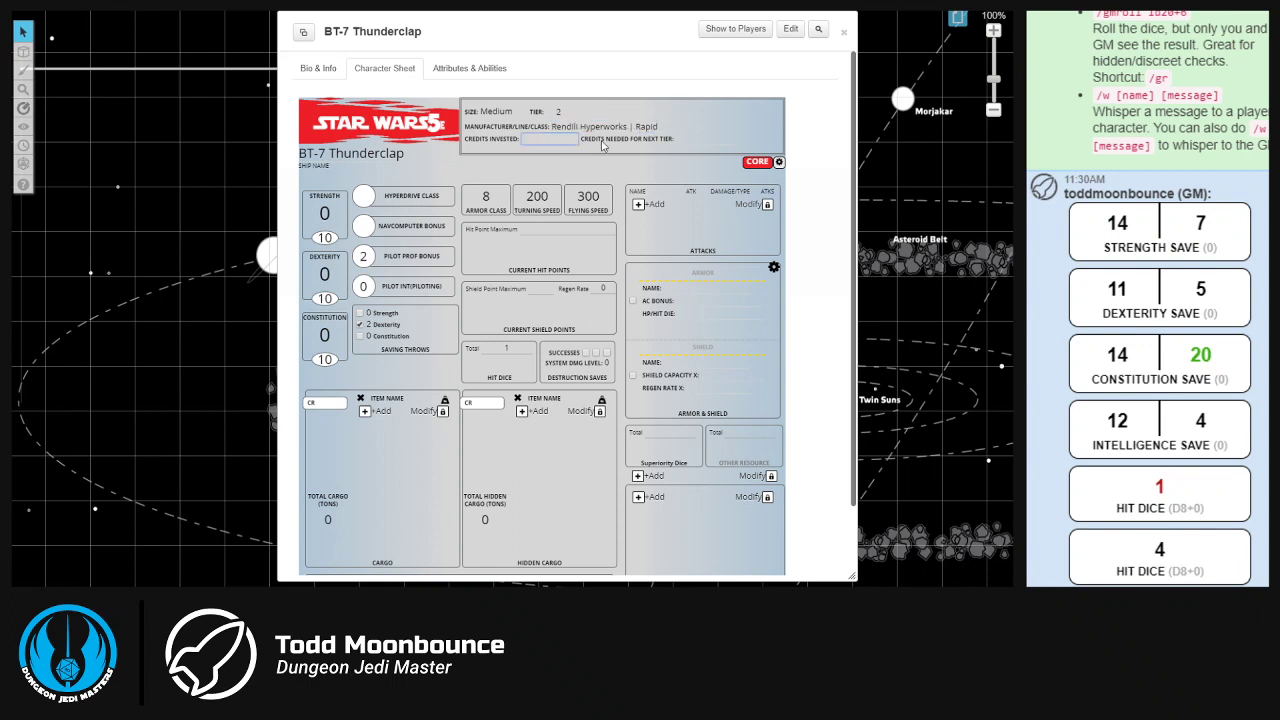
key("Tab")
left_click(550, 138)
left_click(699, 137)
Set the ship's Strength, Dexterity and Constitution scores to 14 each.
double_click(324, 237)
type("4")
type("14")
left_click_drag(325, 298, 333, 298)
type("4")
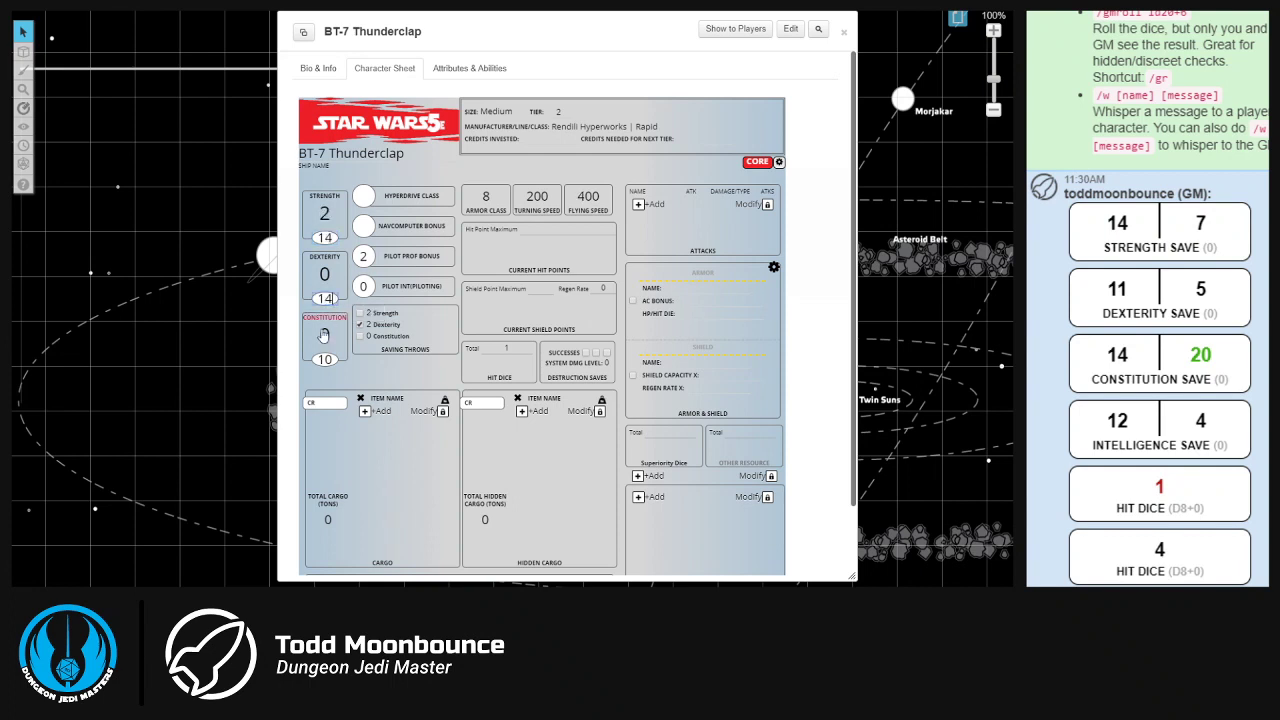
left_click_drag(325, 359, 333, 359)
type("4")
left_click(385, 374)
Enter and enable Reinforced armor with AC bonus -1 and HP/hit die 1, and test-roll the hit dice.
left_click(707, 287)
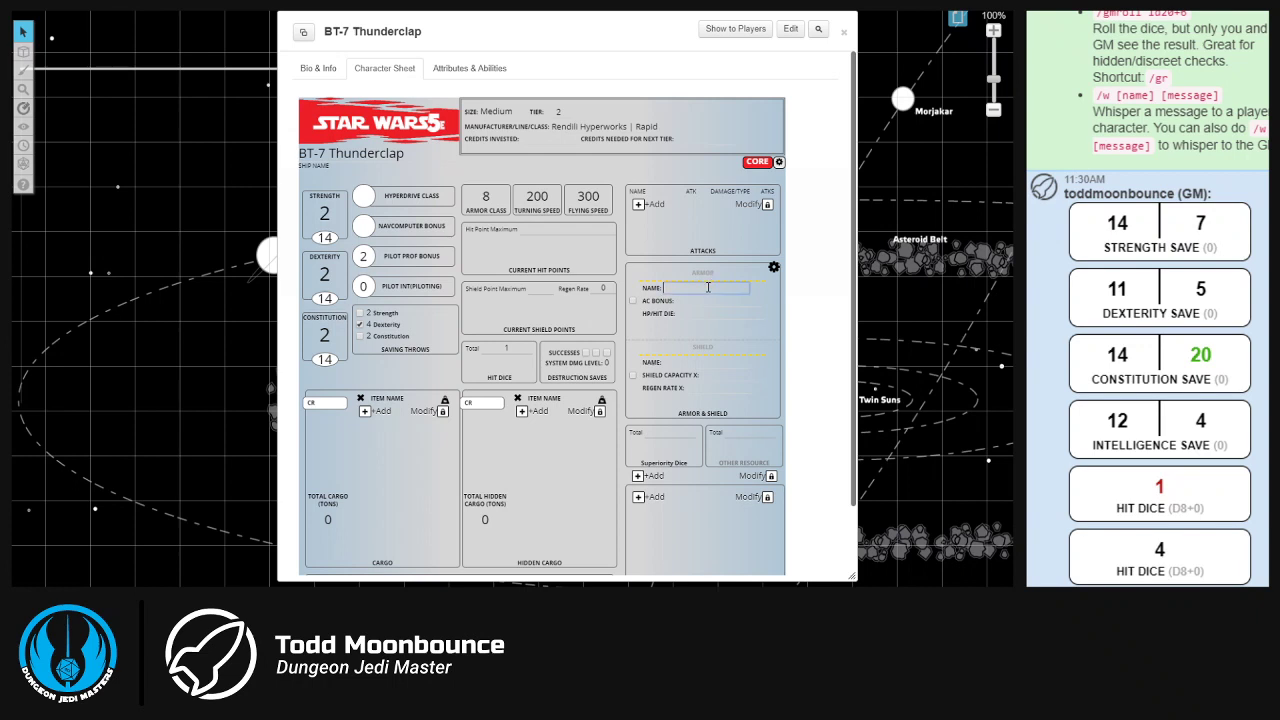
type("Reinforced")
key("Tab")
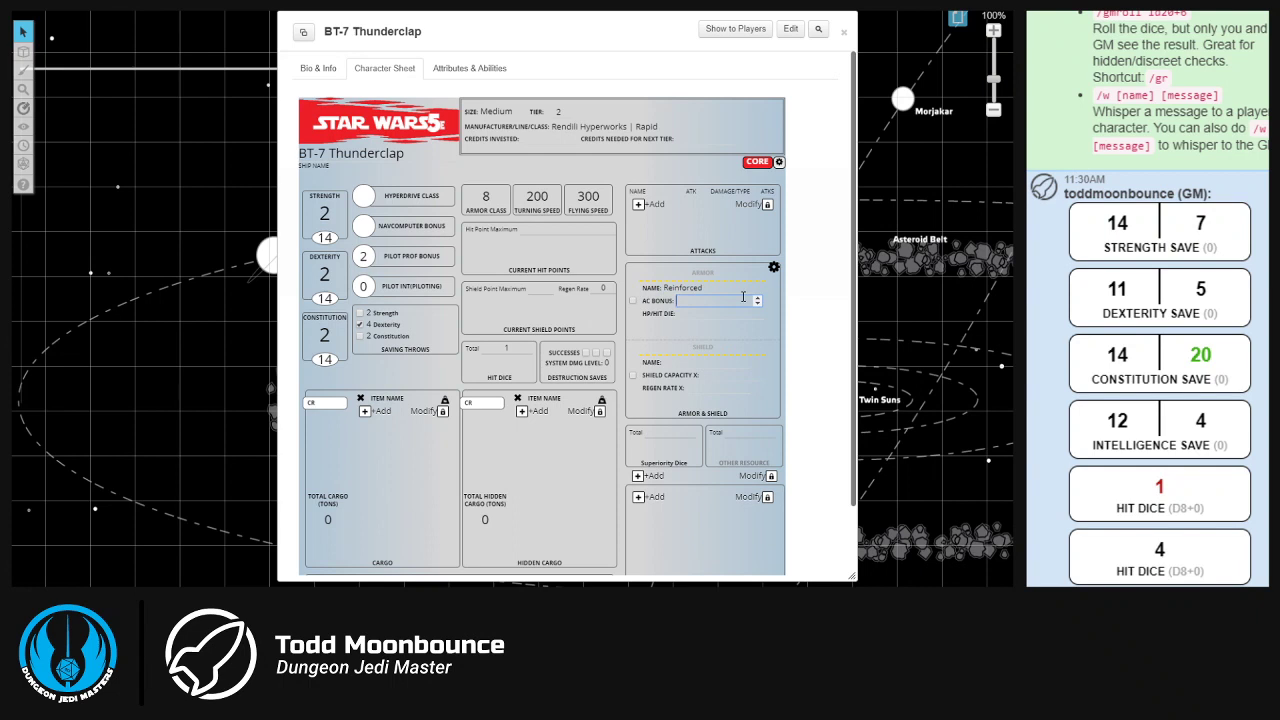
left_click(757, 303)
left_click(632, 300)
left_click(759, 311)
left_click(774, 316)
left_click(500, 378)
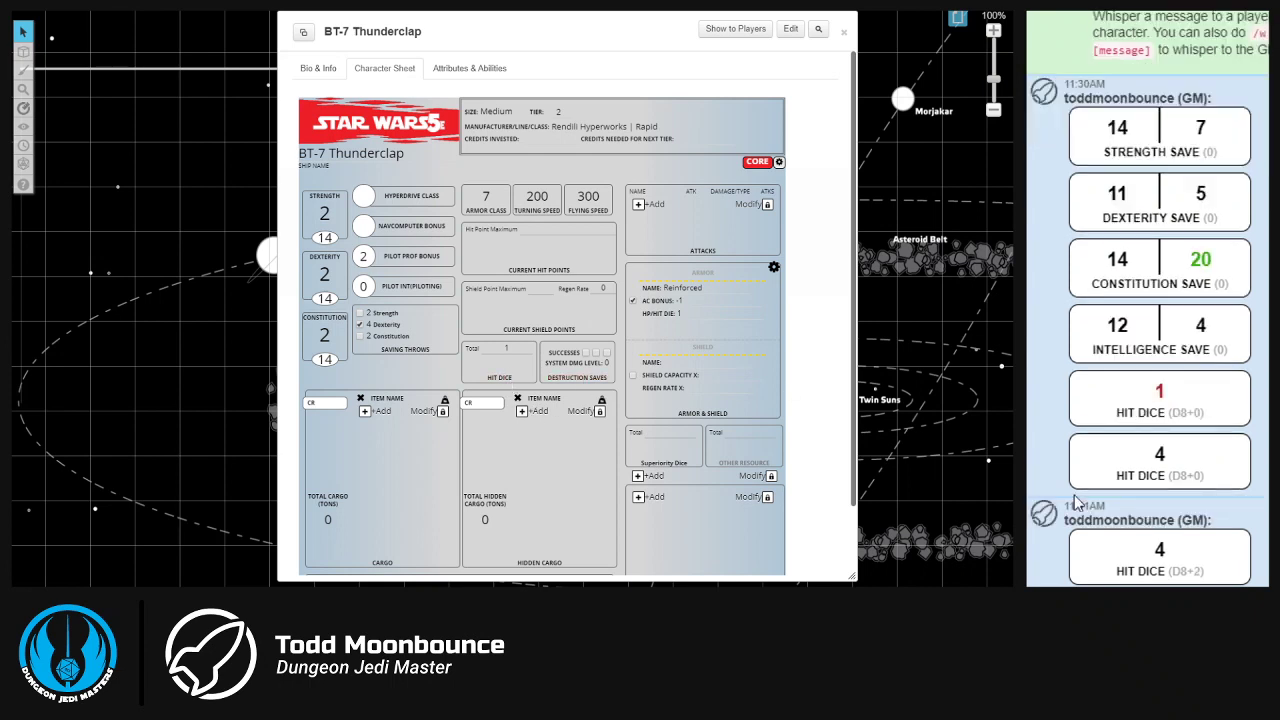
mouse_move(1165, 560)
Enter and enable a Directional shield with capacity multiplier 1 and regen rate multiplier 1, and close the armor and shield editing.
left_click(774, 270)
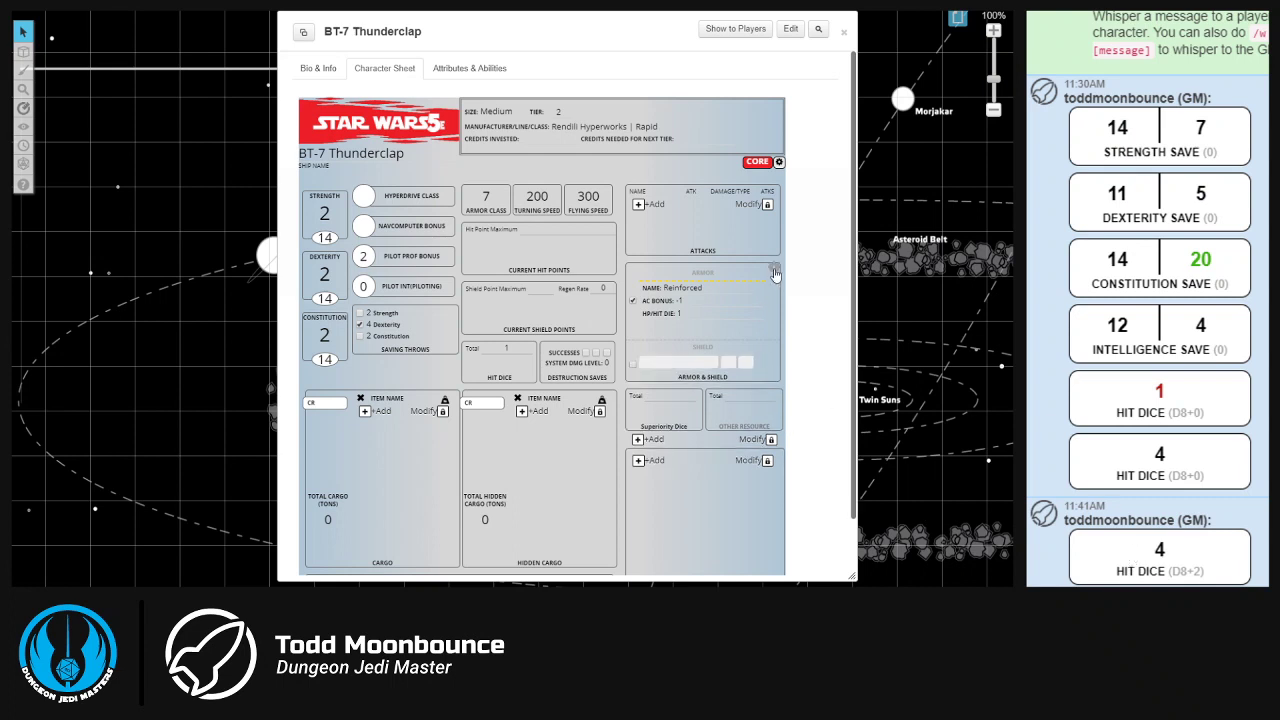
left_click(774, 270)
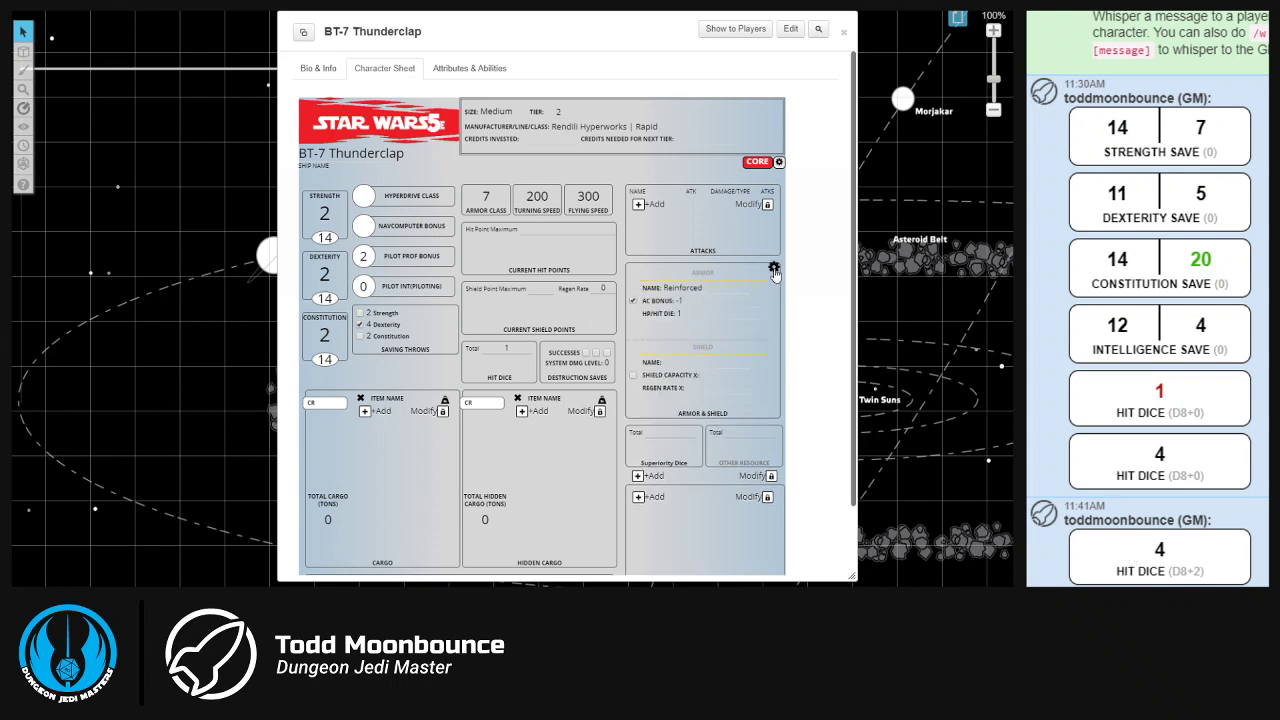
left_click(677, 361)
type("Directional")
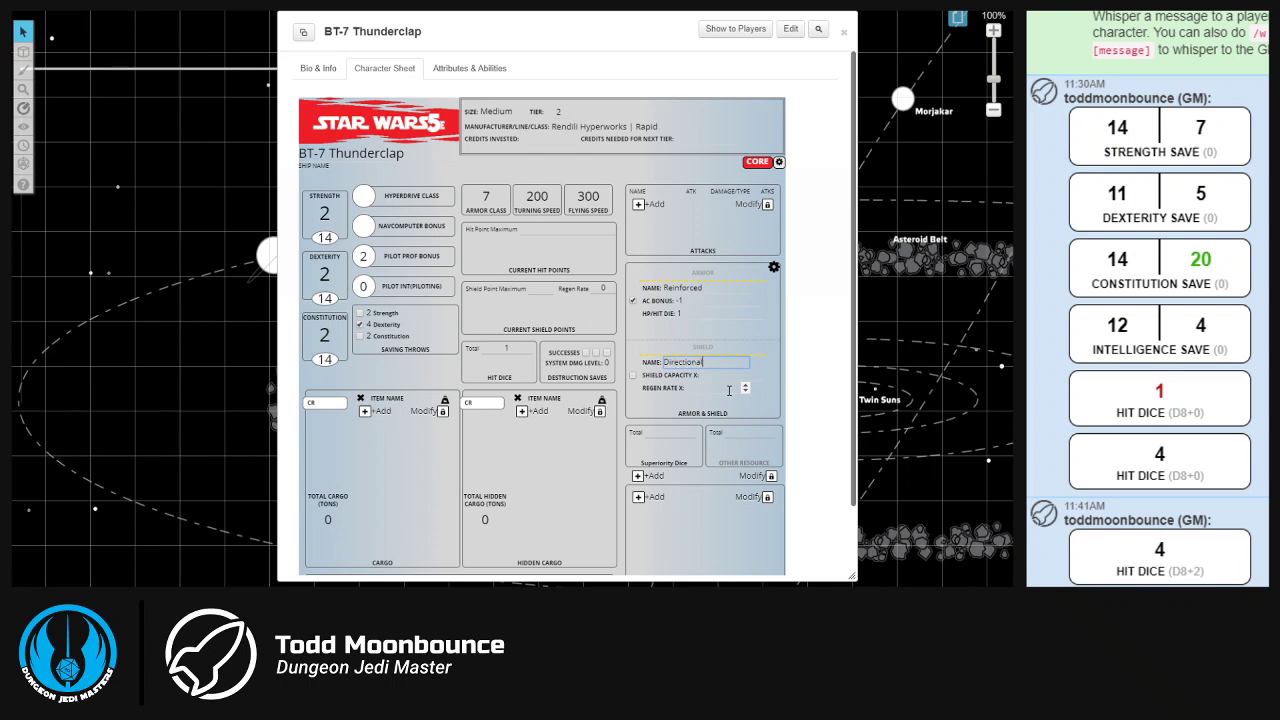
key("Tab")
left_click(759, 371)
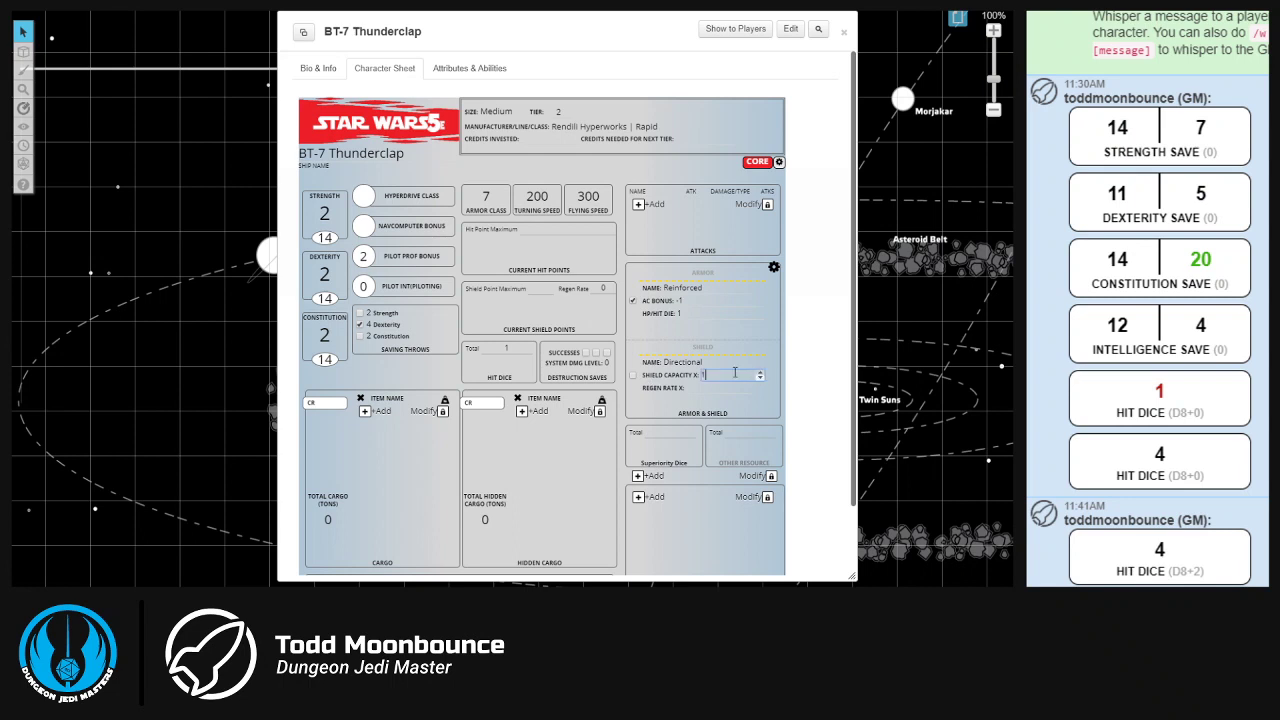
left_click(635, 380)
left_click(745, 384)
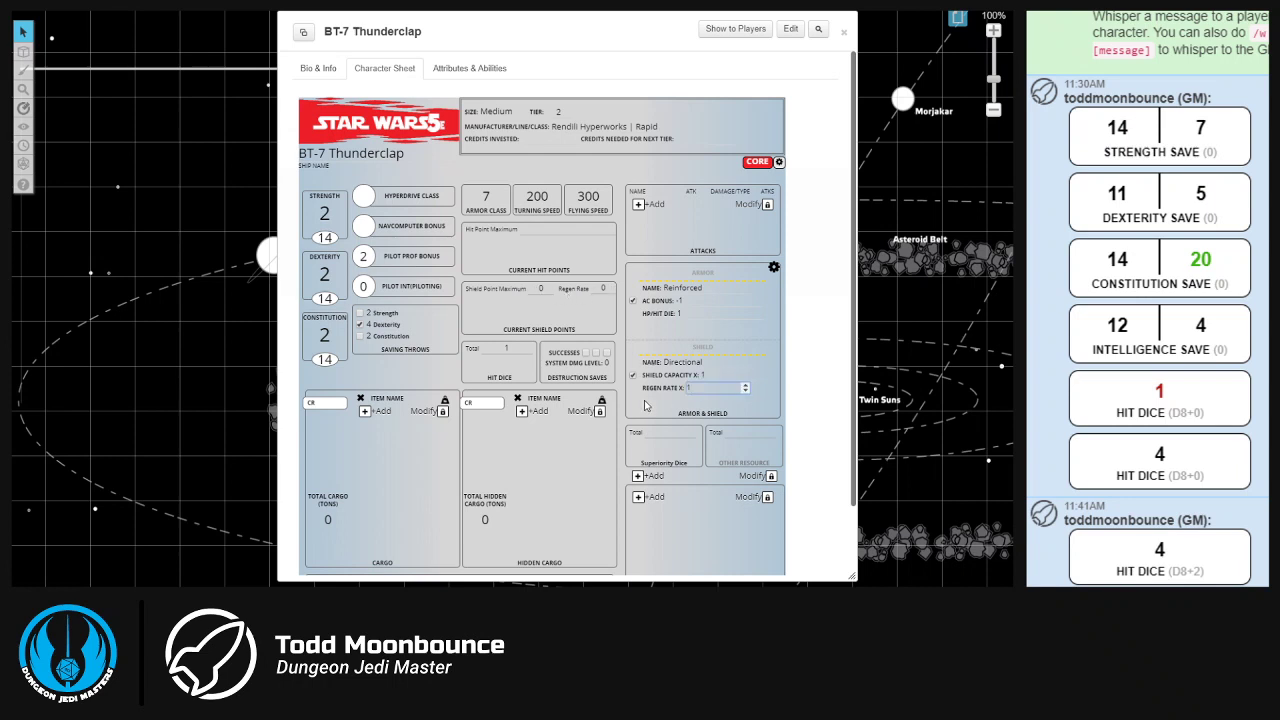
left_click(773, 269)
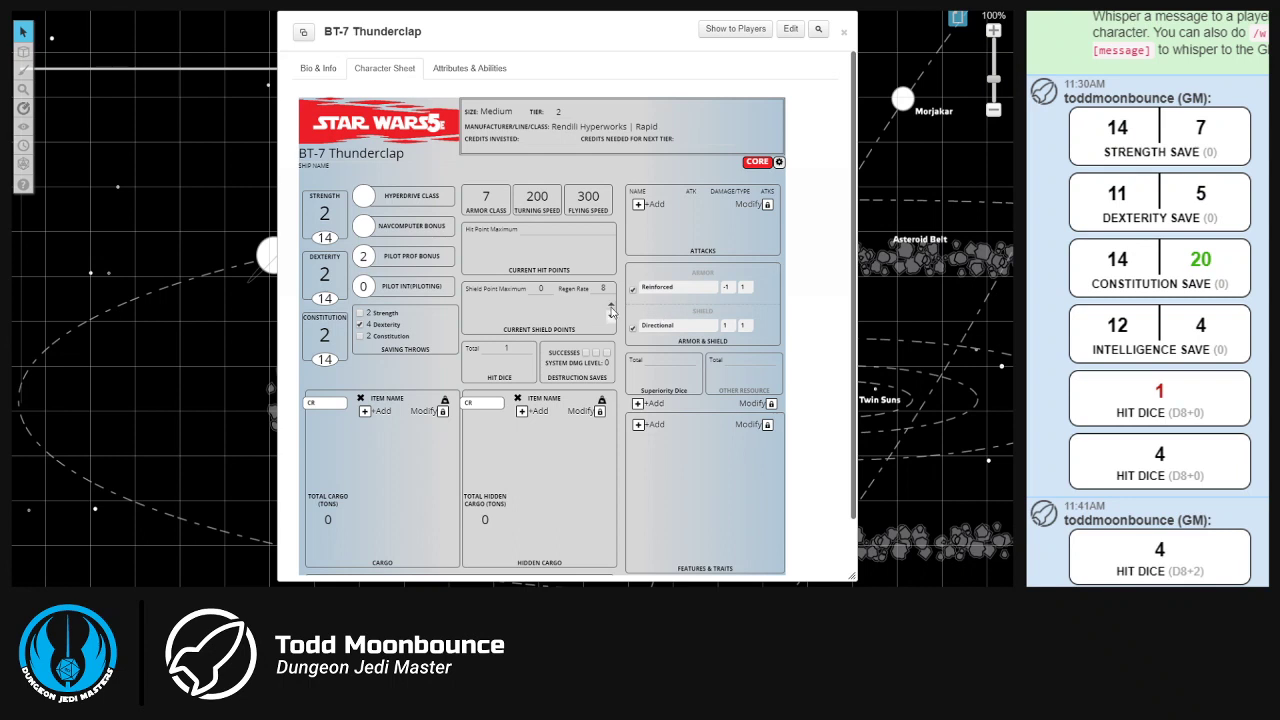
Set the maximum and current values of both hit points and shield points to 59.
left_click(552, 228)
type("59")
key("Tab")
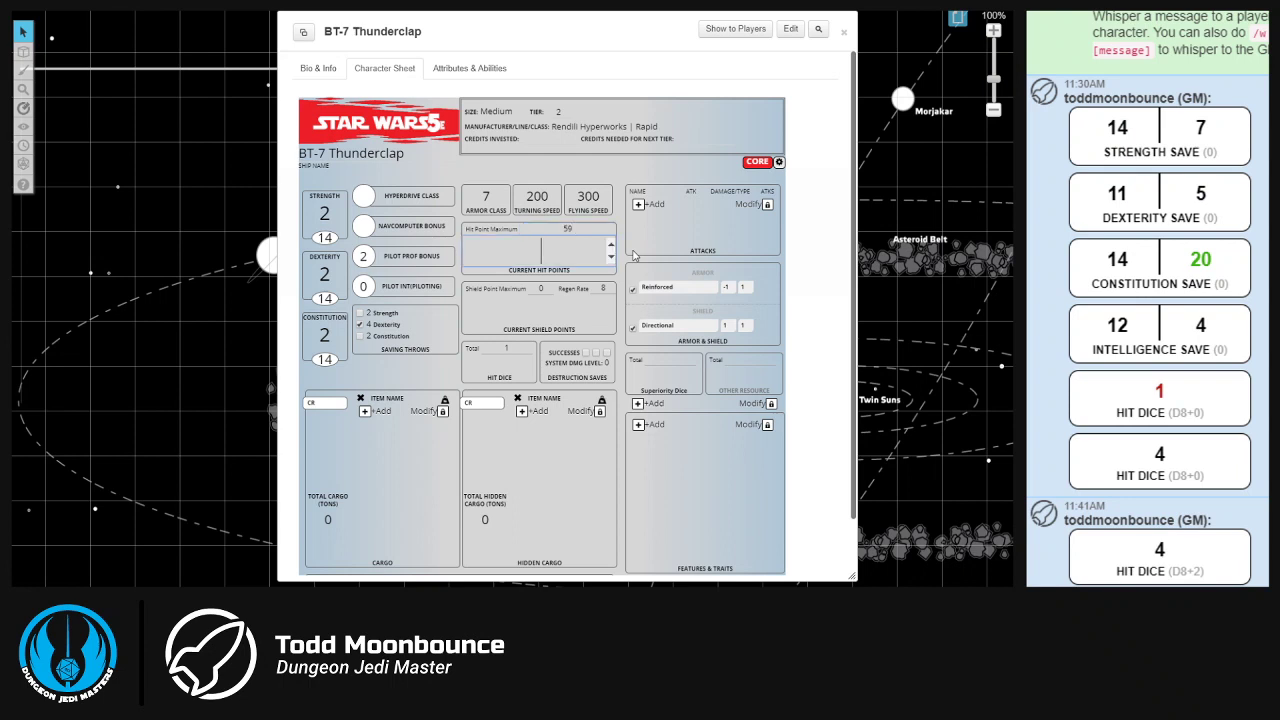
left_click(547, 314)
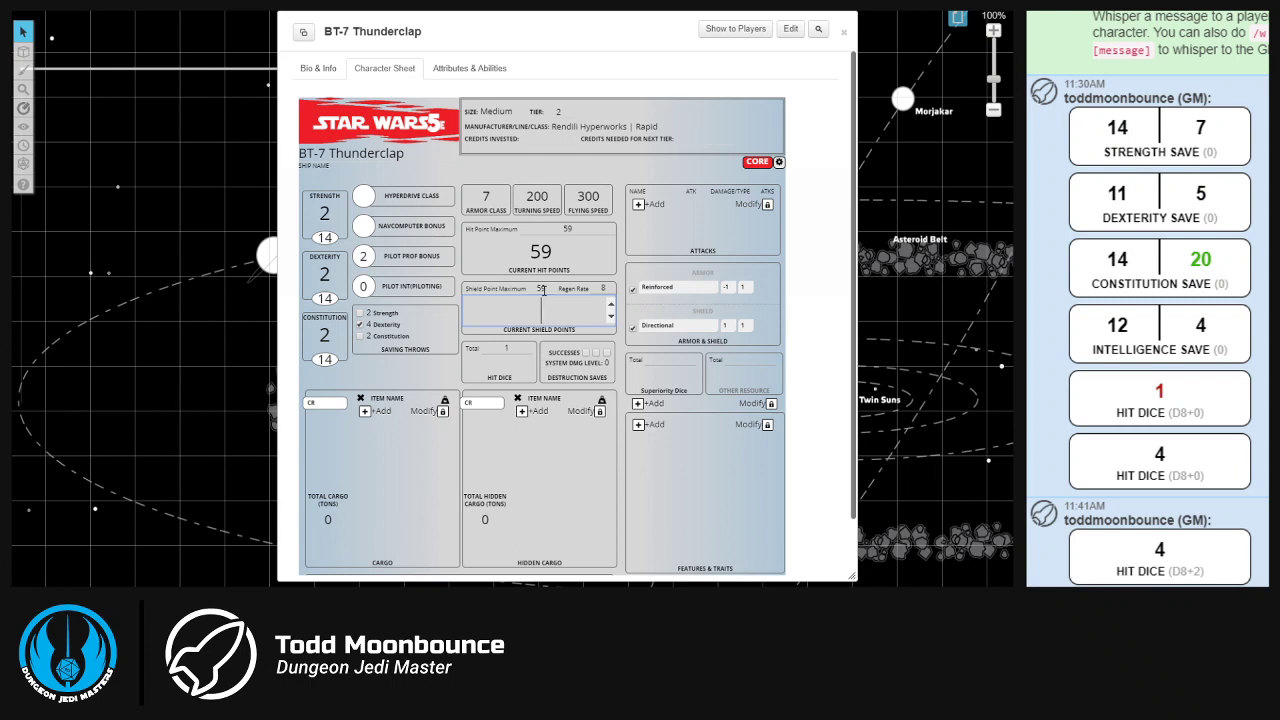
type("59")
left_click(623, 259)
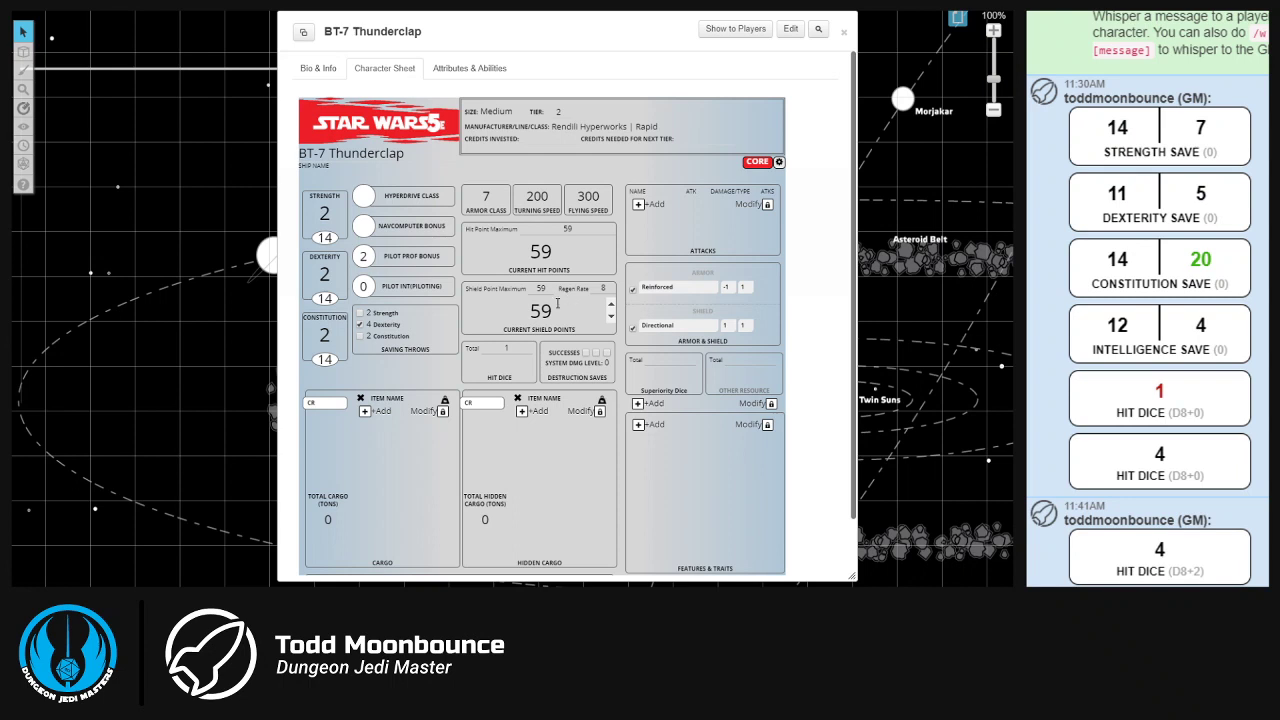
Set the hit dice total to 7 and move the saving throw proficiency from Dexterity to Constitution.
left_click(497, 345)
type("7")
key("Return")
left_click(360, 325)
Set the pilot proficiency bonus to 3 and the Pilot Int(Piloting) value to 6.
left_click(376, 252)
left_click(449, 285)
left_click(377, 284)
left_click(377, 284)
left_click(377, 283)
left_click(377, 283)
left_click(377, 283)
Set the ship's hyperdrive class to 2.
left_click(364, 196)
type("2")
left_click(438, 172)
scroll(377, 396, "down", 2)
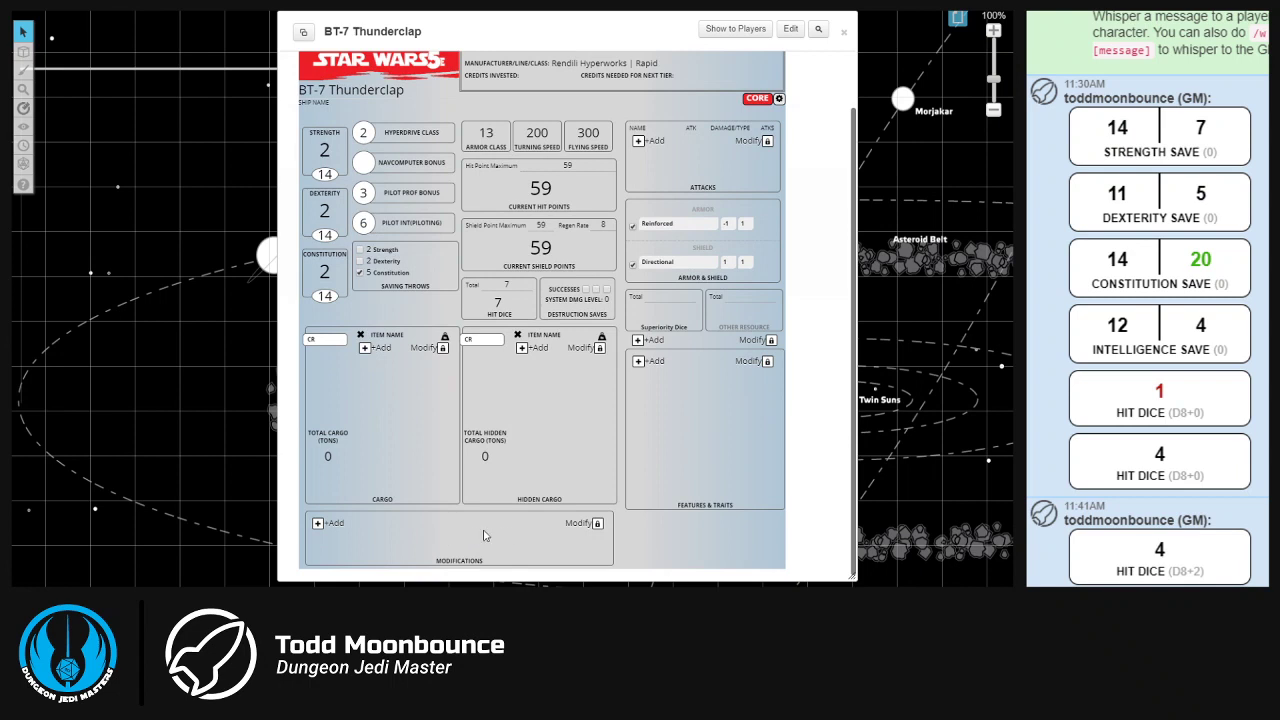
Roll a Dexterity check and a Constitution saving throw from the ship sheet.
scroll(434, 410, "up", 2)
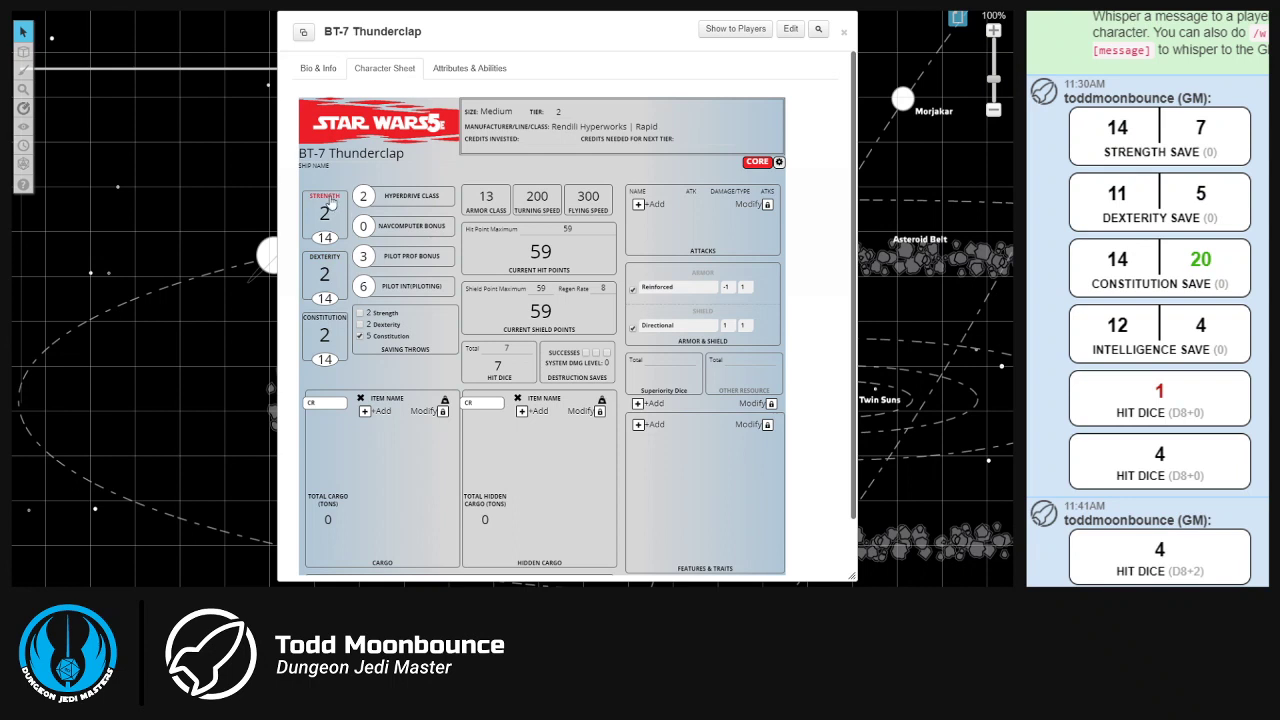
left_click(331, 265)
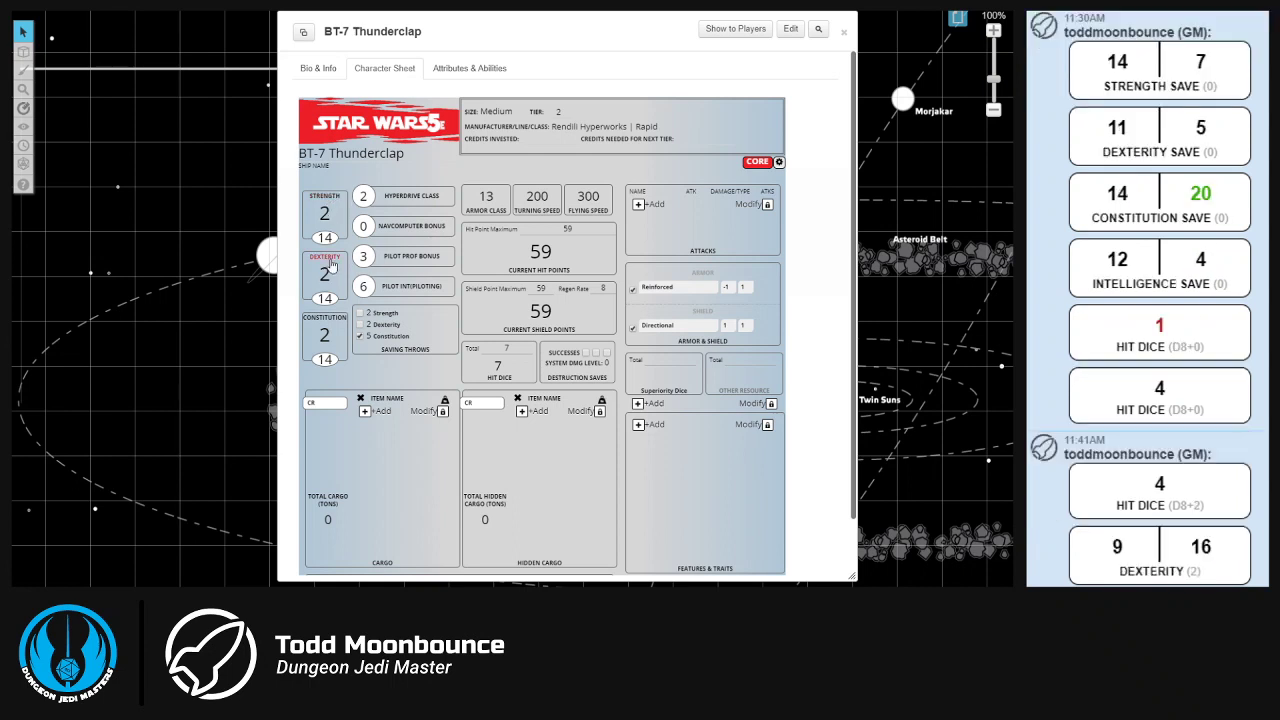
left_click(393, 336)
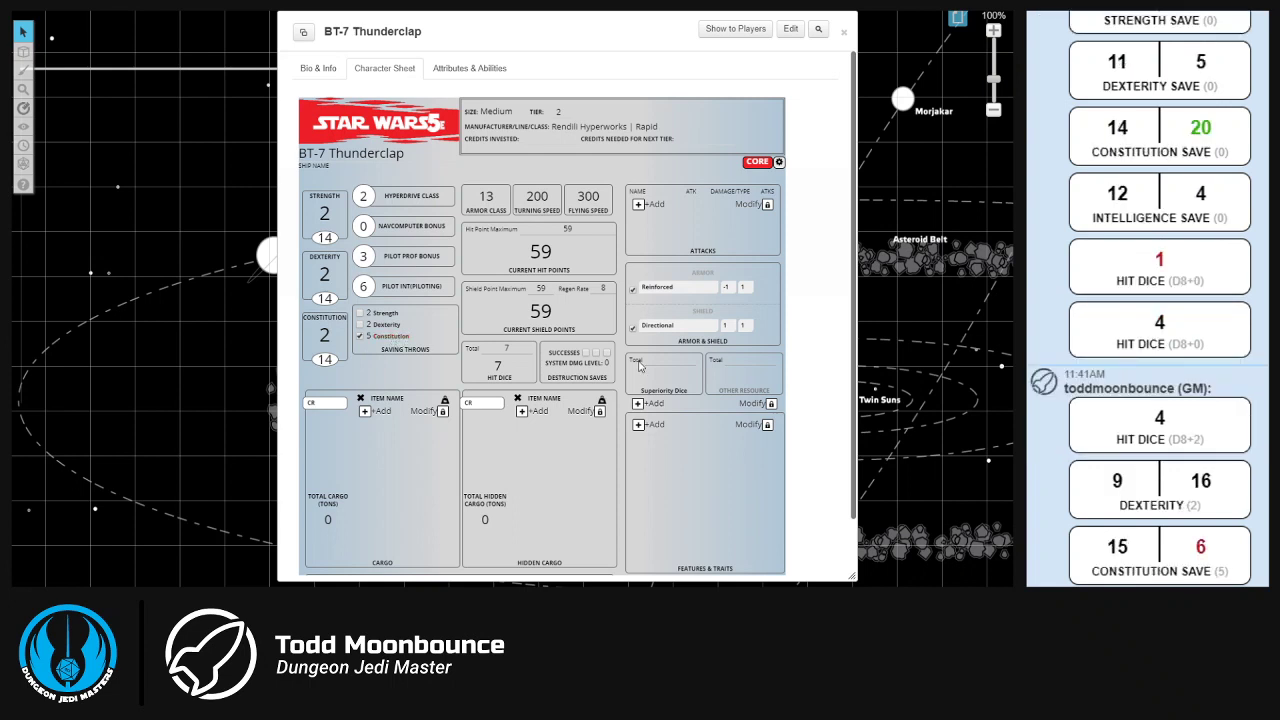
Change the sheet's roll queries setting to Advantage Toggle and return to the core sheet.
left_click(779, 163)
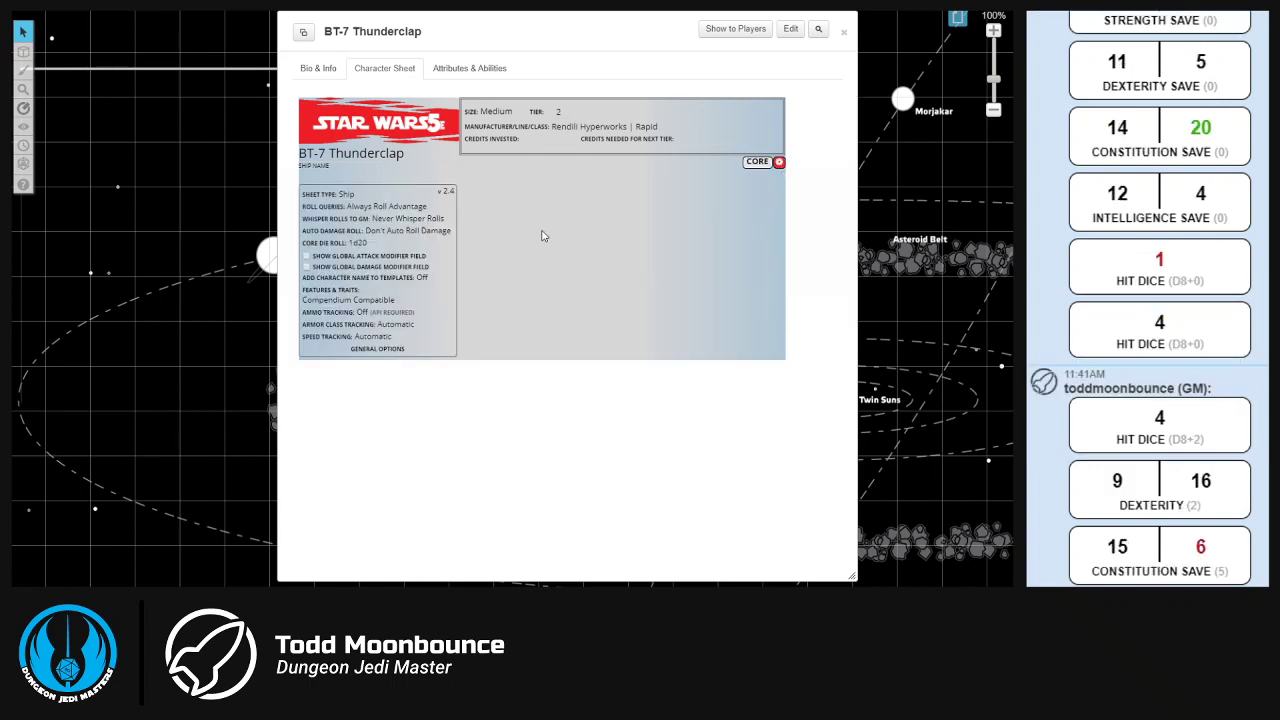
left_click(370, 208)
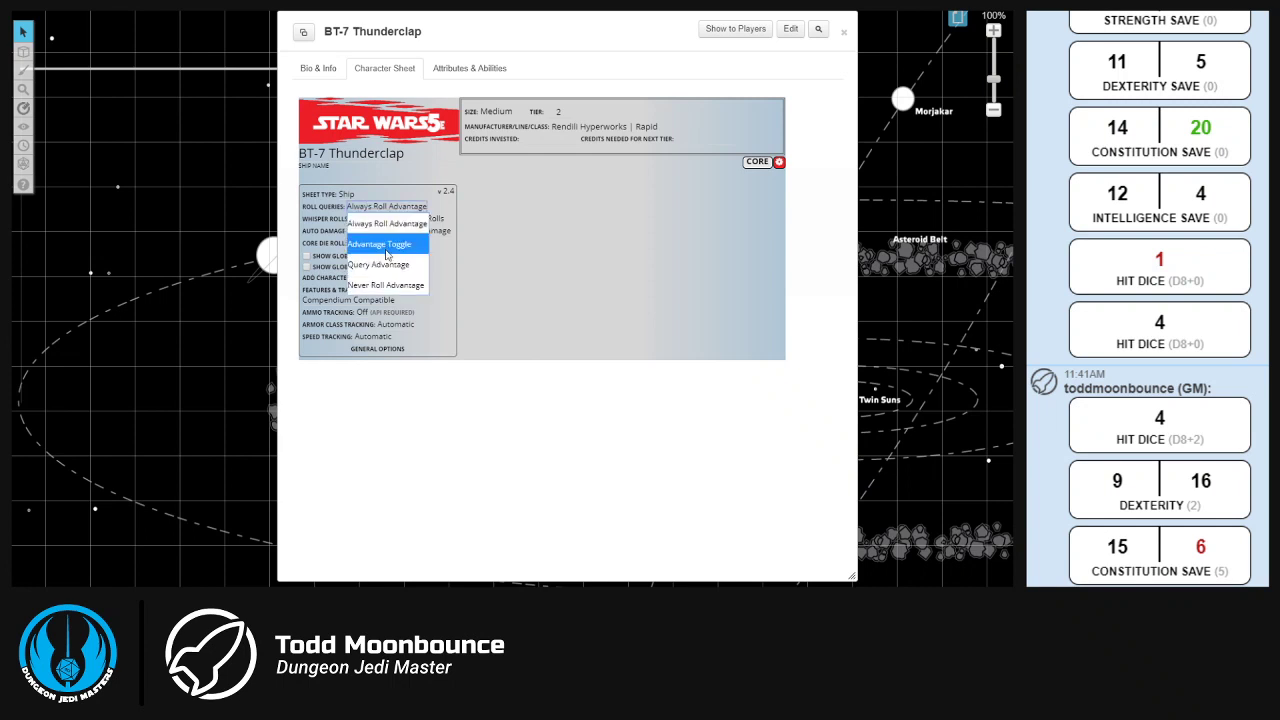
left_click(386, 246)
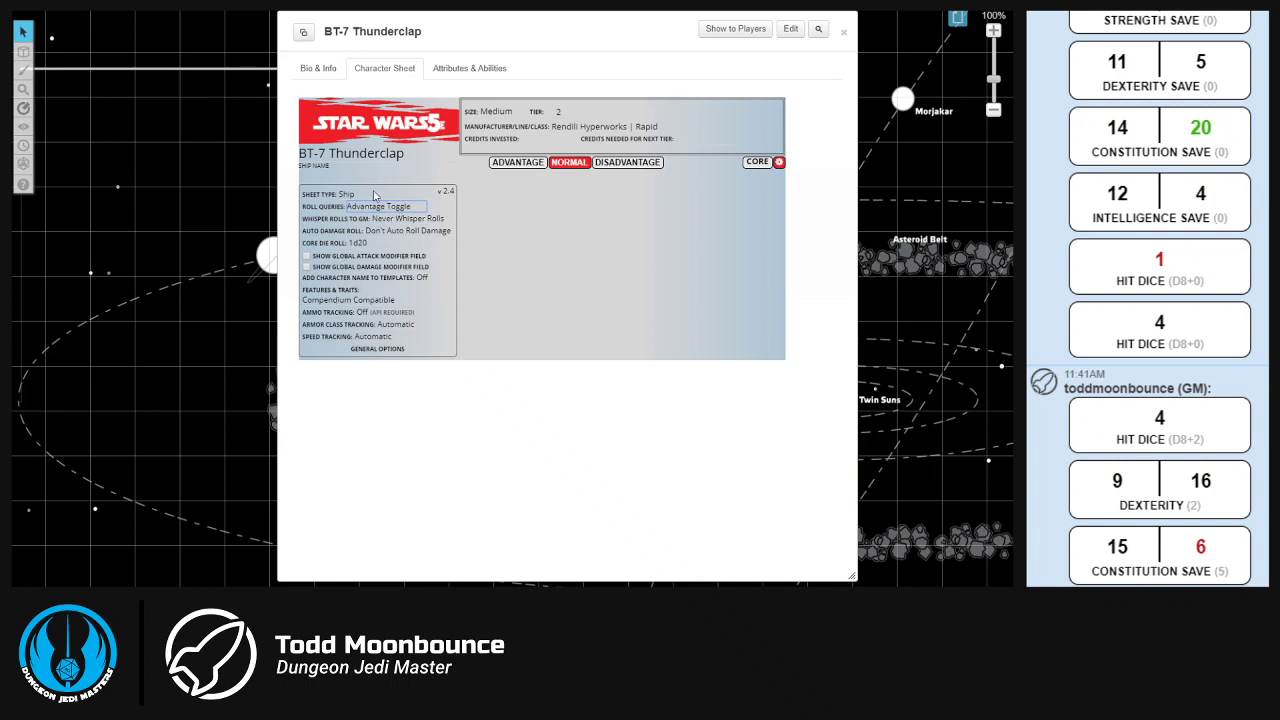
left_click(757, 162)
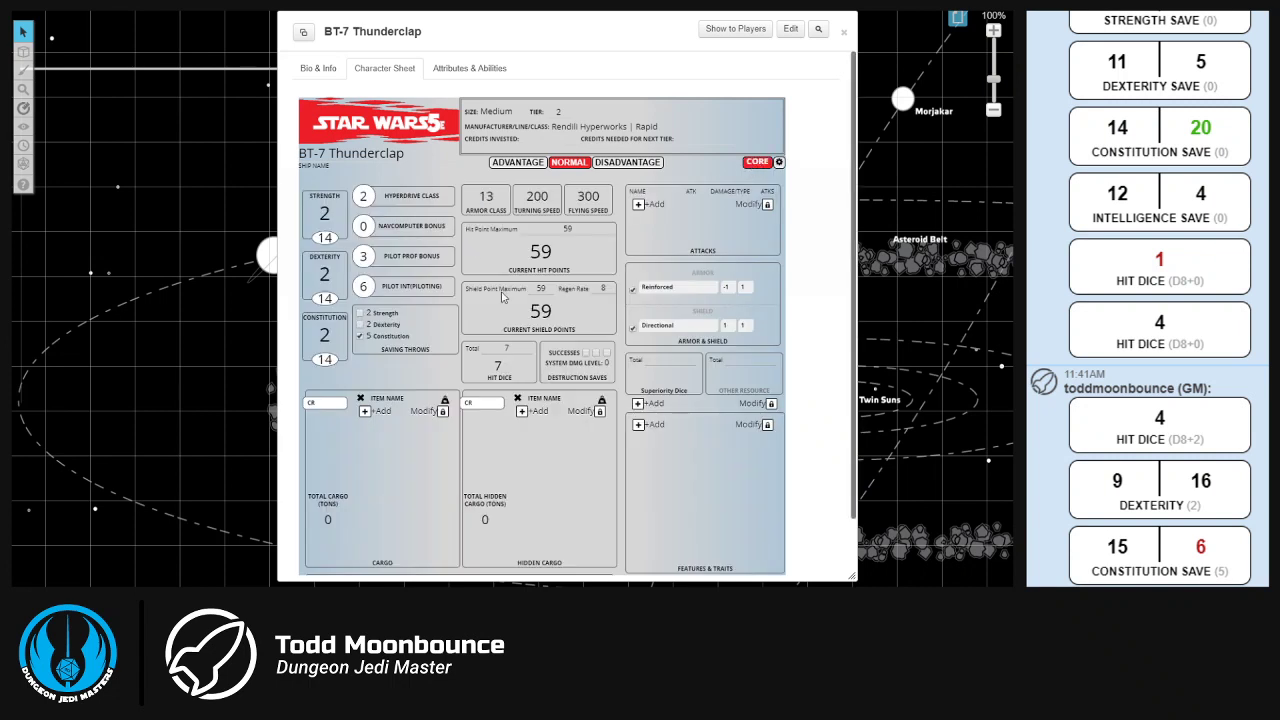
Roll a Dexterity save in normal mode, then again with disadvantage, and inspect the result's roll details.
left_click(390, 326)
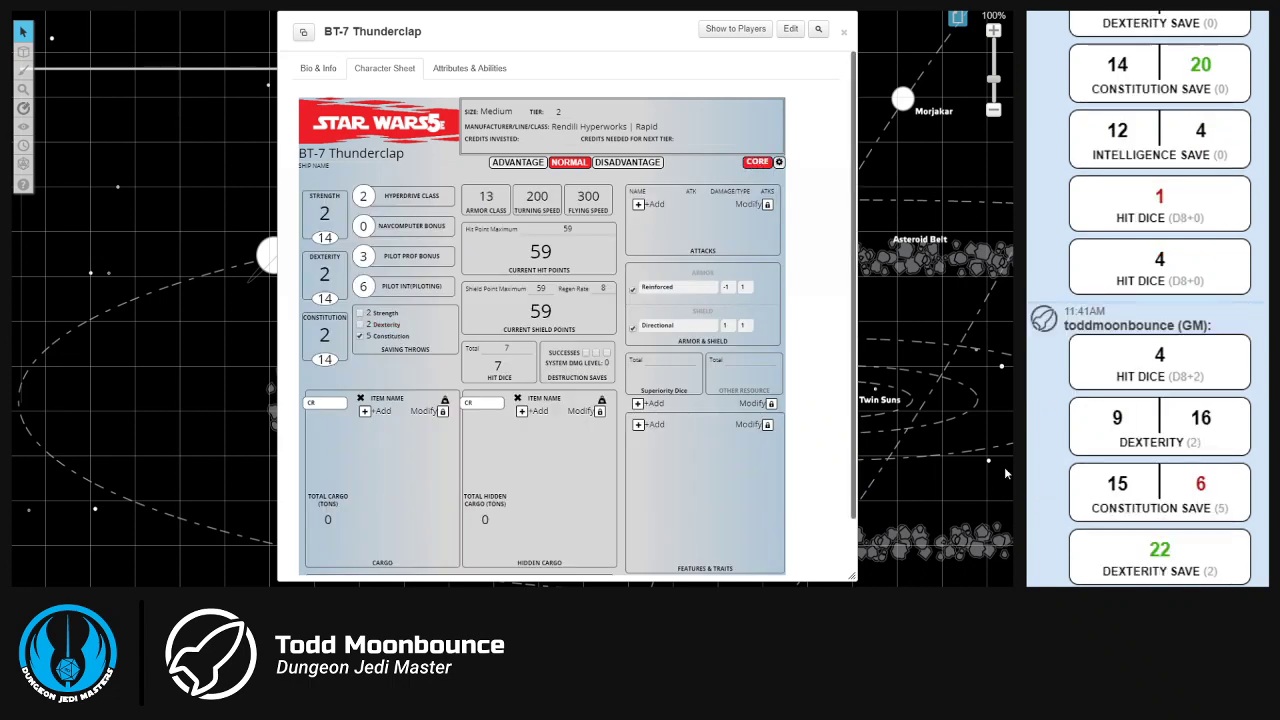
left_click(598, 164)
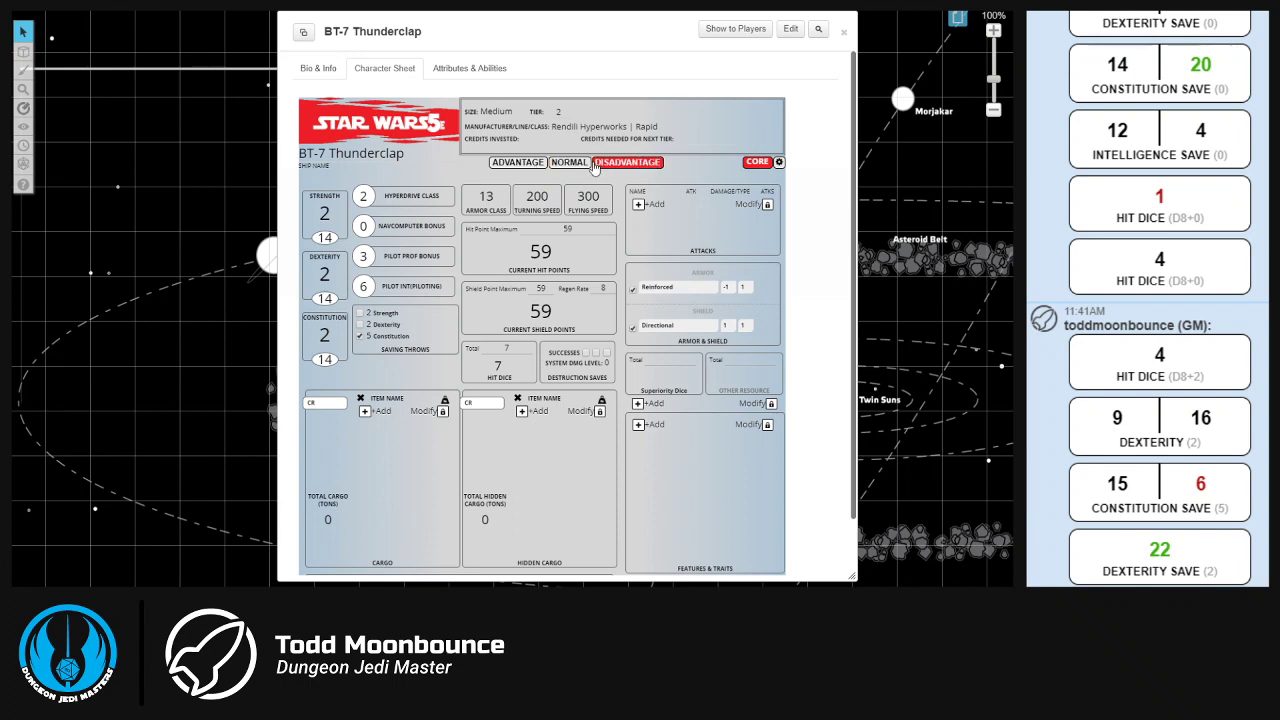
left_click(386, 326)
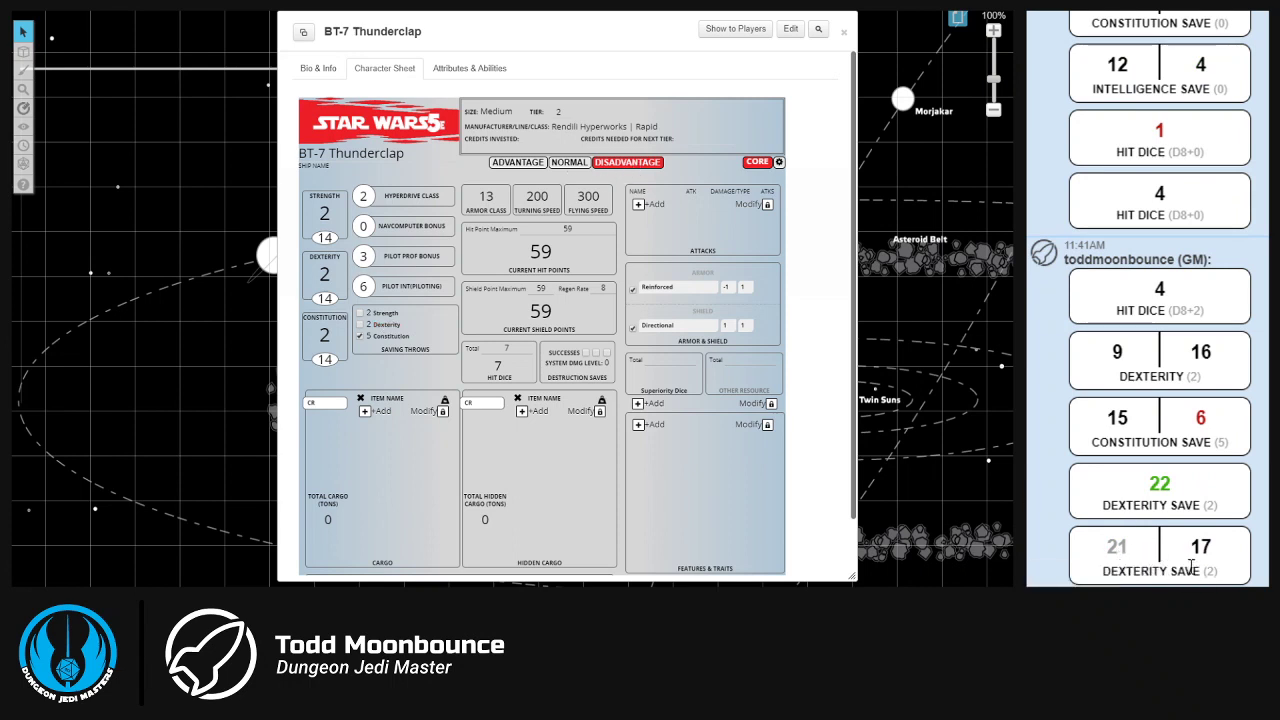
mouse_move(1200, 552)
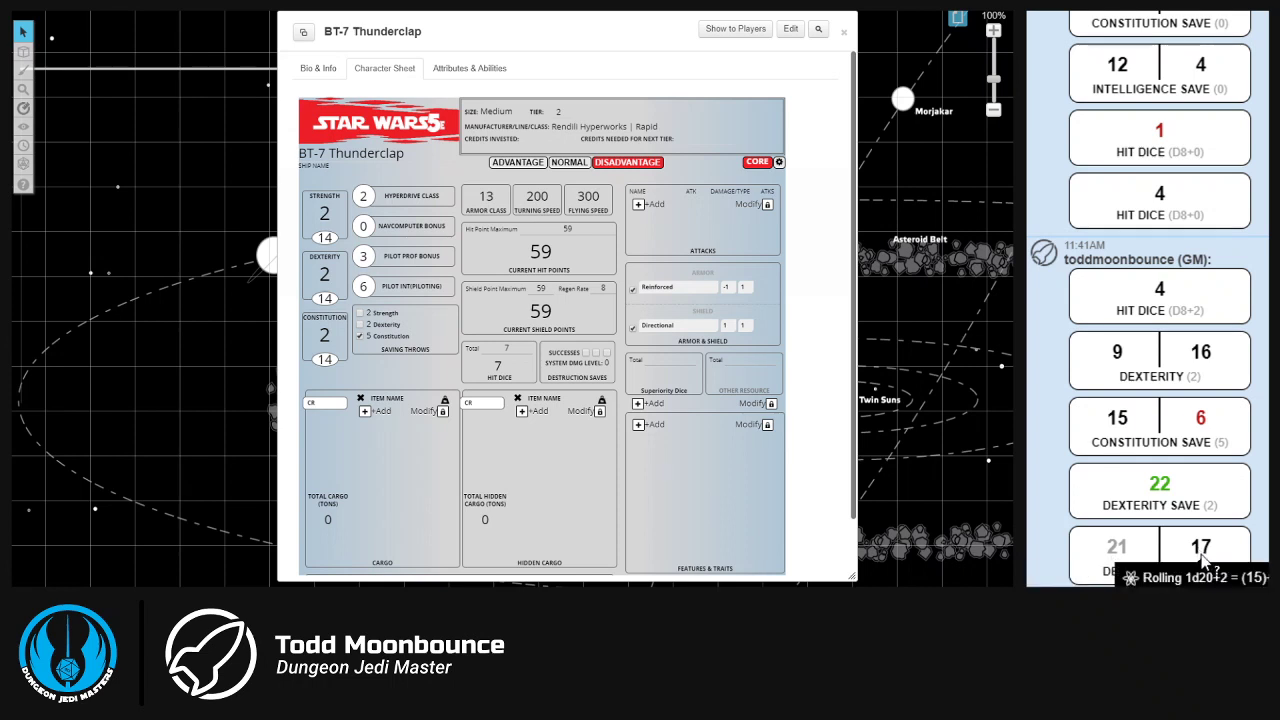
Roll a Constitution save with advantage, then return the roll mode to Normal.
left_click(528, 164)
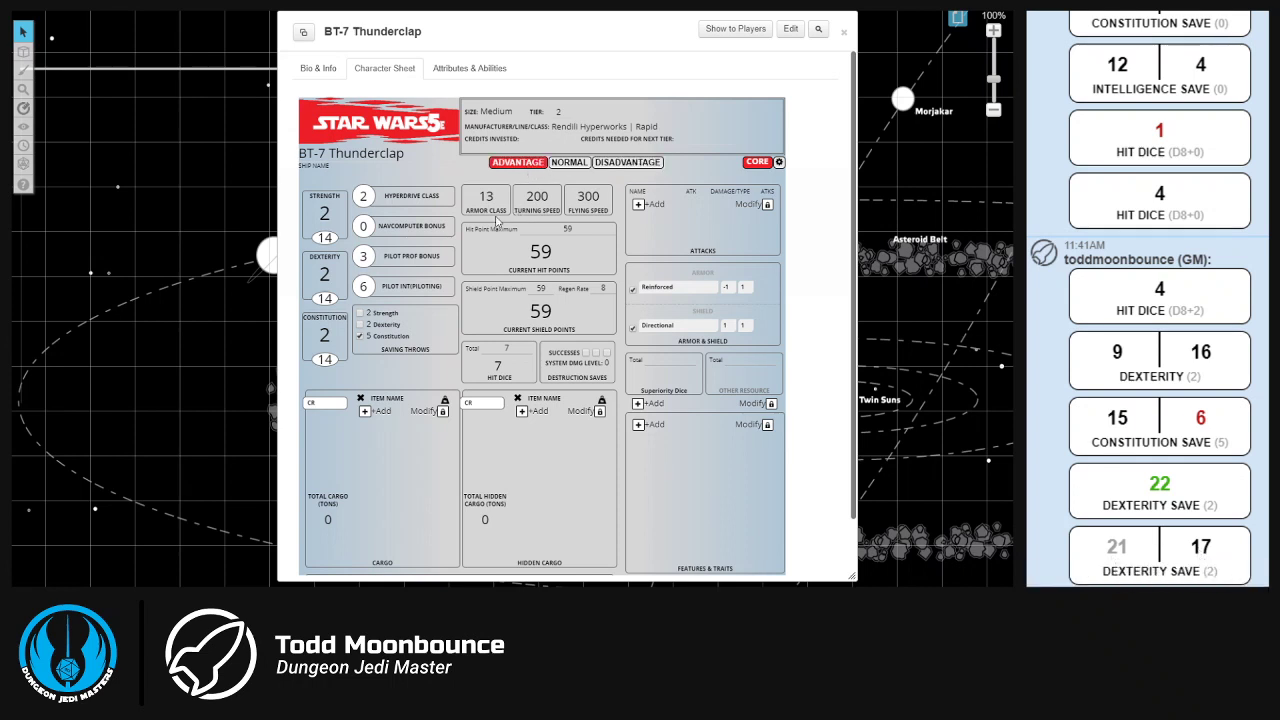
left_click(387, 338)
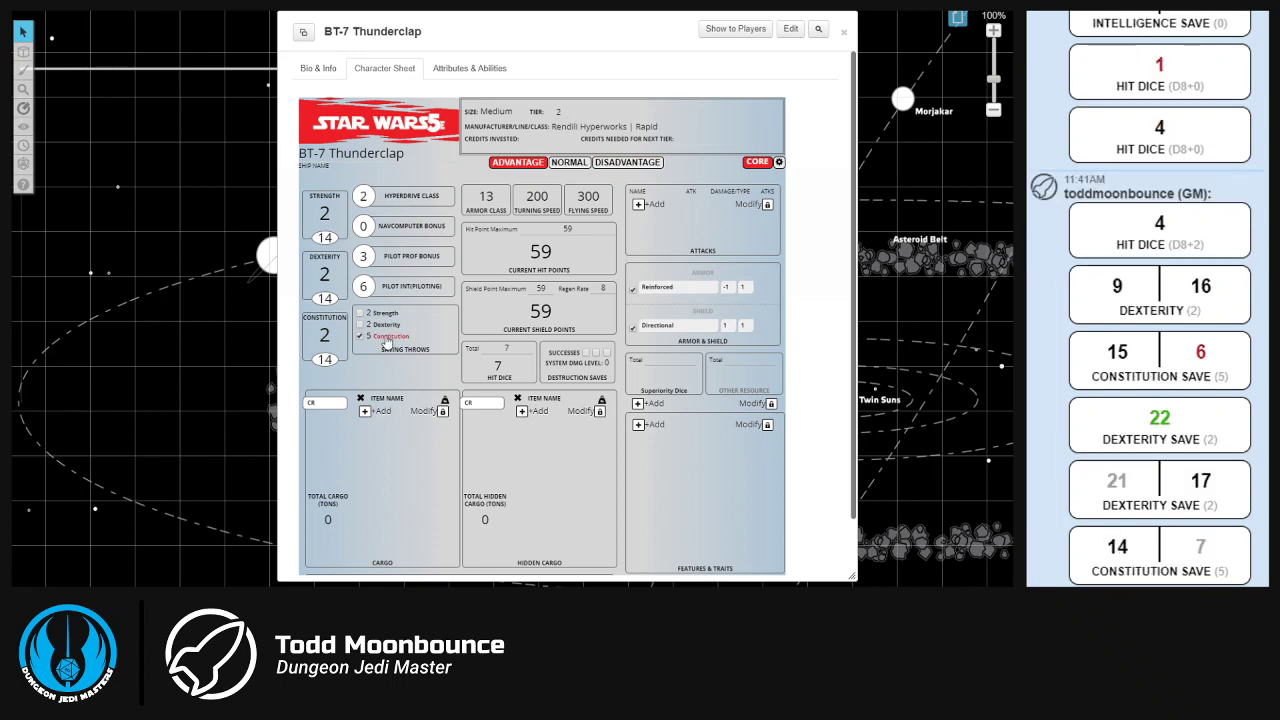
mouse_move(1126, 556)
left_click(567, 163)
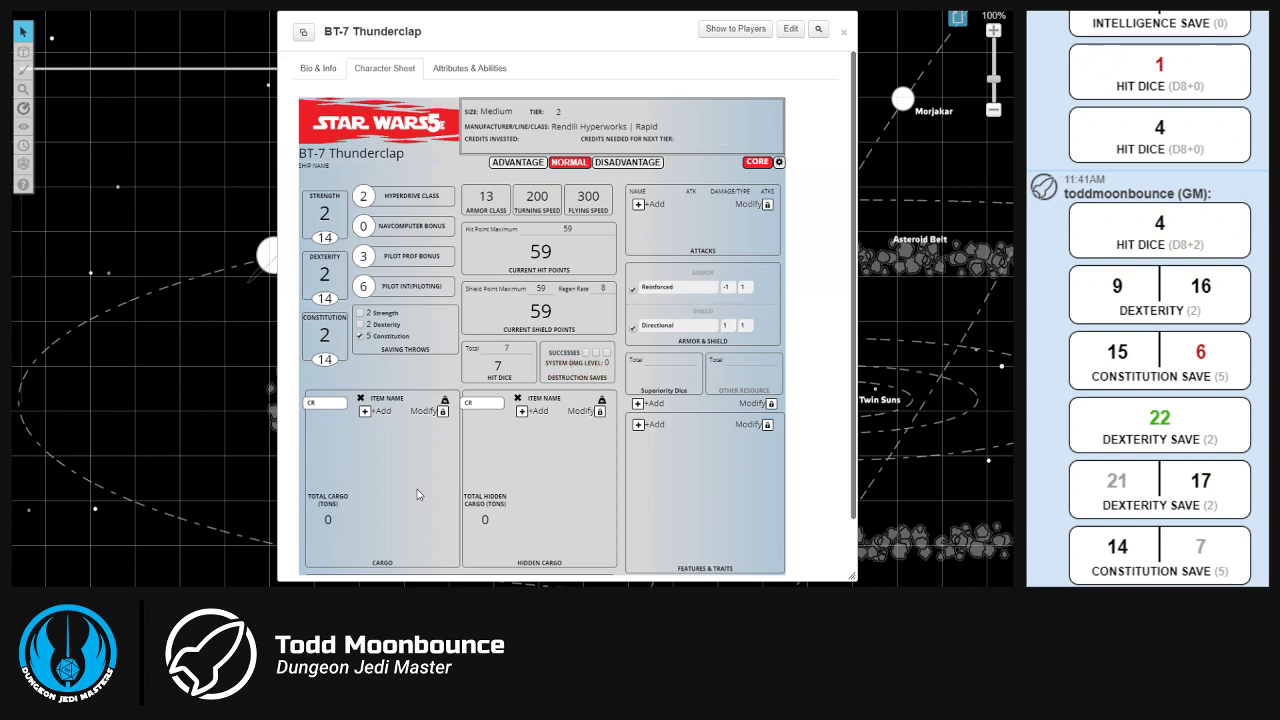
Add a ship feature named Evasive Maneuvers with source Tier and source type Tier 1.
scroll(425, 447, "down", 2)
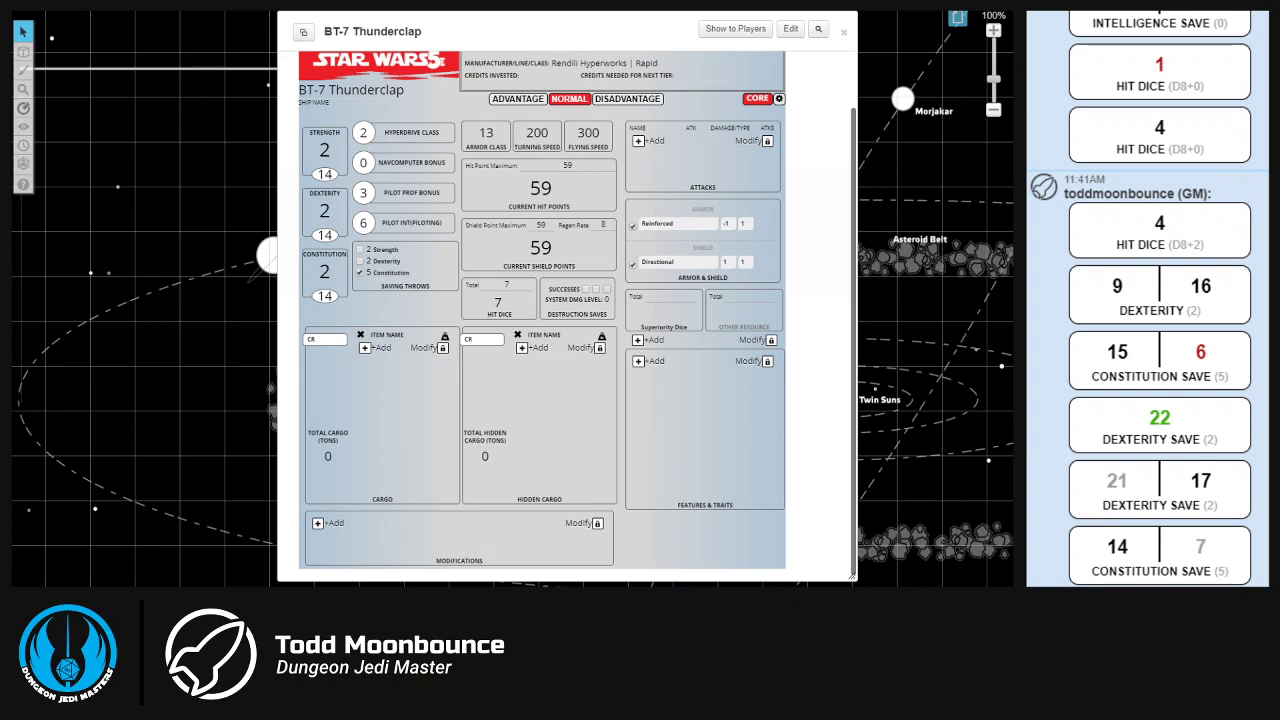
left_click(639, 361)
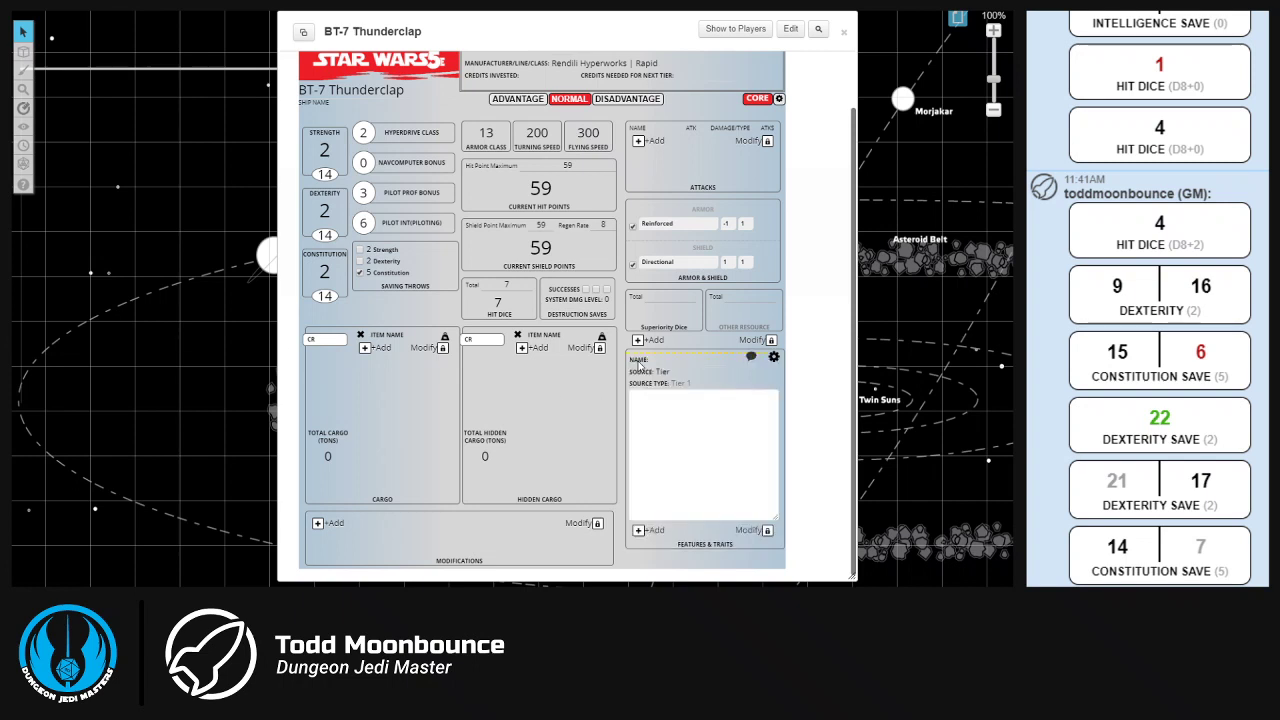
left_click(665, 358)
type("Evasive Maneuvers")
key("Tab")
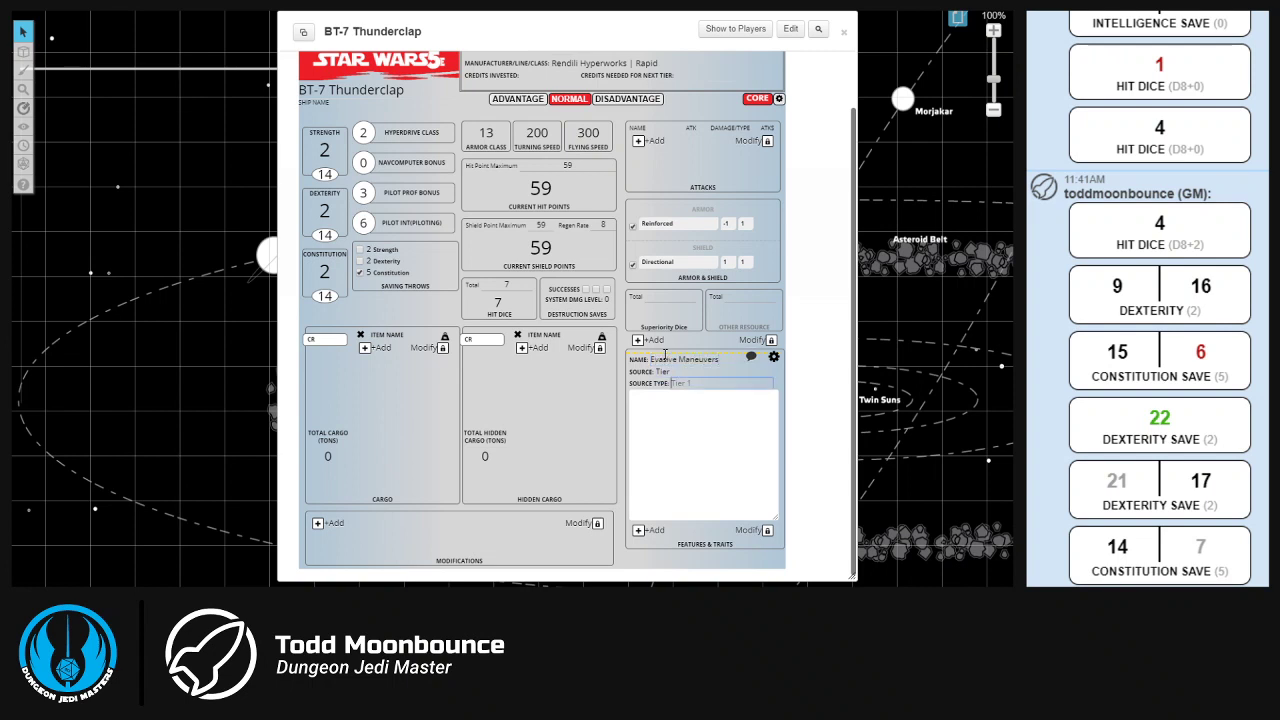
type("Tier 1")
left_click(662, 372)
left_click(664, 389)
Paste the Evasive Maneuvers rules text as its description, remove the trailing blank space and the stray quotation marks, and finish editing.
left_click(694, 405)
key("ctrl+v")
left_click_drag(699, 459, 712, 458)
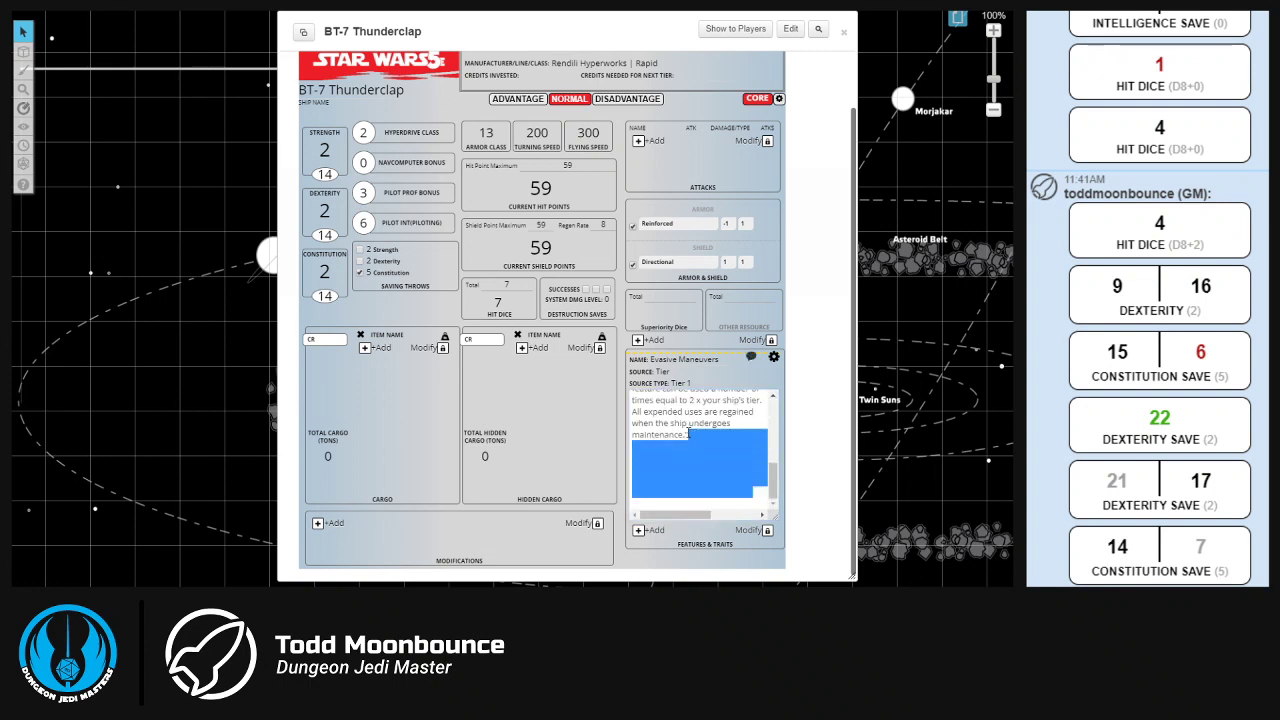
key("BackSpace")
key("ctrl+v")
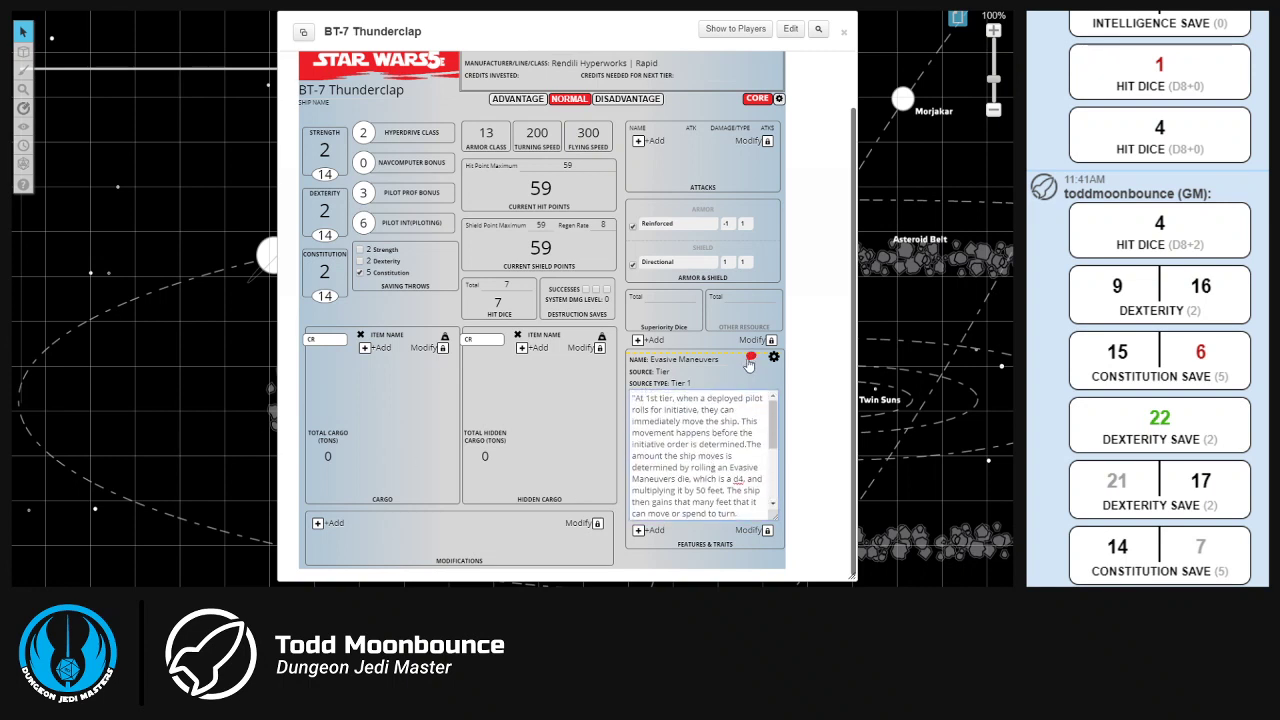
key("BackSpace")
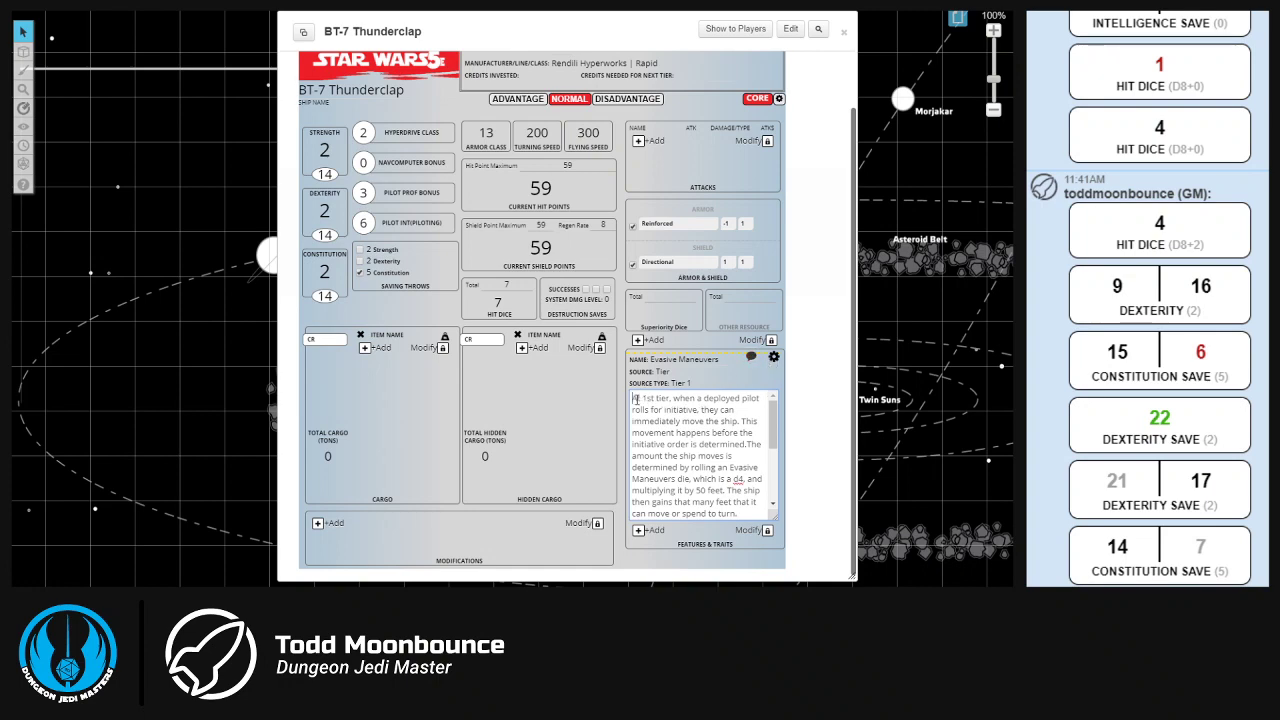
left_click(770, 362)
Post the Evasive Maneuvers feature to the chat and leave its description collapsed on the sheet.
scroll(712, 372, "down", 1)
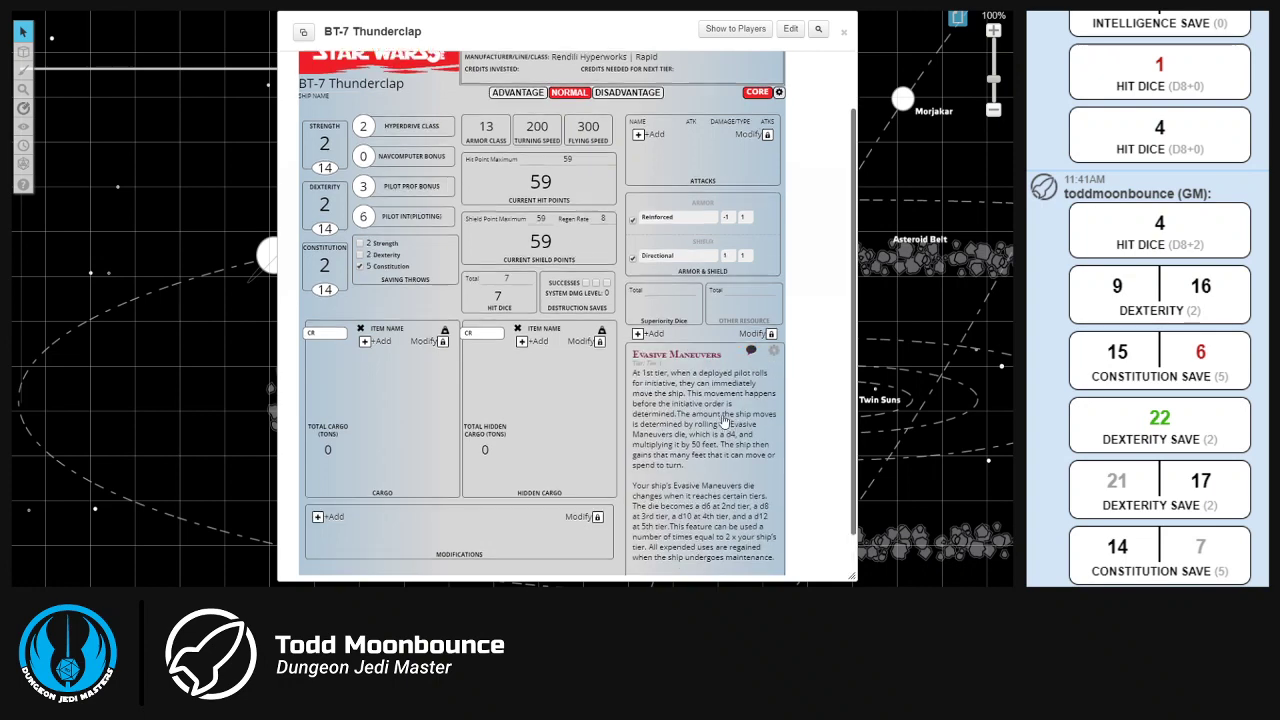
scroll(685, 309, "up", 1)
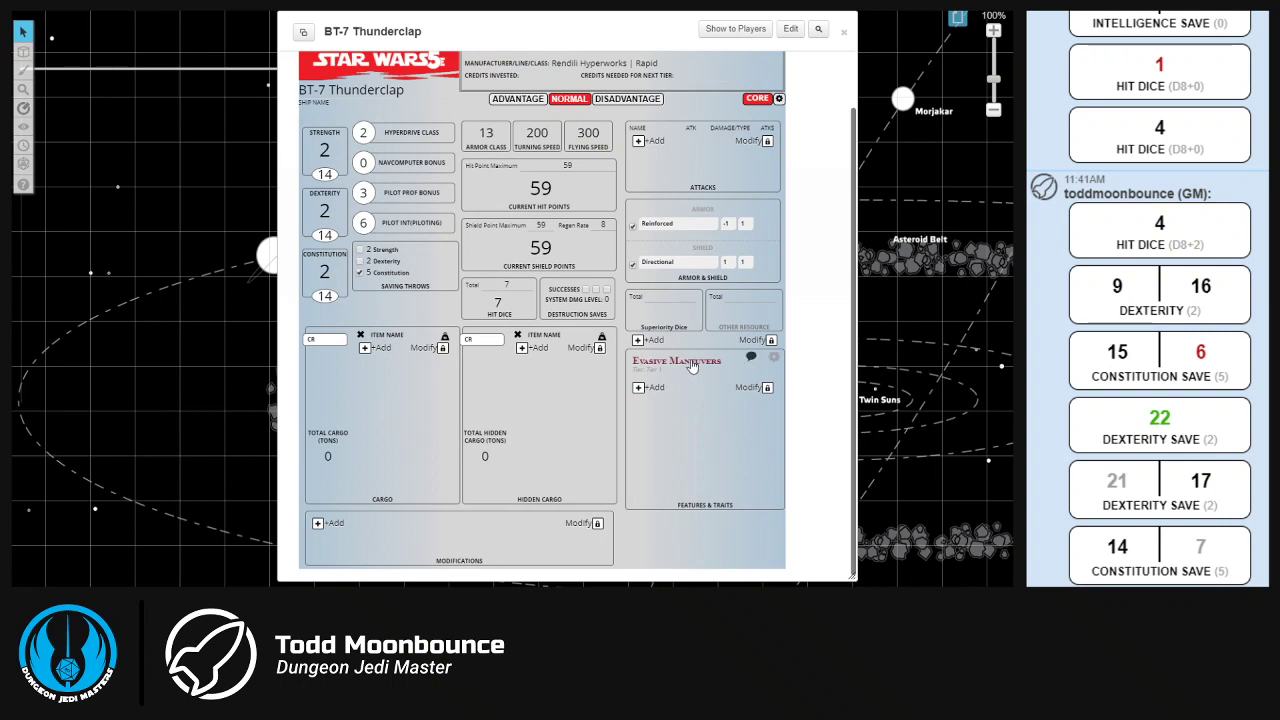
left_click(752, 358)
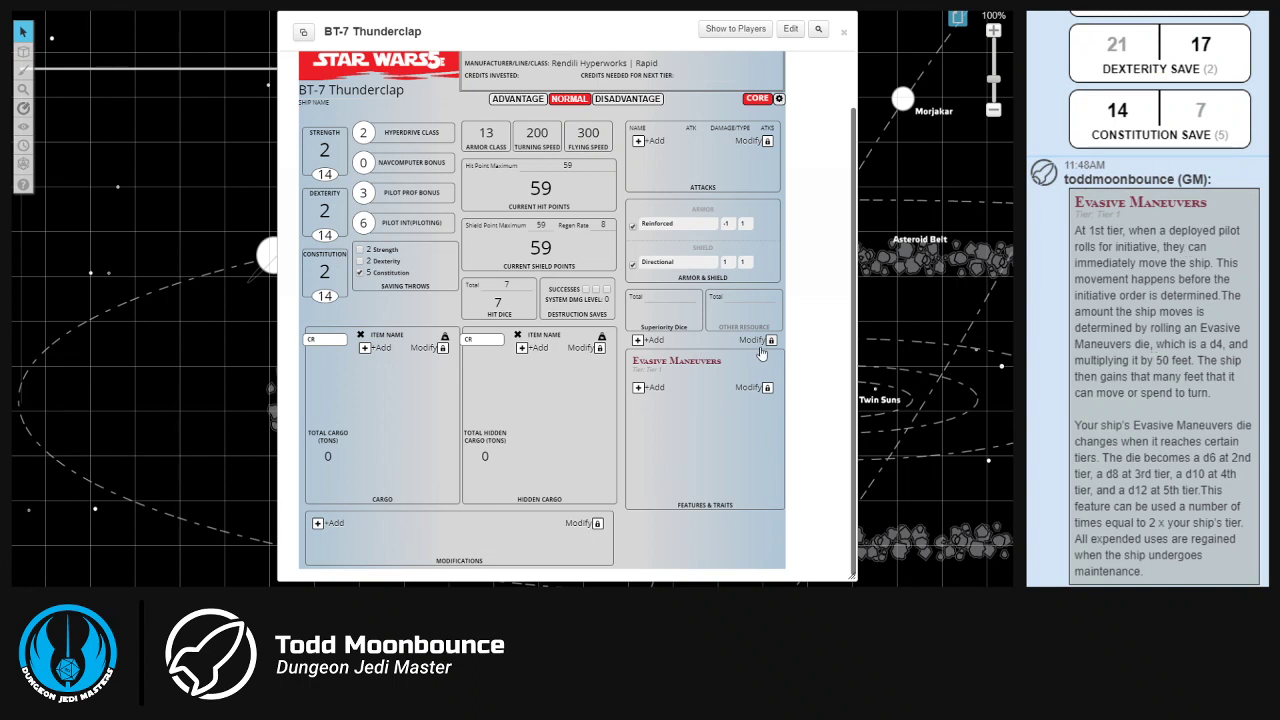
left_click(680, 367)
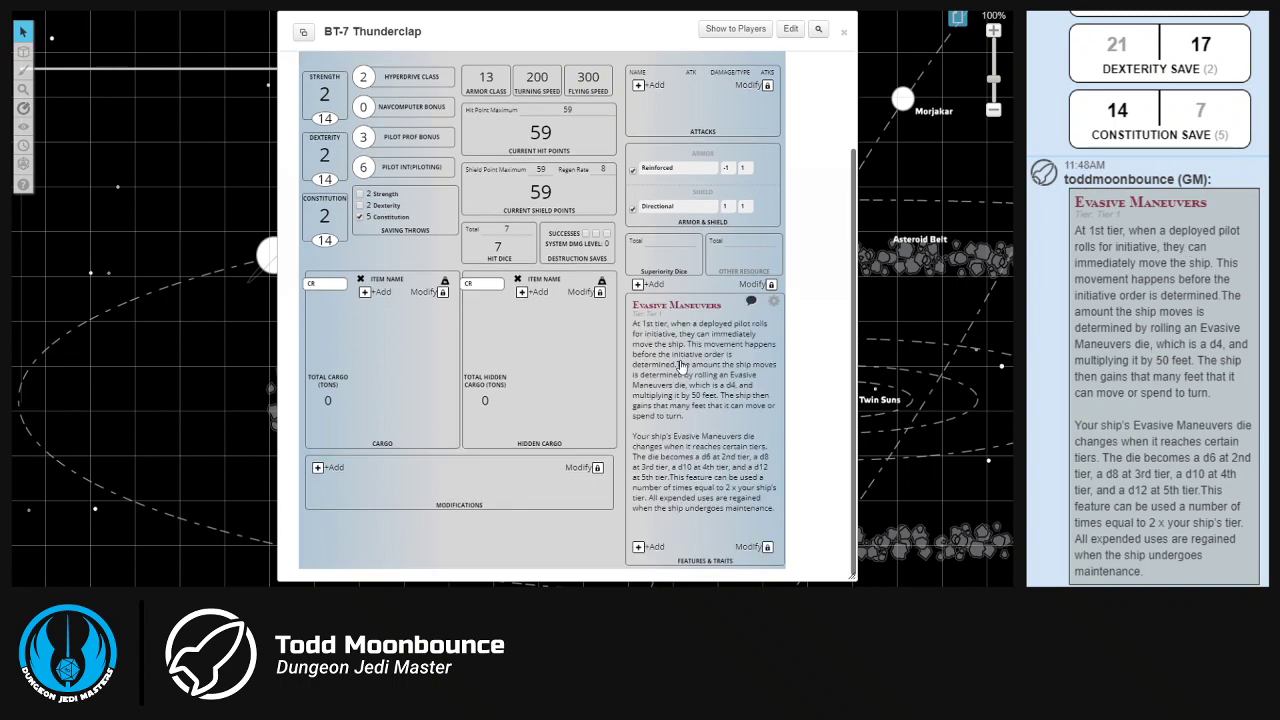
left_click(690, 314)
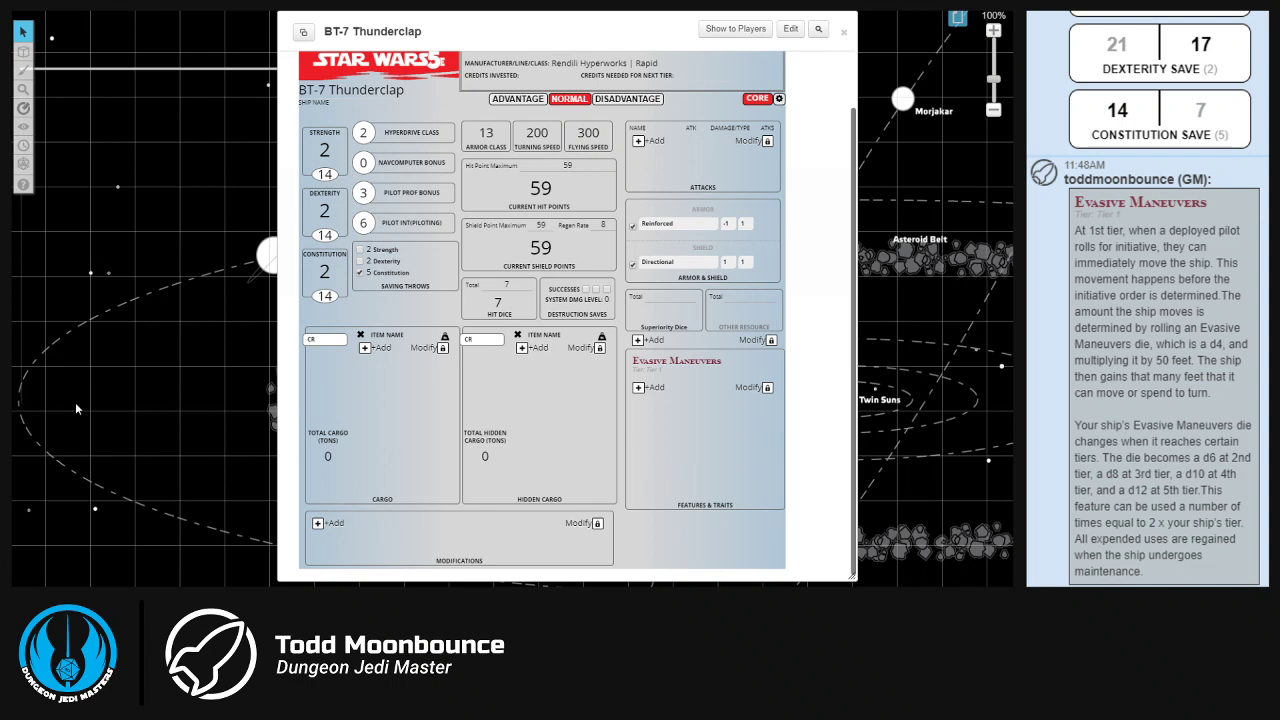
Add a second ship feature named Gunboat with source type Tier 2.
left_click(638, 389)
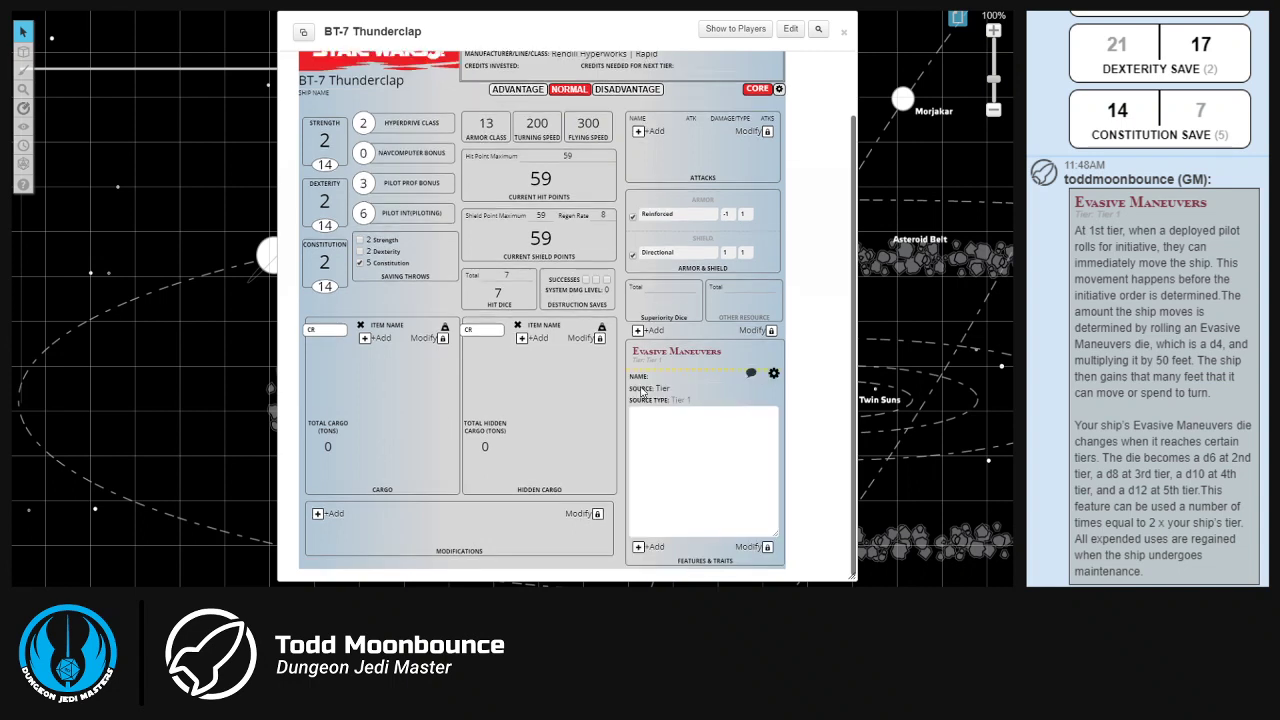
left_click(679, 375)
mouse_move(661, 468)
type("Gunboat")
key("Tab")
key("Tab")
type("Tier 2")
key("Tab")
Fill in Gunboat's description with the Fixed Hardpoint modification and +1 ship weapon damage text, trim the trailing blank space, and finish editing.
type("Your ship gains a Fixed Hardpoint modification, which does not count against its total modifications. Additionally, your ship has a +1 bonus to damage rolls with ship weapons.")
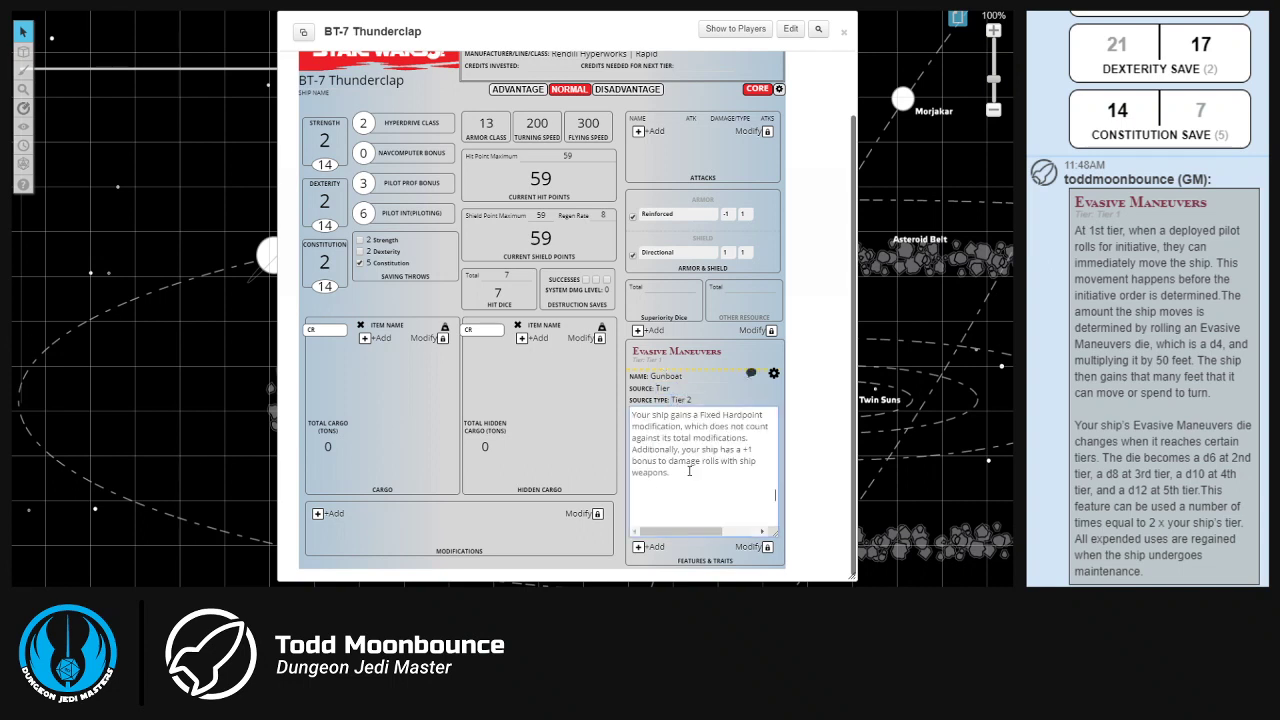
left_click_drag(689, 471, 700, 525)
key("BackSpace")
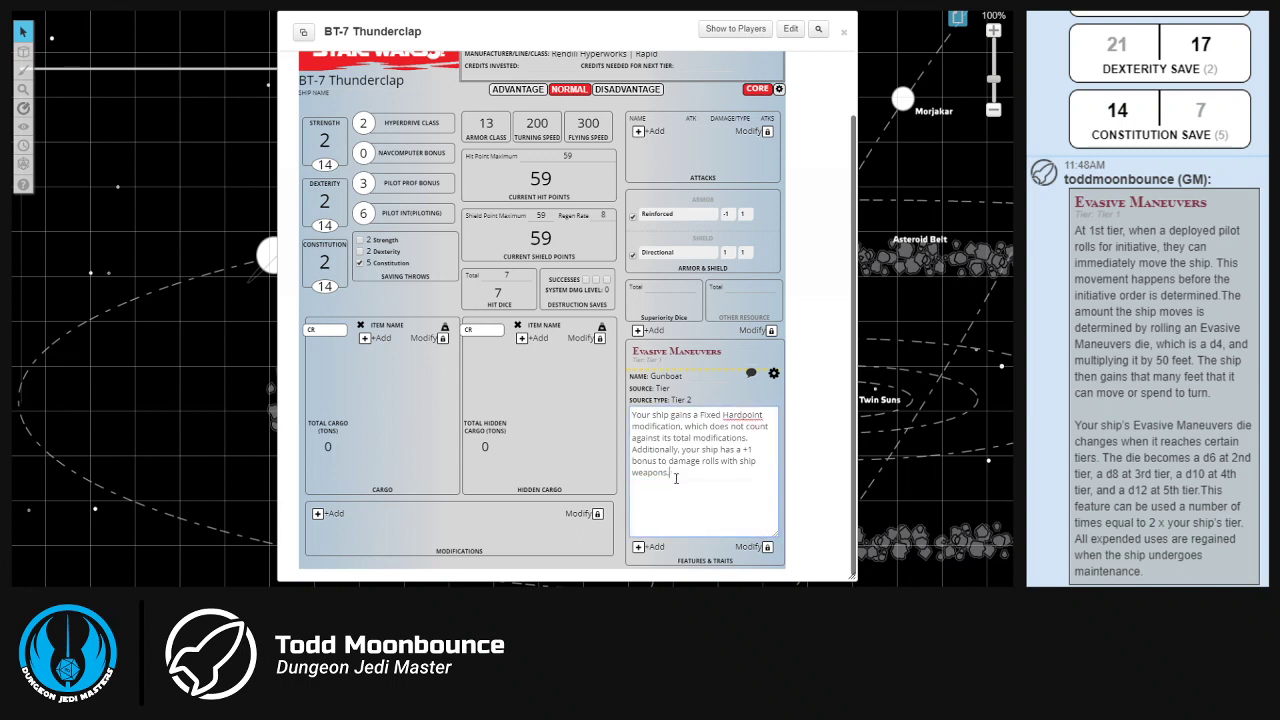
left_click(773, 373)
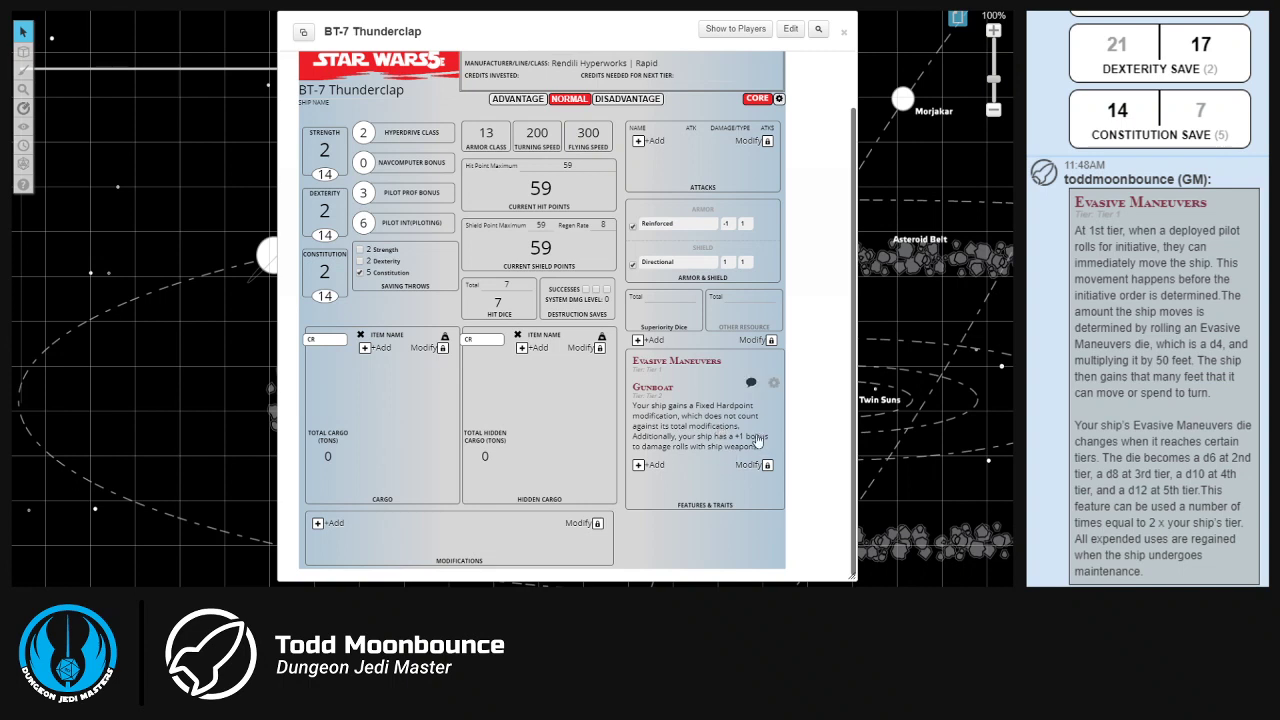
Insert a paragraph break before "Additionally" in the Gunboat description and finish editing.
left_click(773, 383)
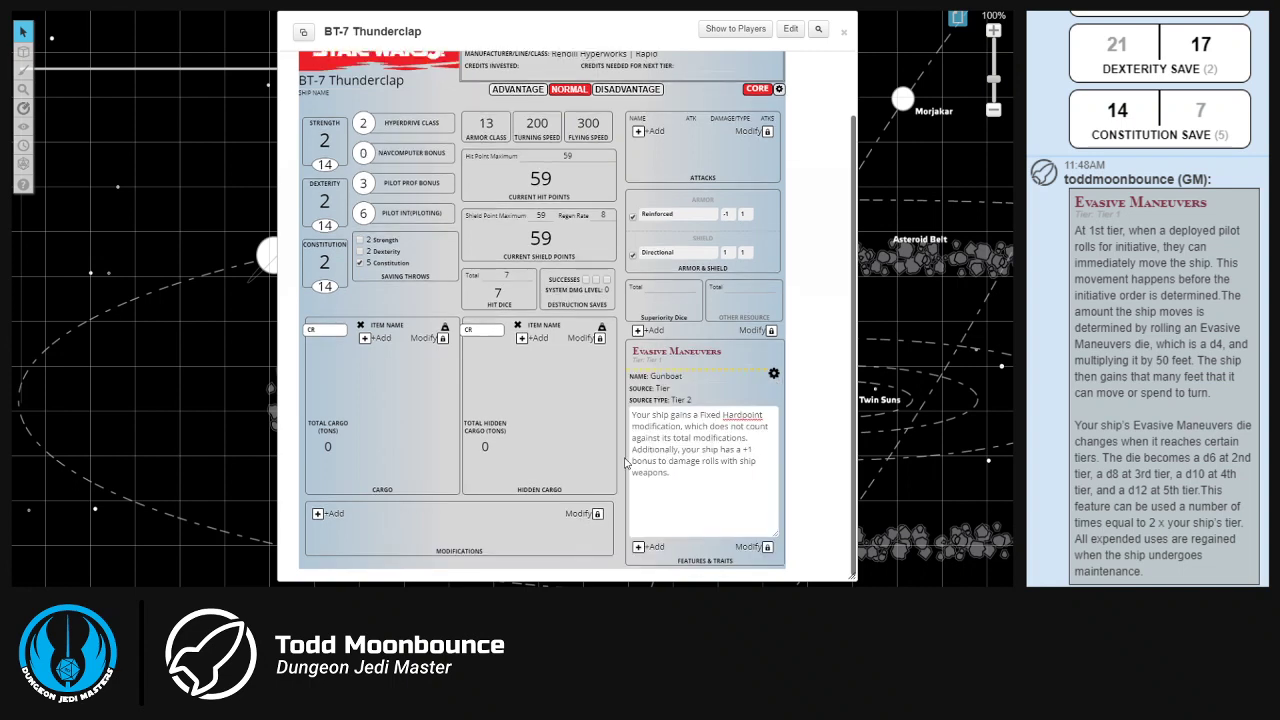
key("Return")
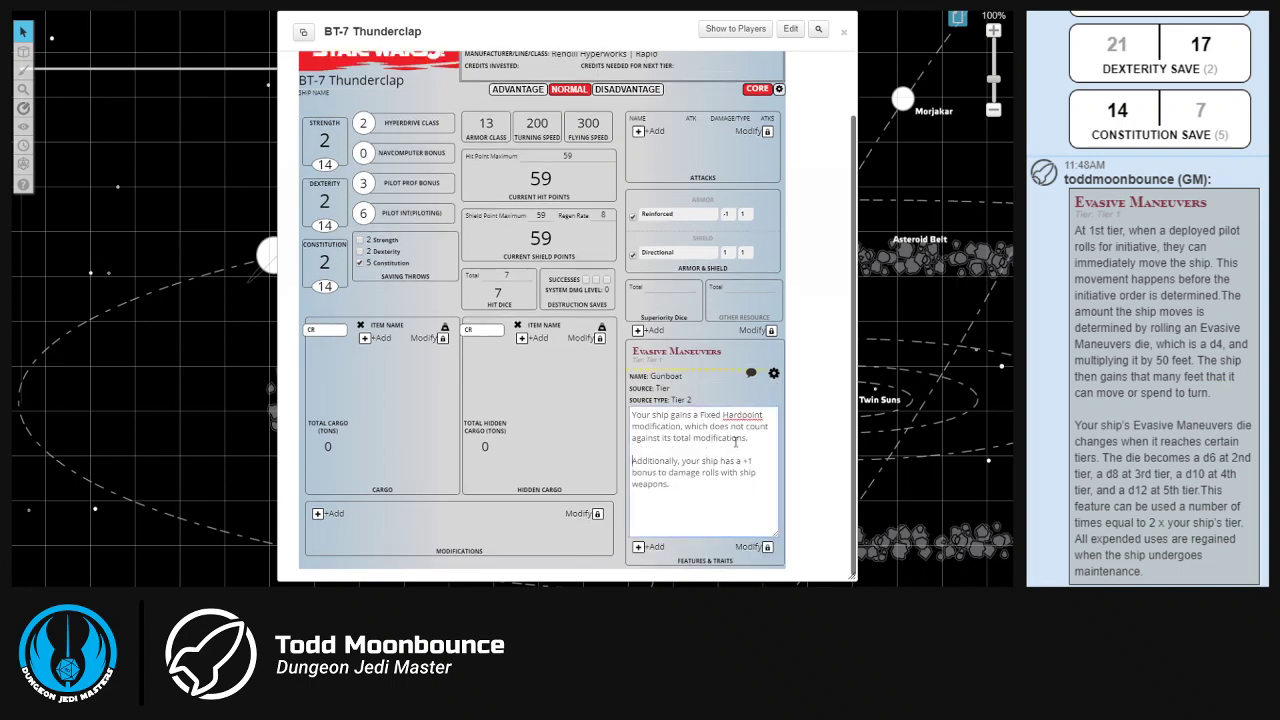
left_click(774, 373)
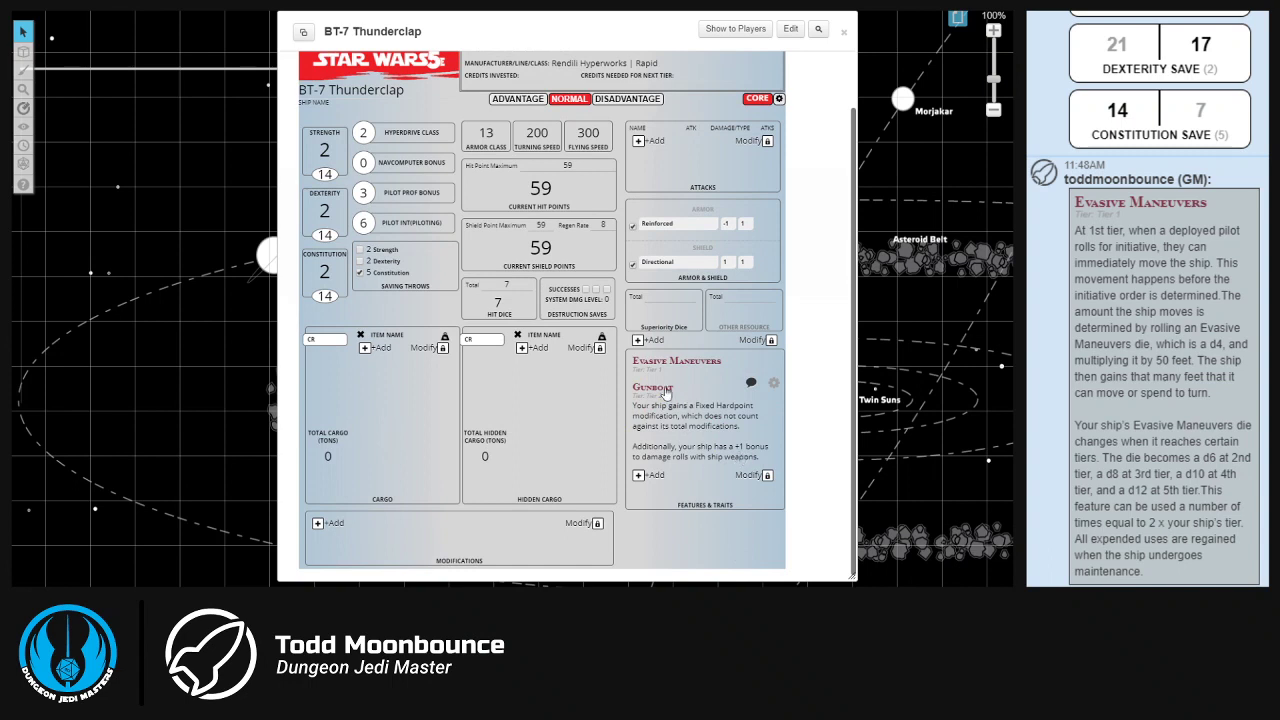
Add a third ship feature named Nimble Starship with source type Tier 2.
left_click(650, 475)
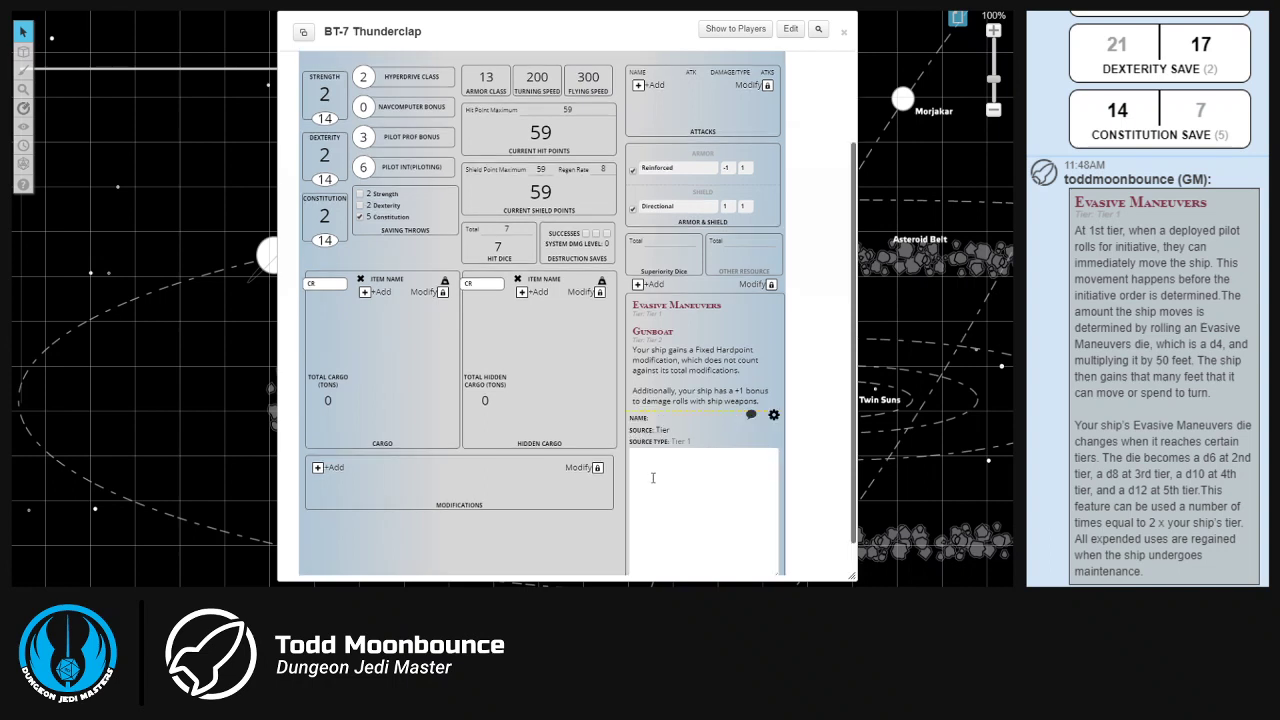
left_click(669, 417)
type("Nimble Starship")
key("Tab")
type("Tier 2")
key("Tab")
Fill in Nimble Starship's description with the half Dexterity modifier saving throw text, trim the trailing blank space, and finish editing.
type("Also at 2nd tier, your ship can add half its Dexterity modifier (minimum of one) to any saving throw it makes that doesn't already include that modifier.")
left_click_drag(771, 550, 668, 506)
key("BackSpace")
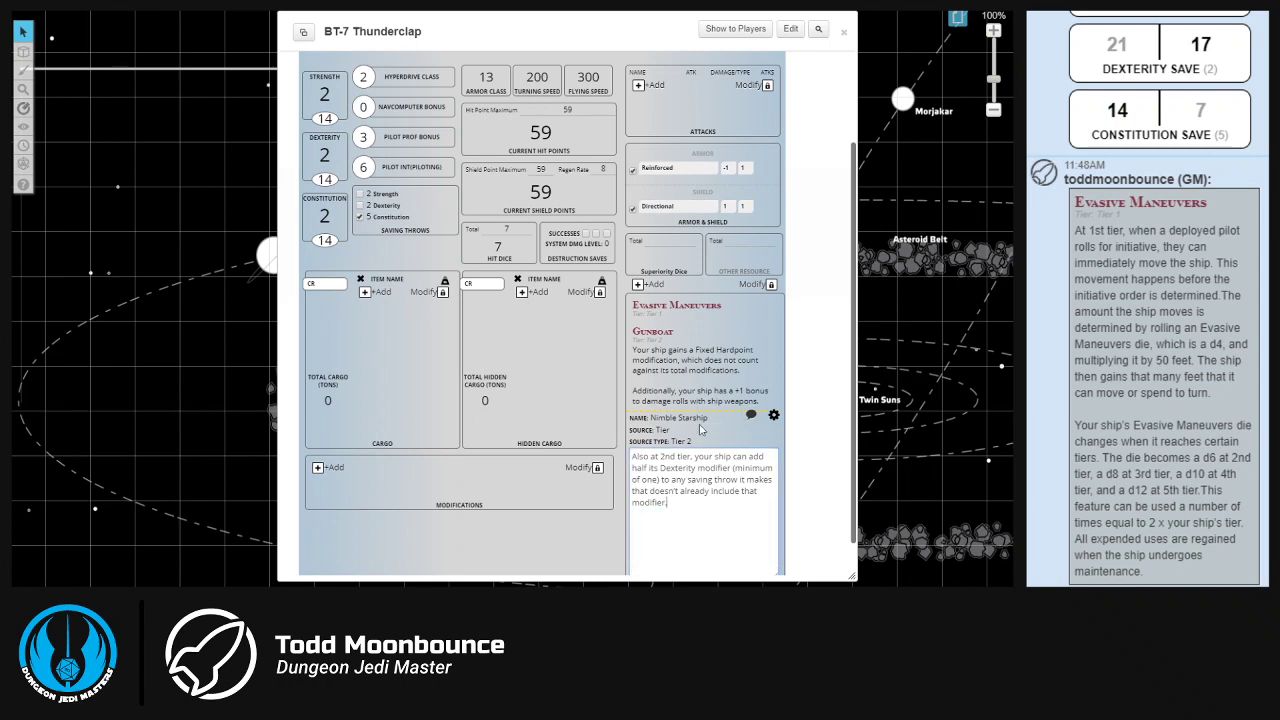
scroll(702, 430, "down", 1)
left_click(774, 375)
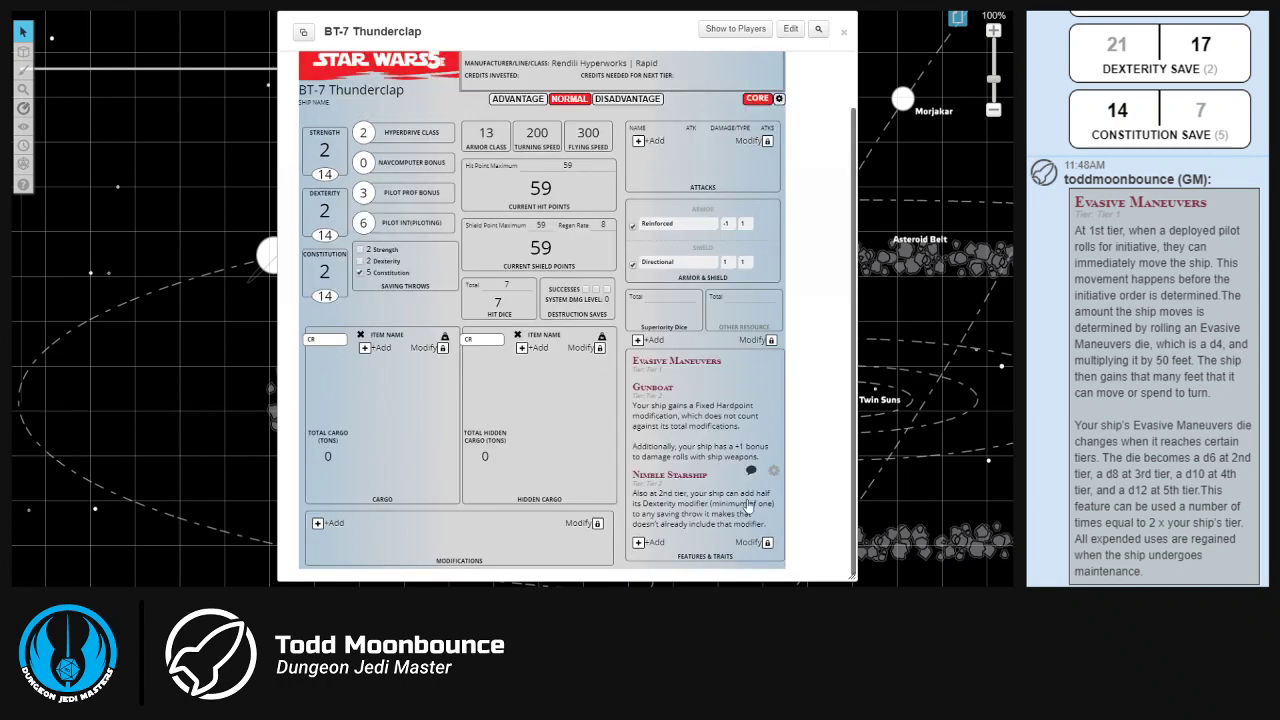
Collapse Nimble Starship's description and add a modification named Improved Communications with source Upgrade and type Operation.
left_click(698, 484)
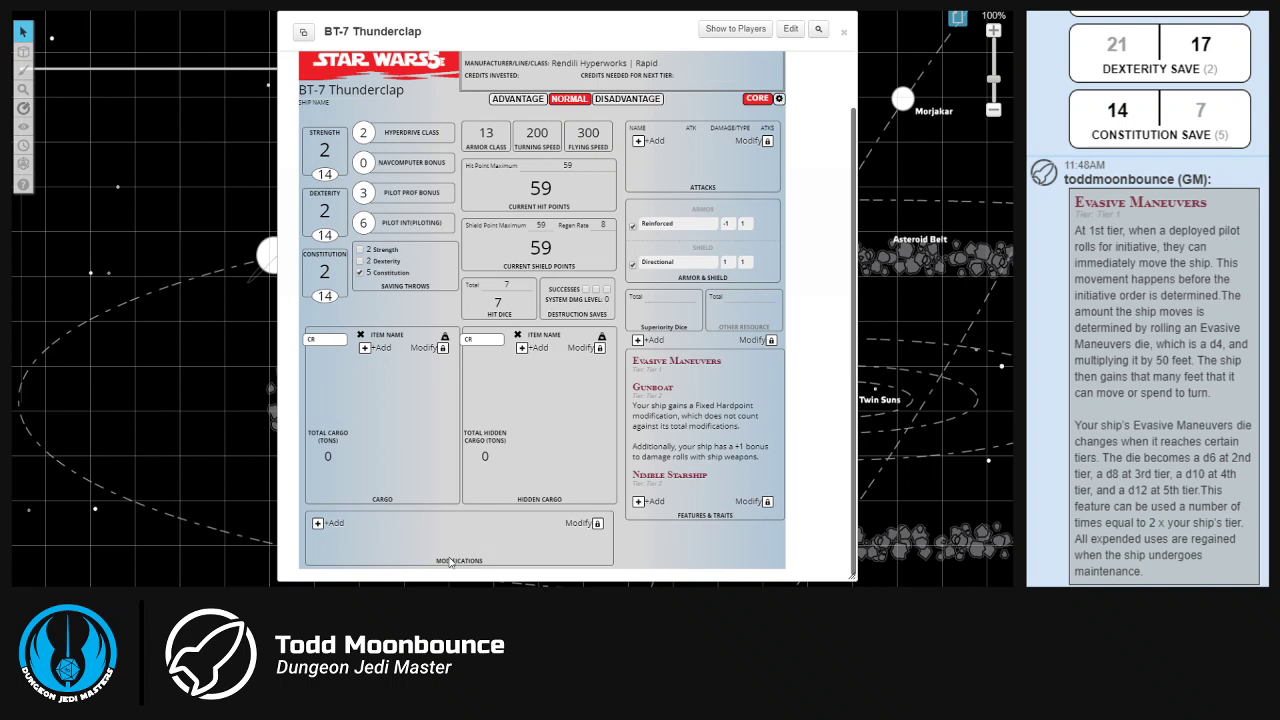
left_click(318, 523)
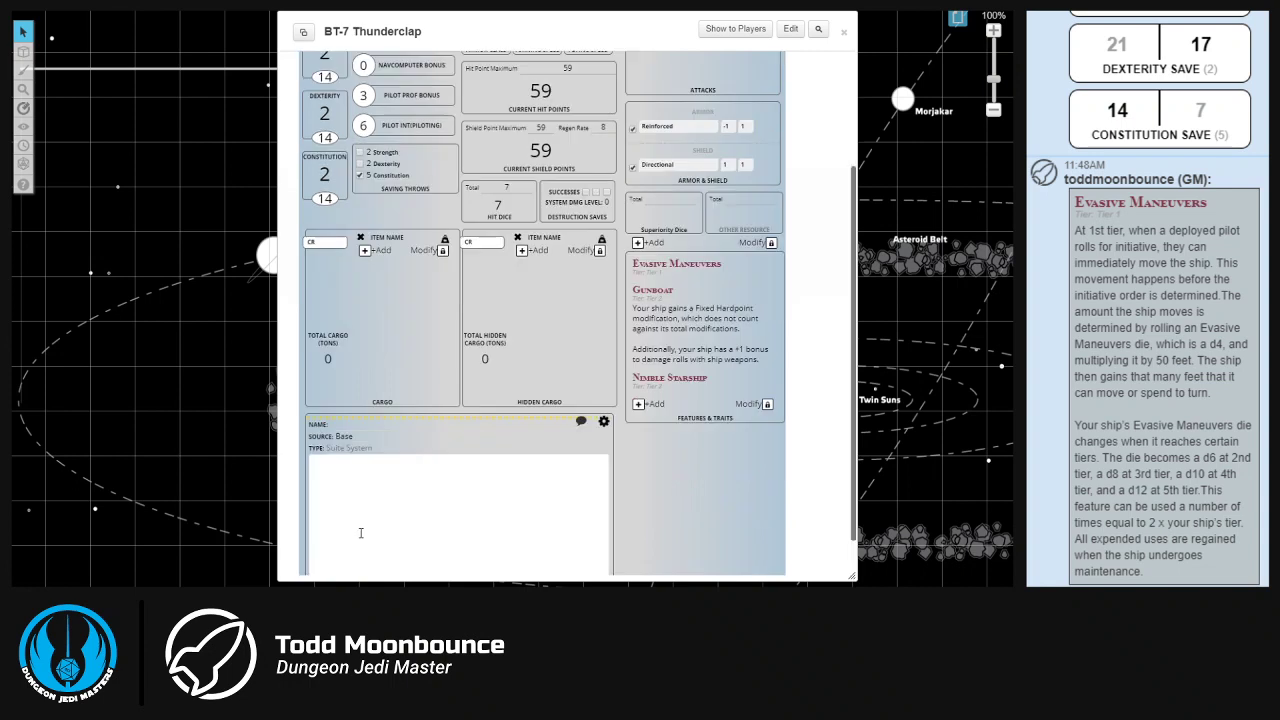
left_click(369, 424)
type("Improved")
type(" Communications")
key("Tab")
left_click(352, 436)
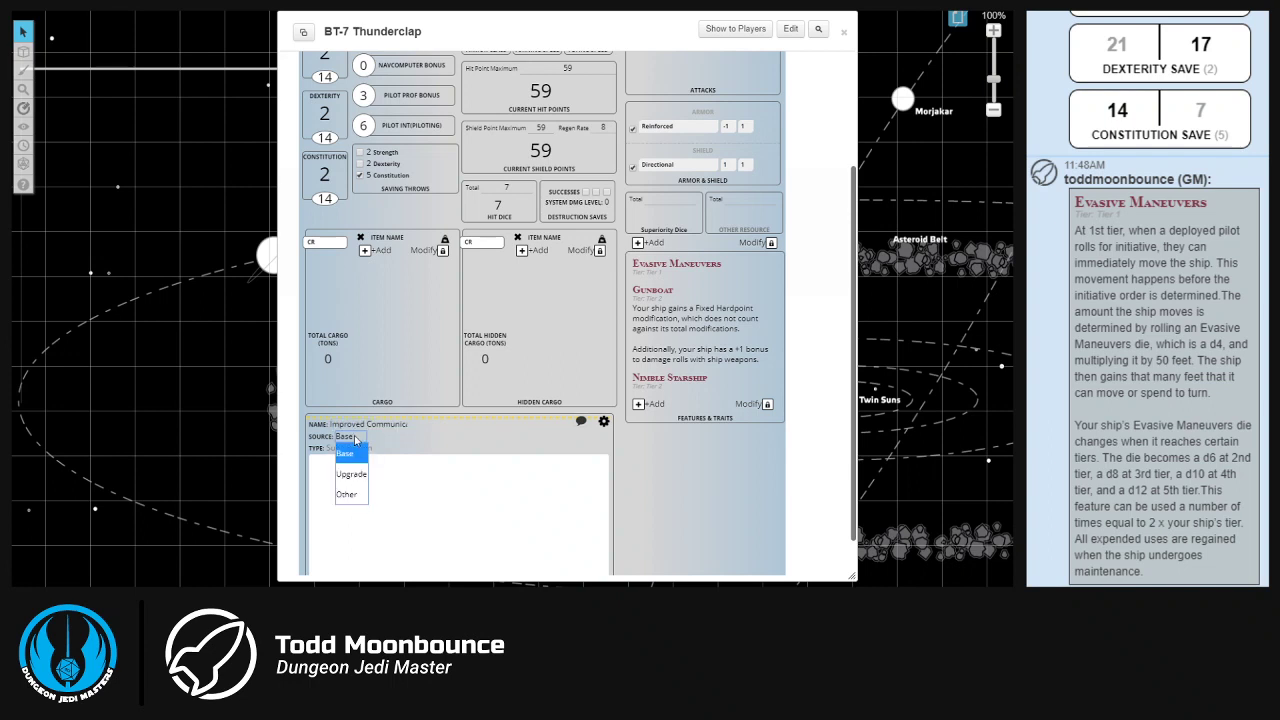
left_click(359, 471)
left_click(362, 448)
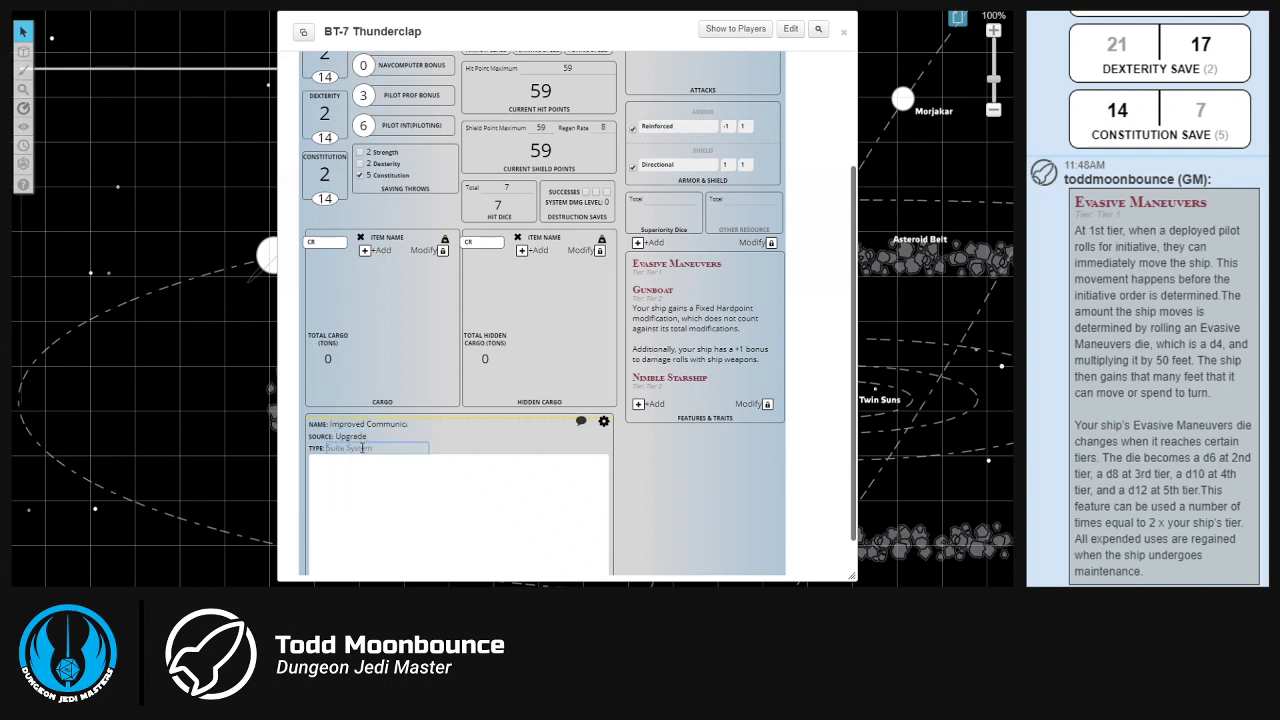
type("Operation")
Fill in Improved Communications' description with the native communications and encryption text, finish editing, and collapse the entry.
left_click(388, 467)
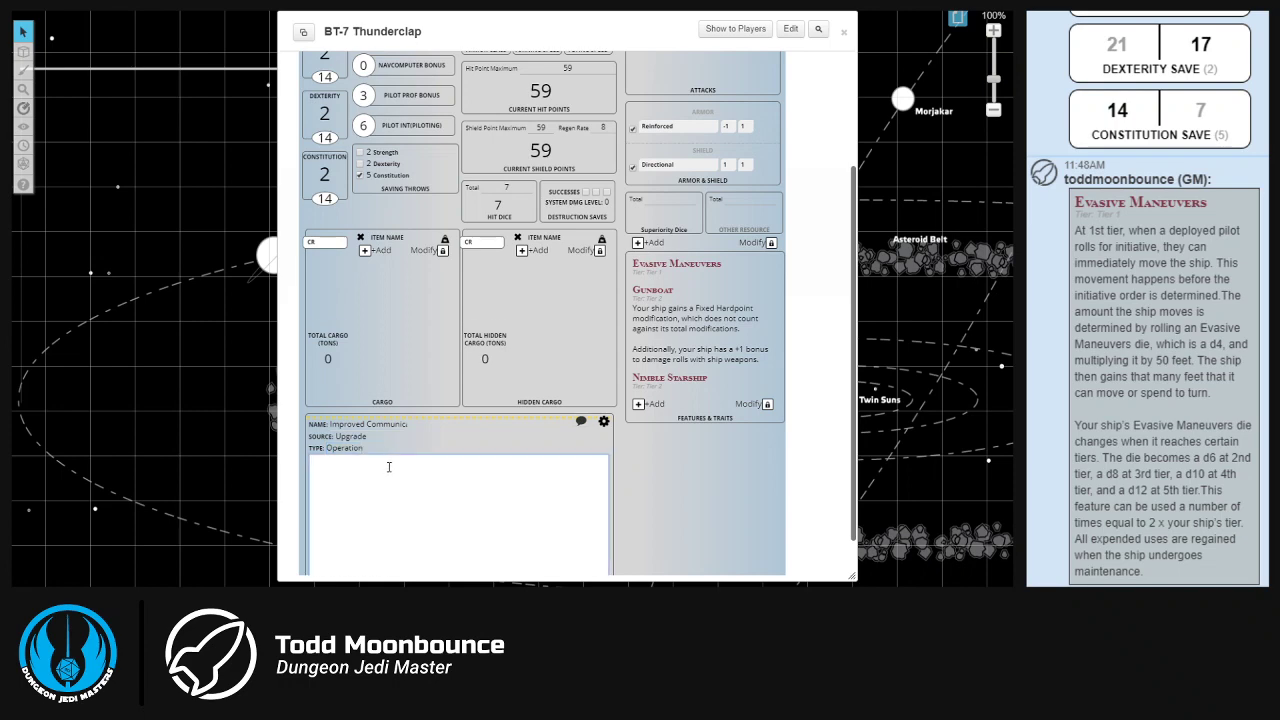
key("ctrl+v")
left_click(603, 413)
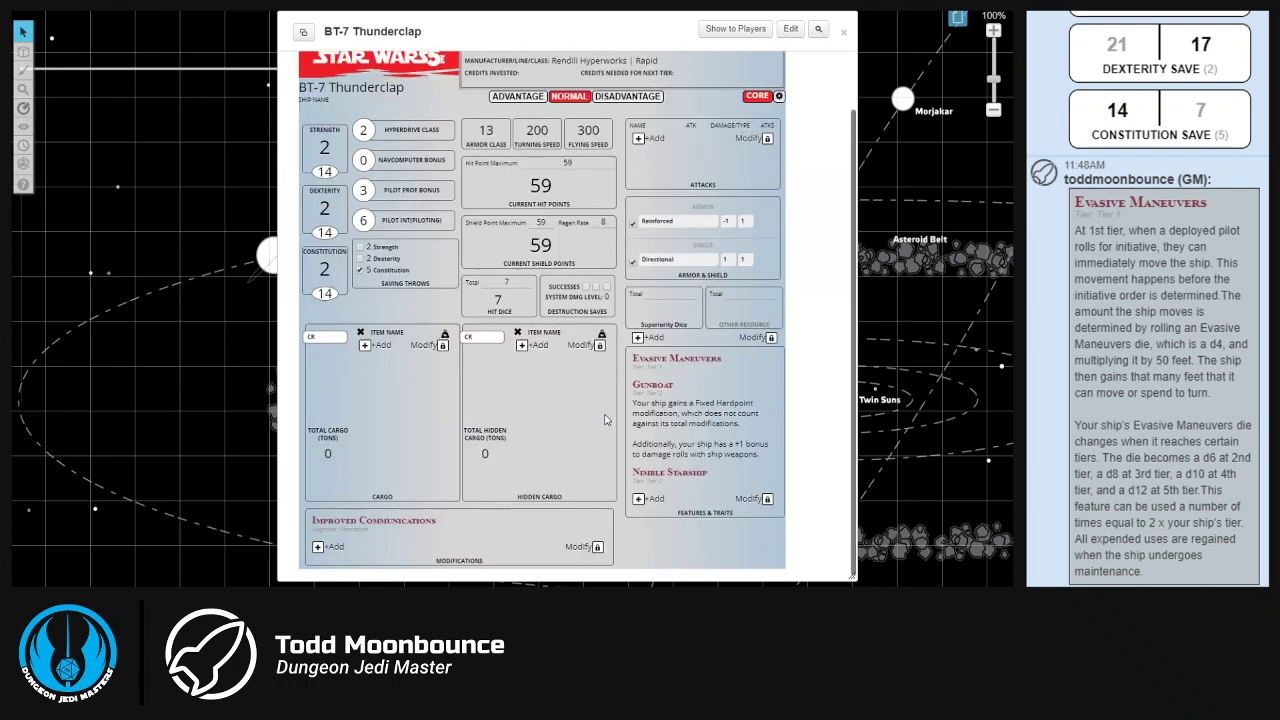
scroll(560, 432, "down", 3)
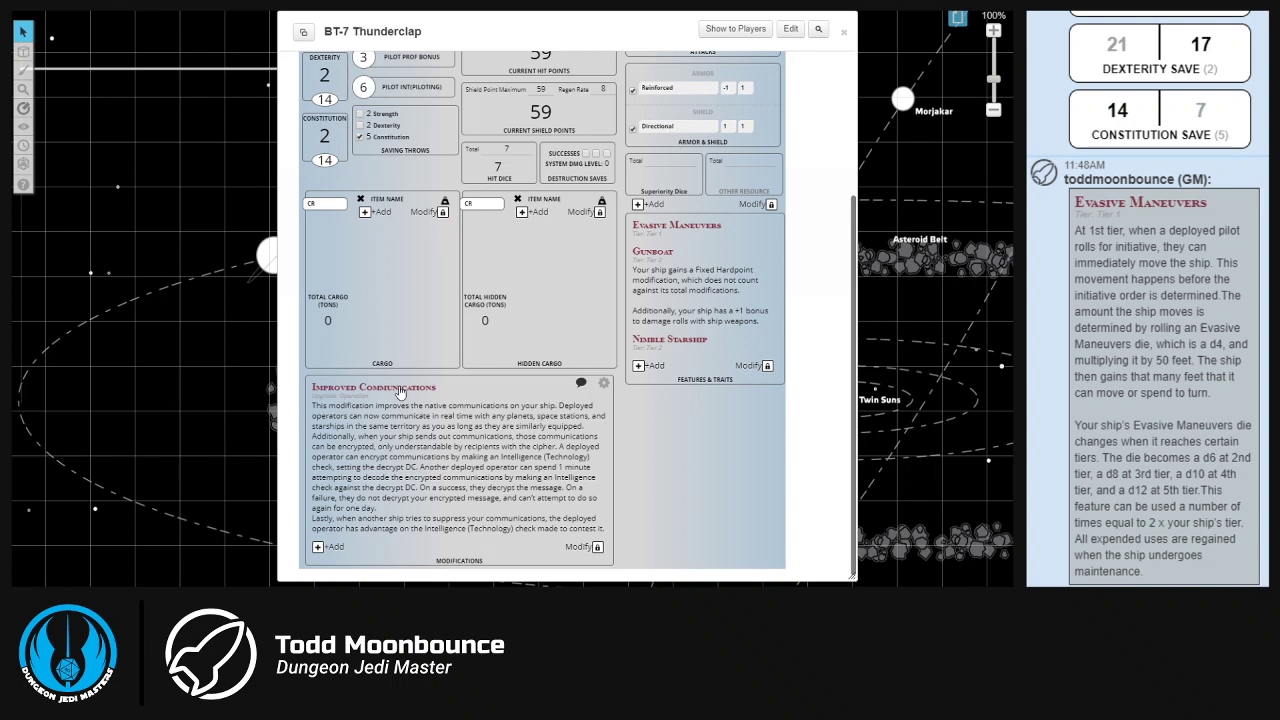
left_click(399, 389)
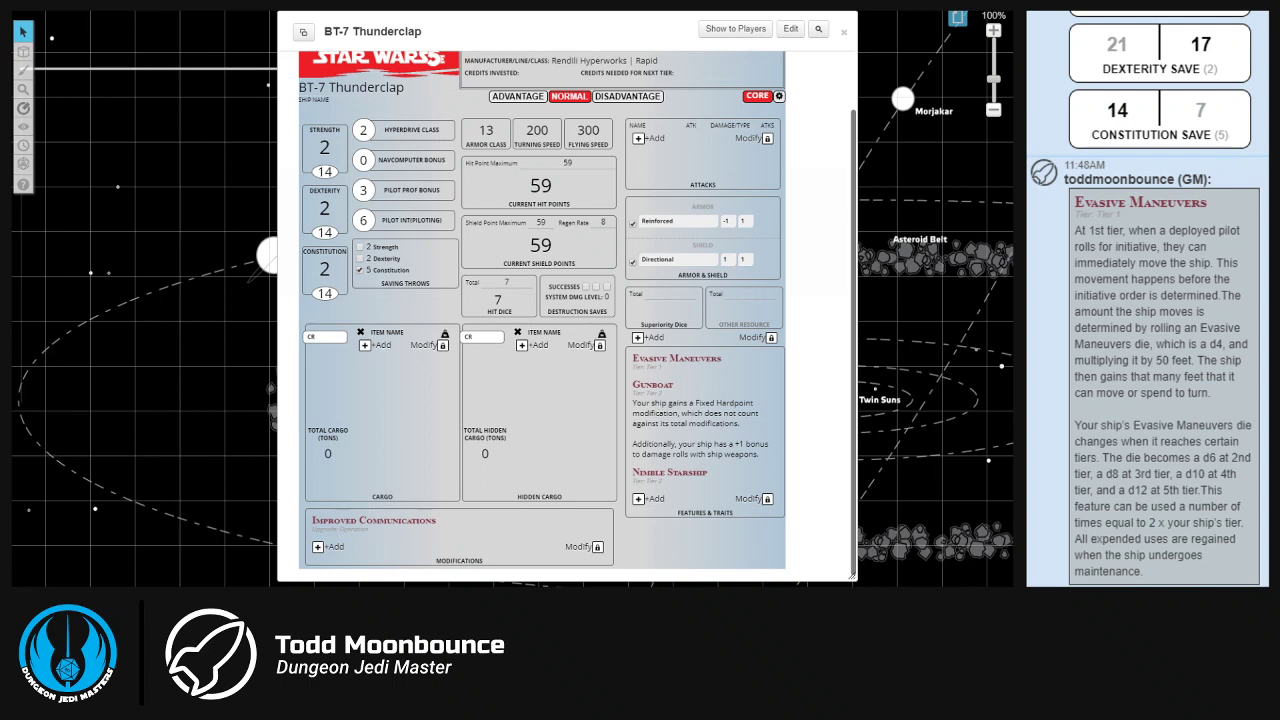
Add a Medbay modification with source Base and type Suite, fill in its first aid and bacta tank description, and finish editing.
left_click(331, 540)
scroll(331, 540, "down", 2)
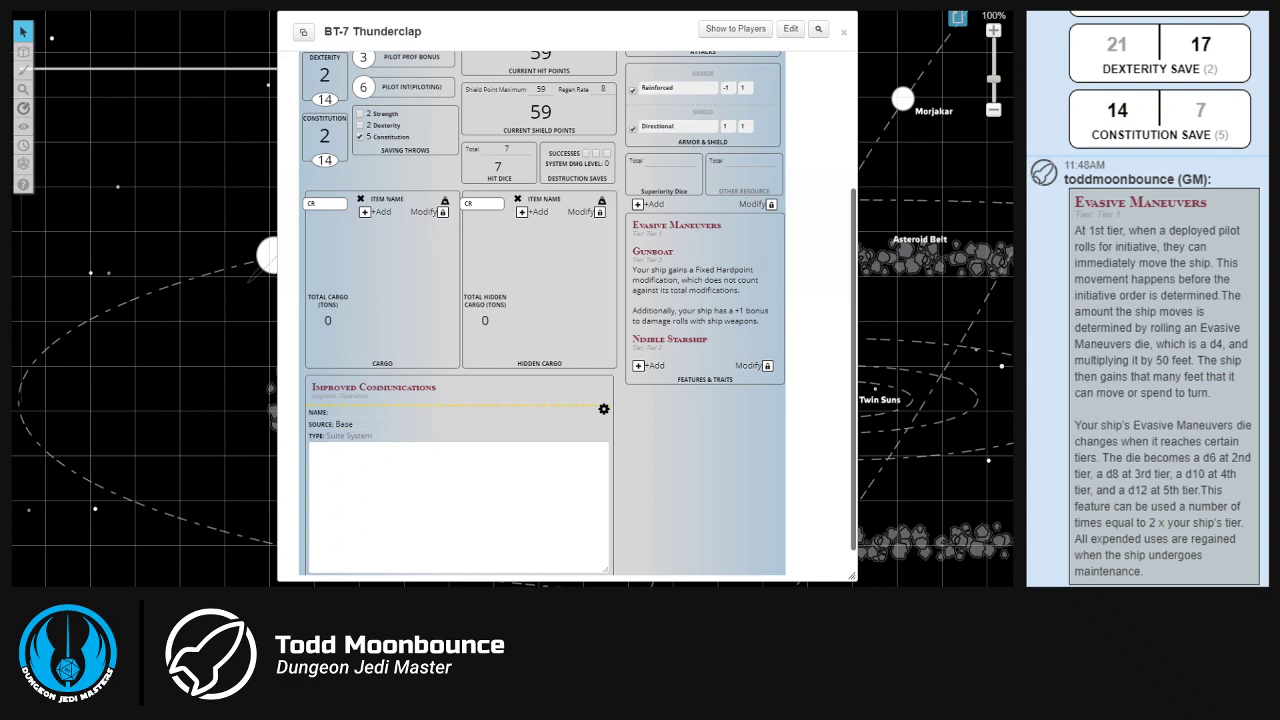
left_click(346, 412)
type("Medpay")
key("Tab")
key("Tab")
type("Suite")
key("Tab")
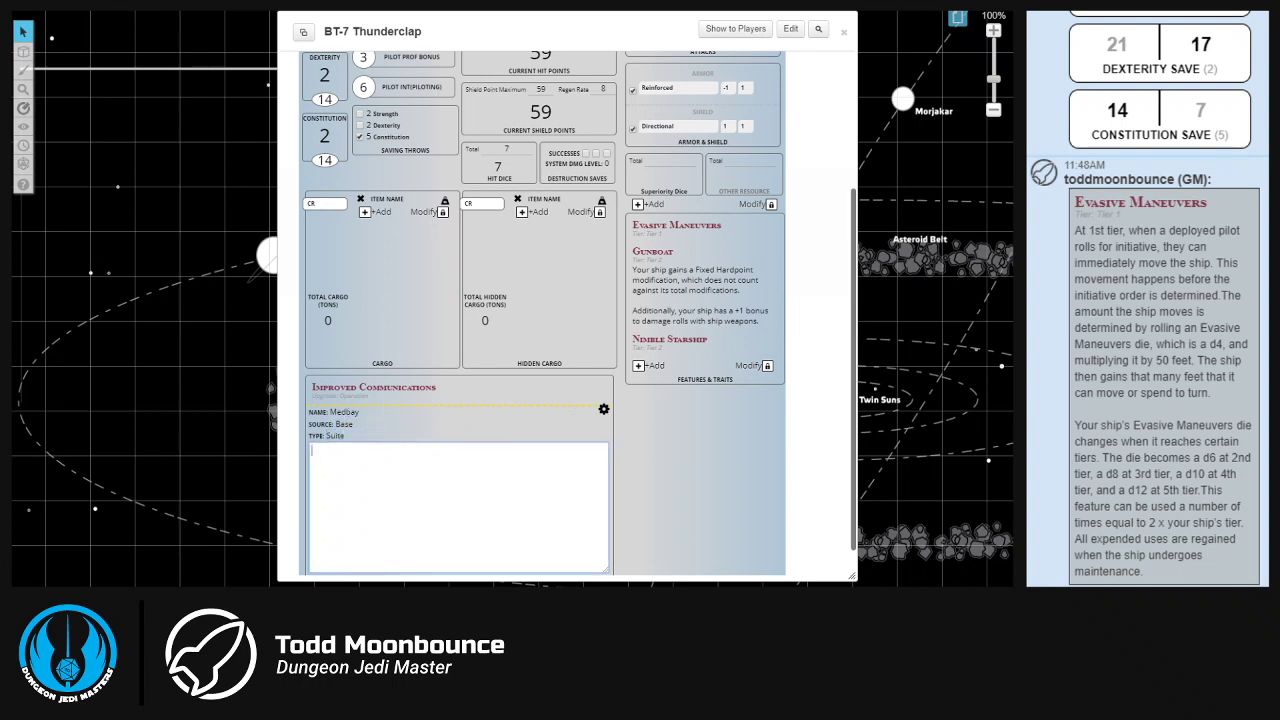
key("Tab")
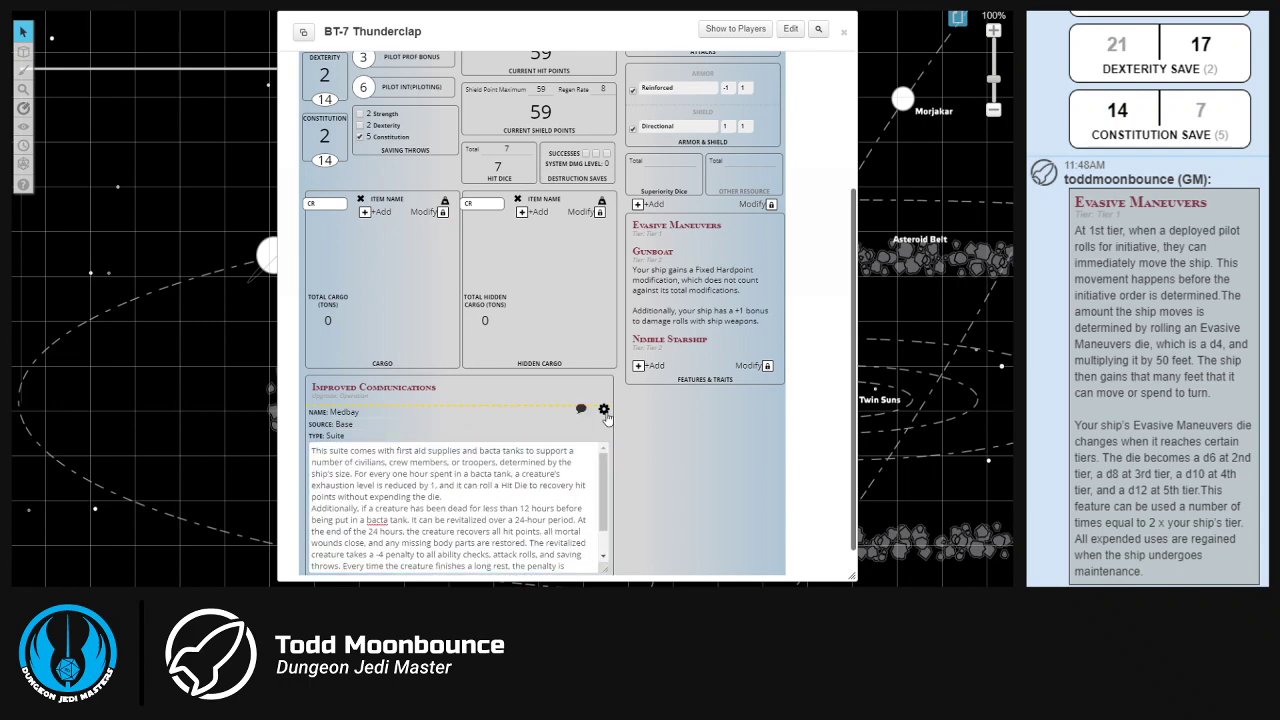
left_click(603, 410)
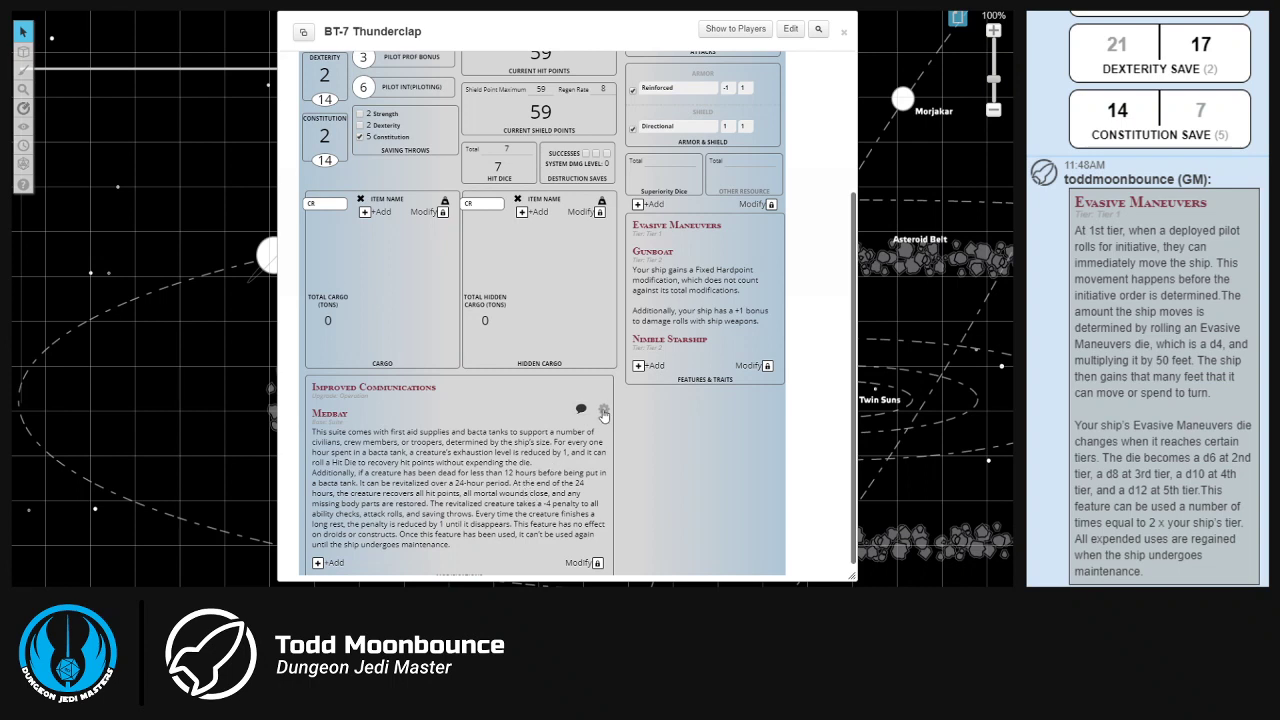
Insert "Supports X crew members." and a blank line above Medbay's description, finish editing, and collapse the entry.
left_click(603, 411)
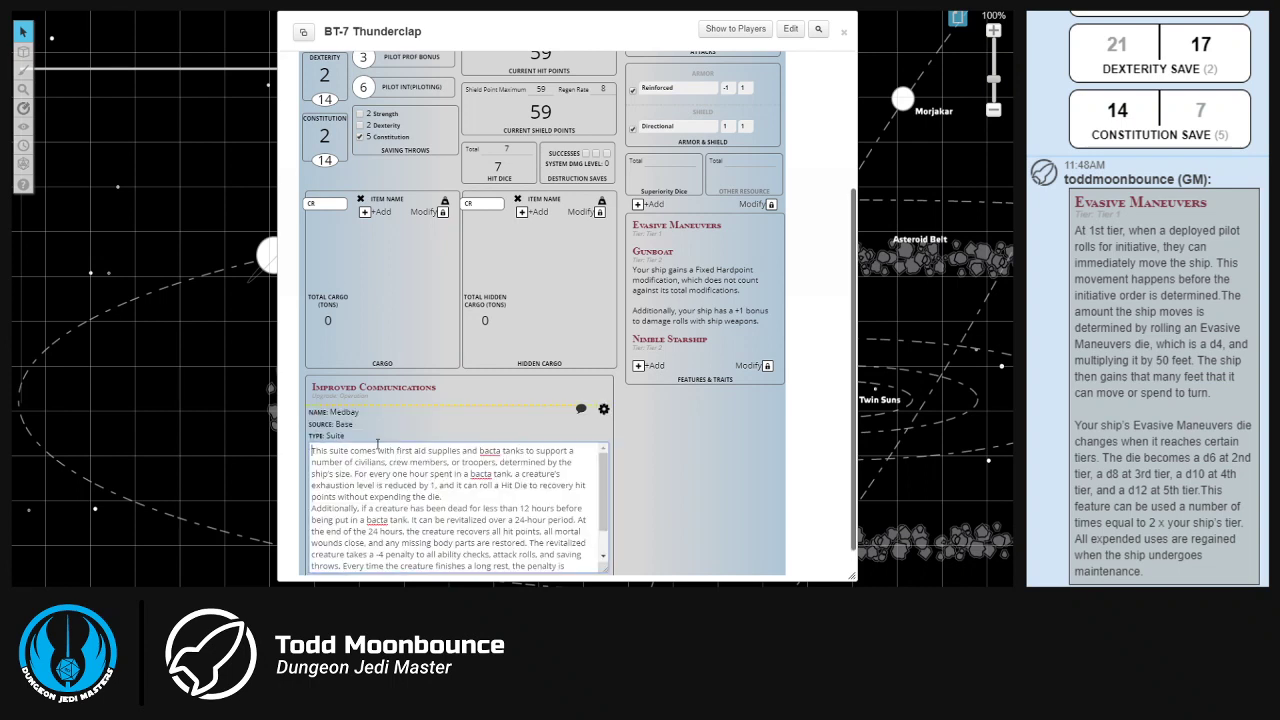
key("Return")
key("Return")
key("Up")
key("Up")
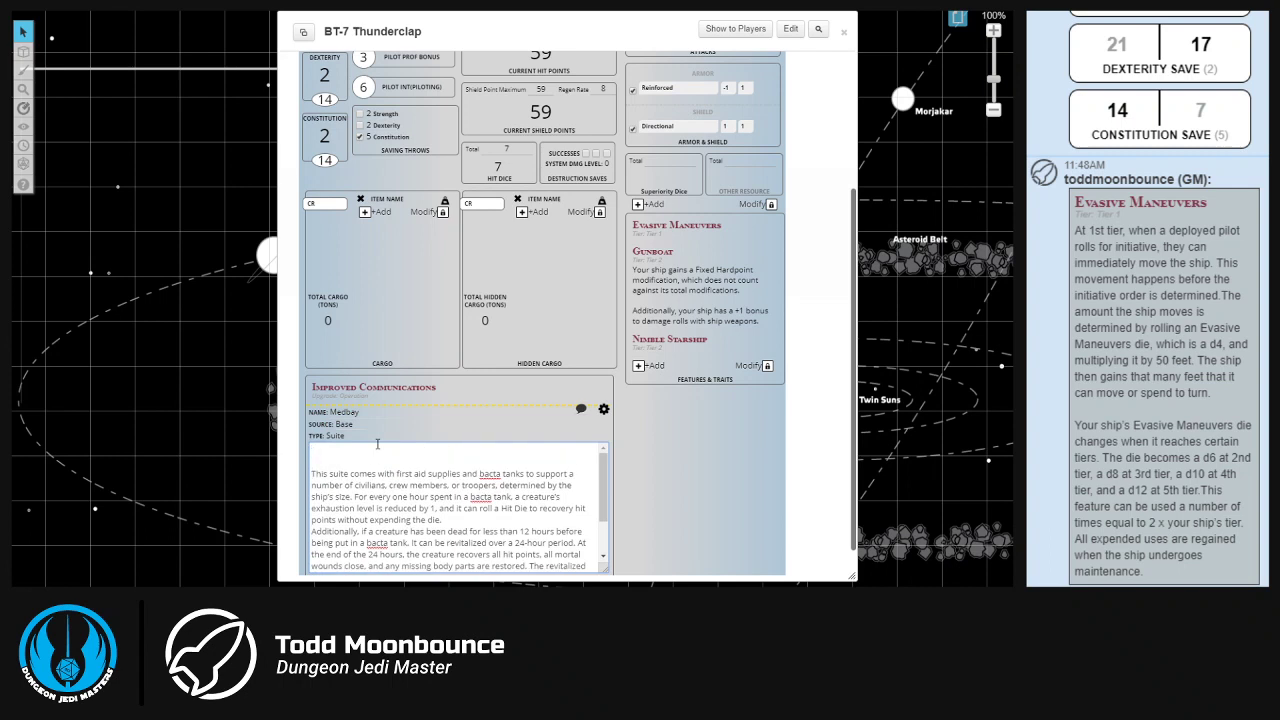
type("Supports X crewmembers.")
left_click(378, 452)
left_click(604, 412)
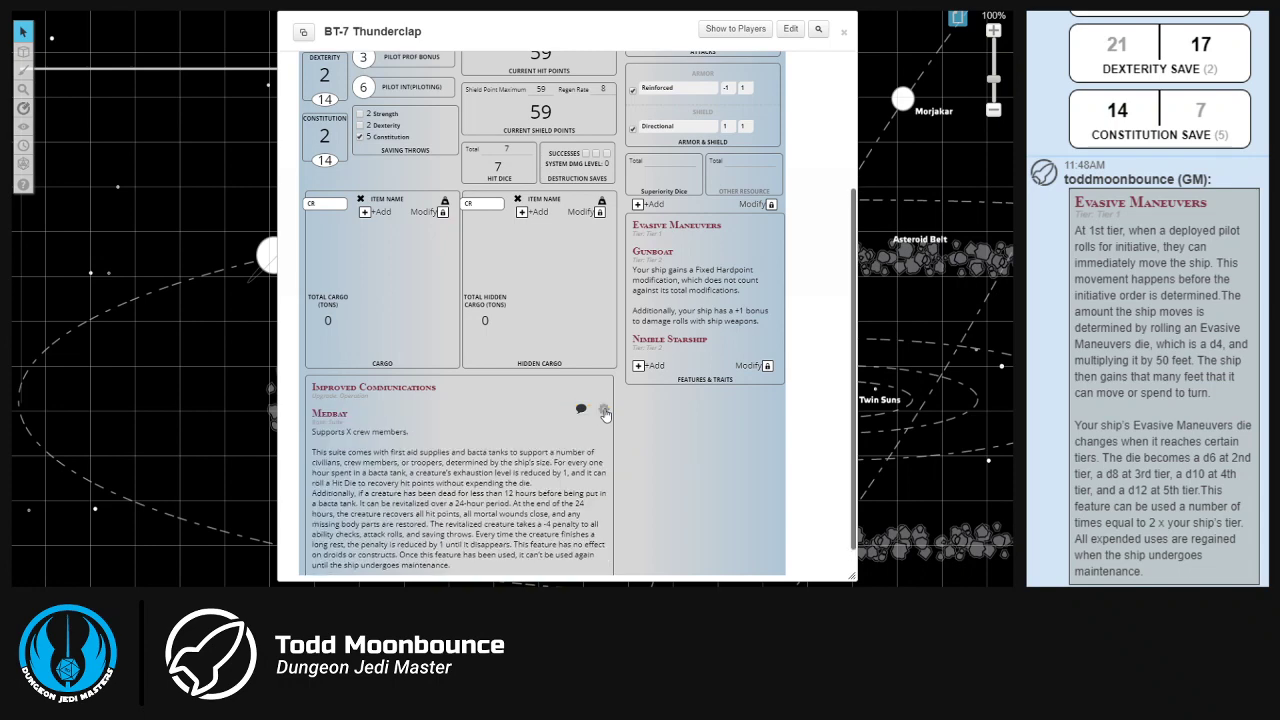
left_click(342, 419)
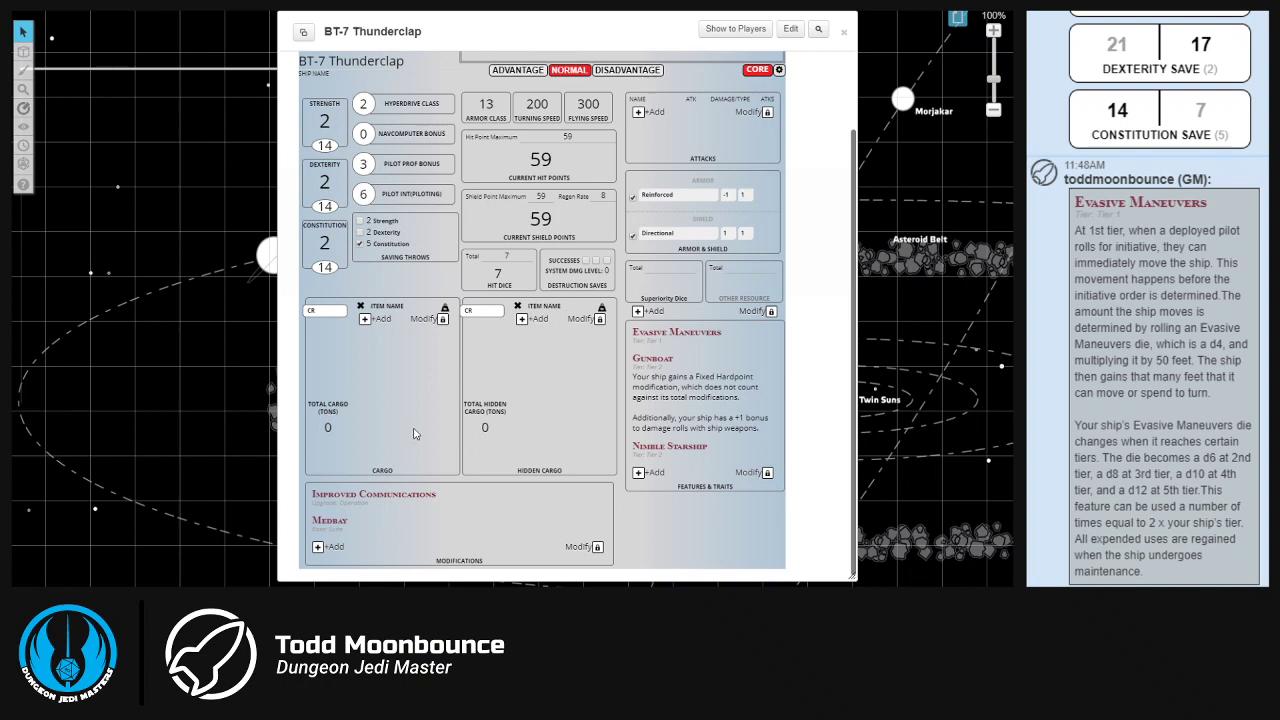
Add a third modification named Fixed Hardpoint with source Base and type Weapons.
left_click(326, 547)
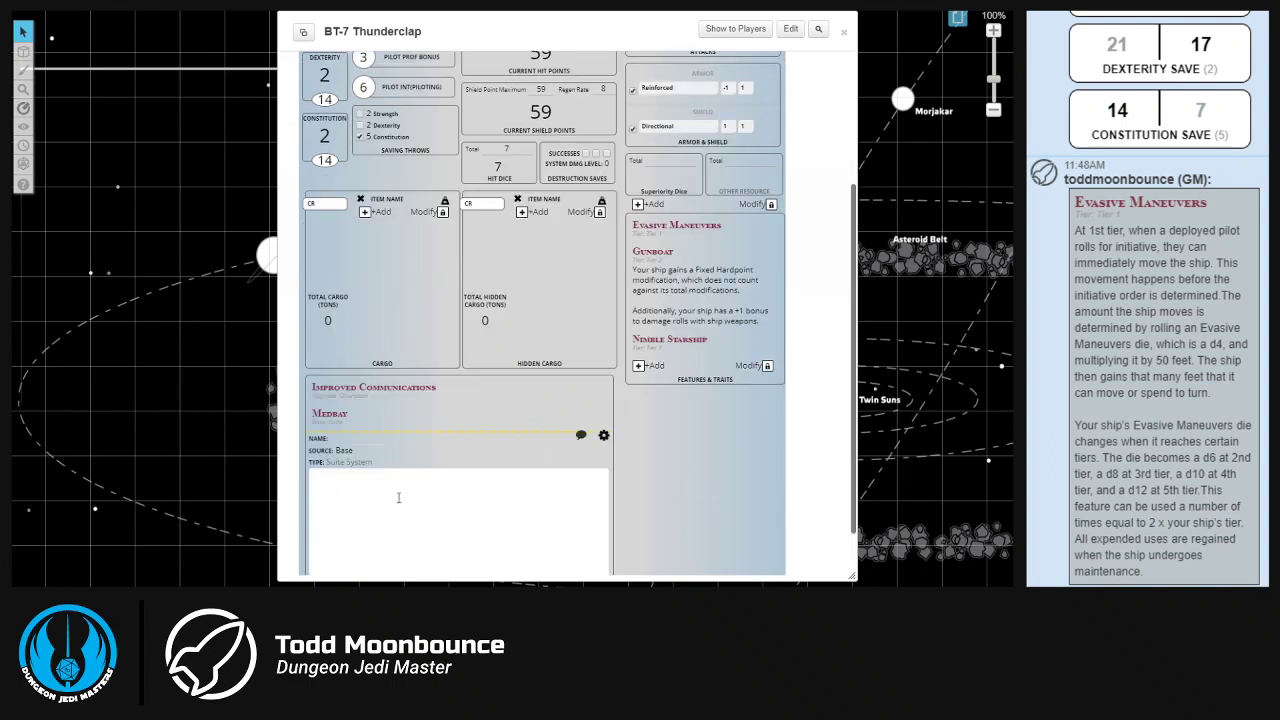
left_click(379, 439)
type("Fixed Hardpoin")
type("t")
key("Tab")
type("Weapons")
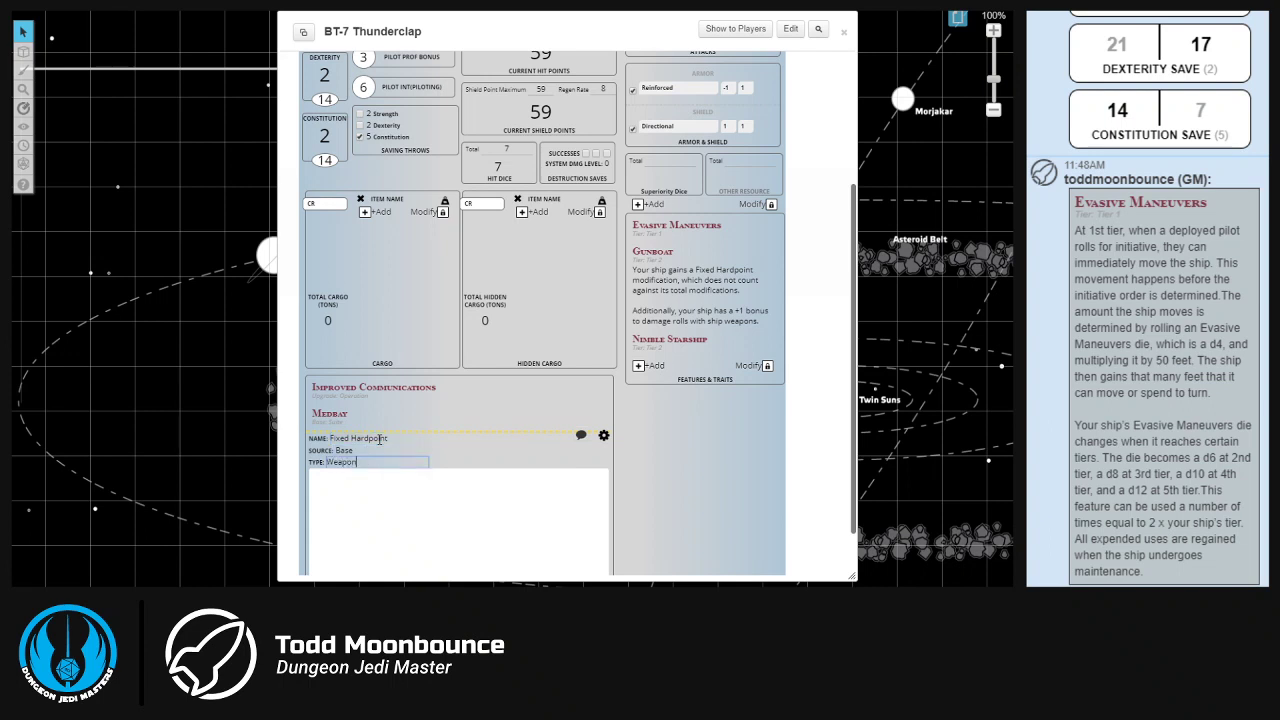
key("Tab")
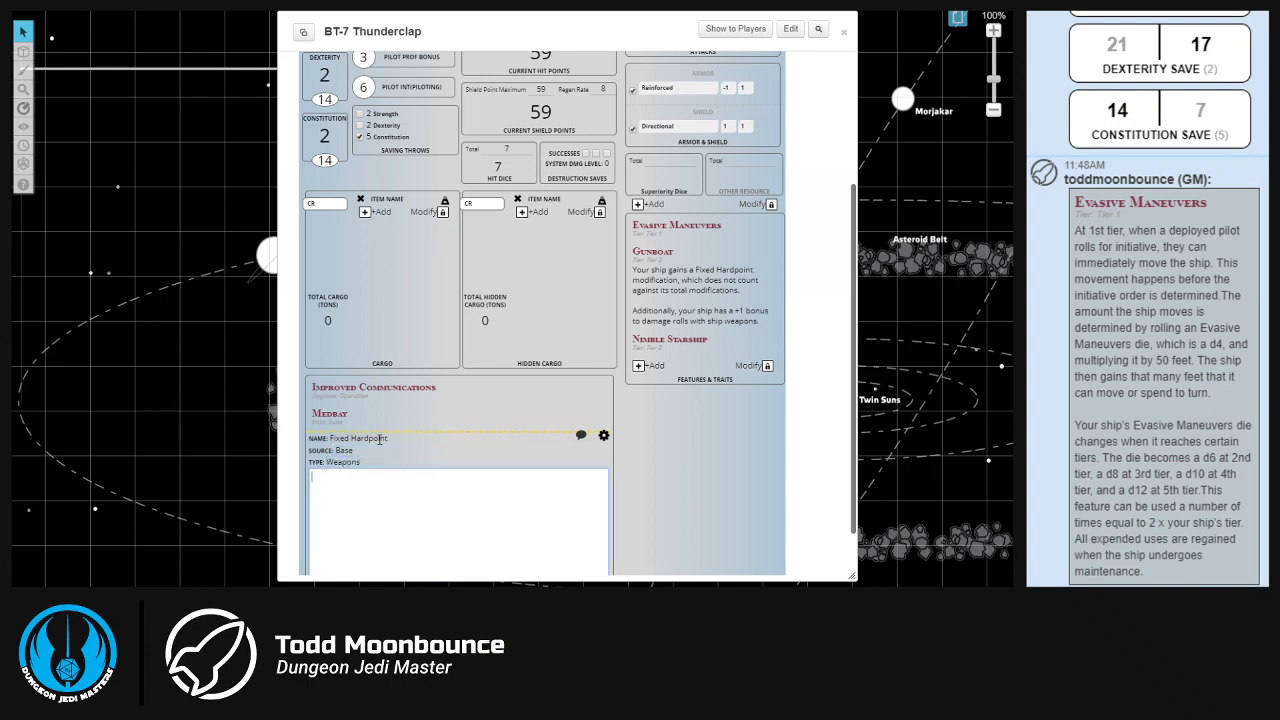
Fill in Fixed Hardpoint's description with "Qty 3." above the weapon mounting and limited firing arc text, finish editing, and collapse the entry.
type("3")
key("BackSpace")
type("Qty 3.")
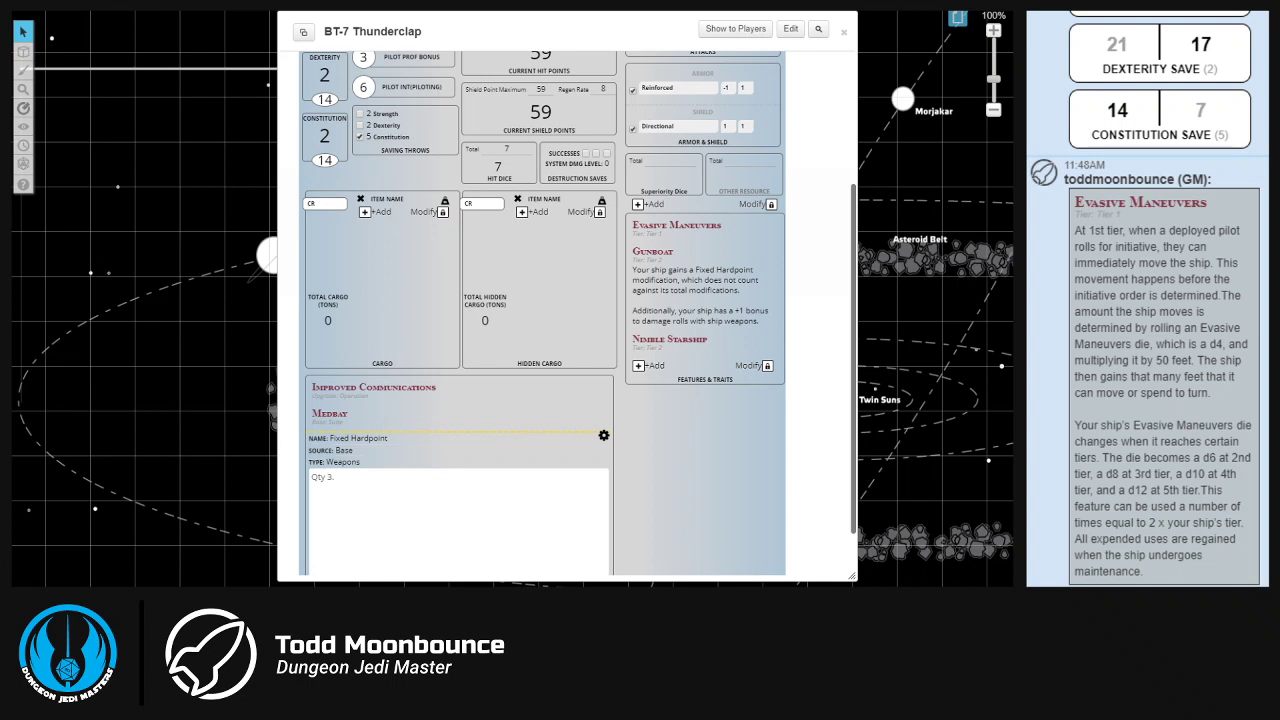
left_click(448, 514)
type("A fixed hardpoint is used to mount a primary, secondary, tertiary, or quaternary weapon. A weapon mounted on a fixed hardpoint has a limited firing arc, as described in chapter 9.")
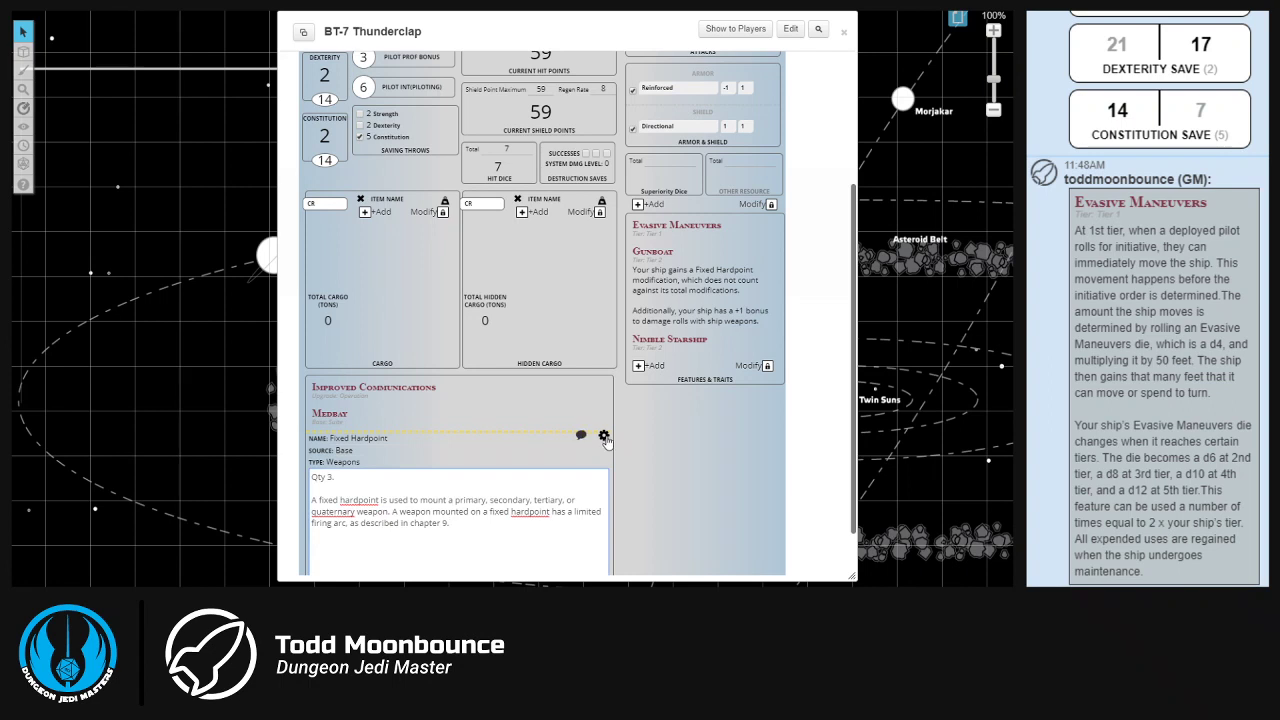
left_click(604, 437)
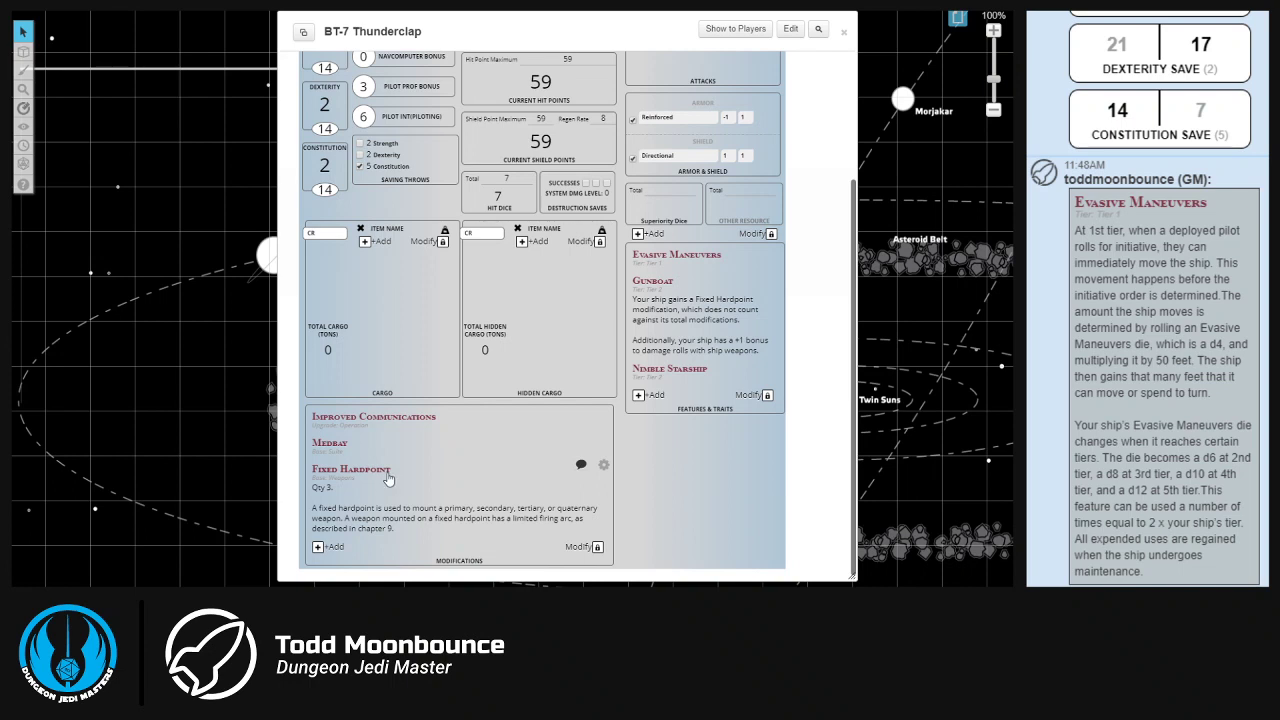
left_click(388, 474)
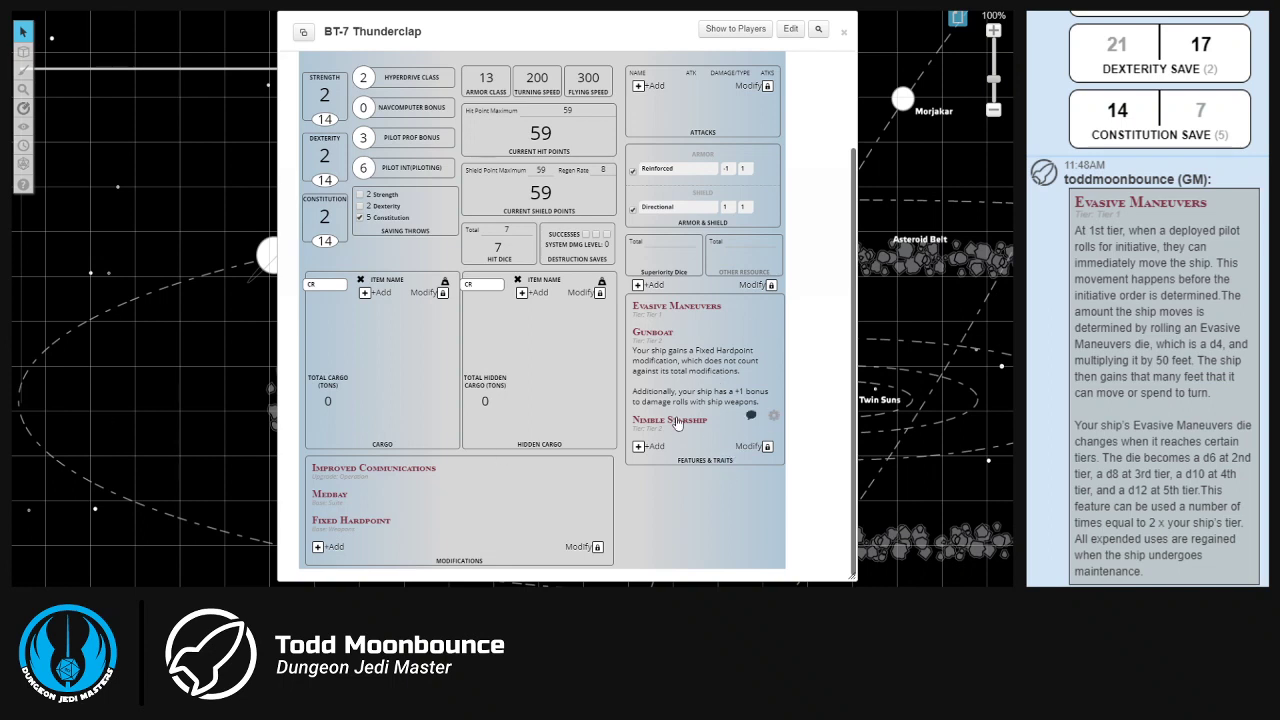
Add a ship attack named Burst laser cannon, keeping Dexterity as its attack ability.
scroll(676, 424, "up", 3)
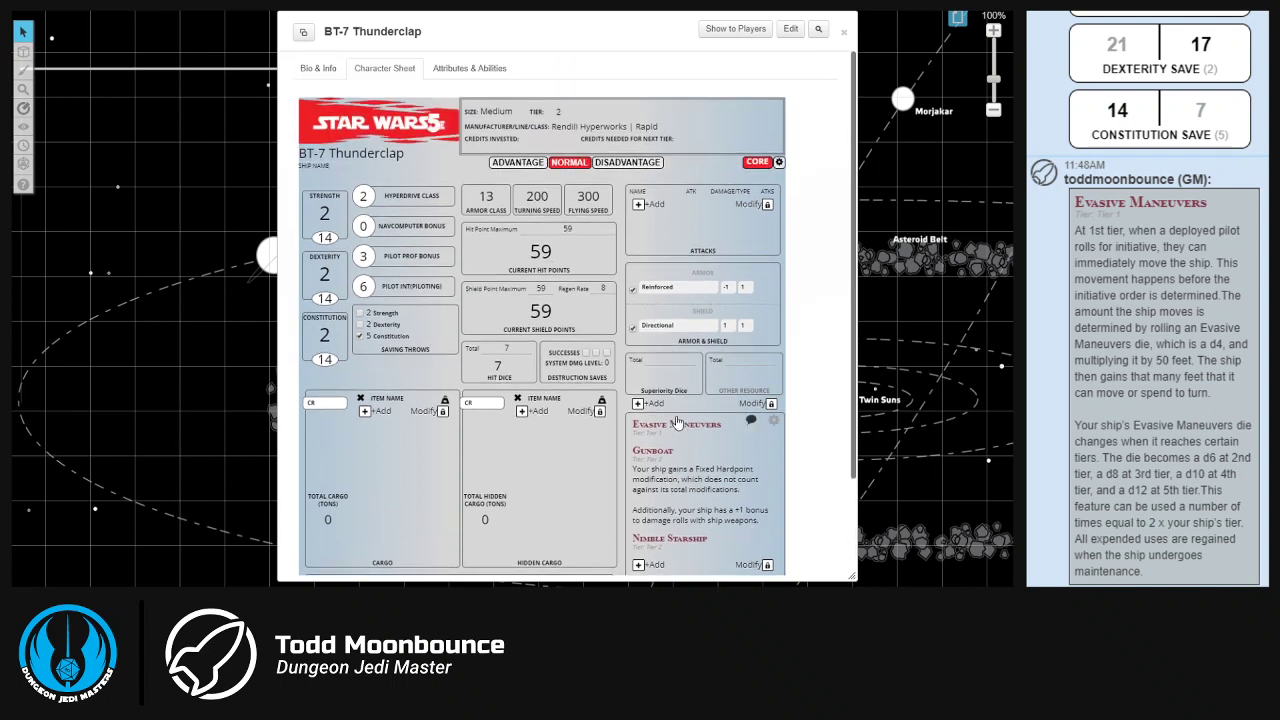
left_click(637, 204)
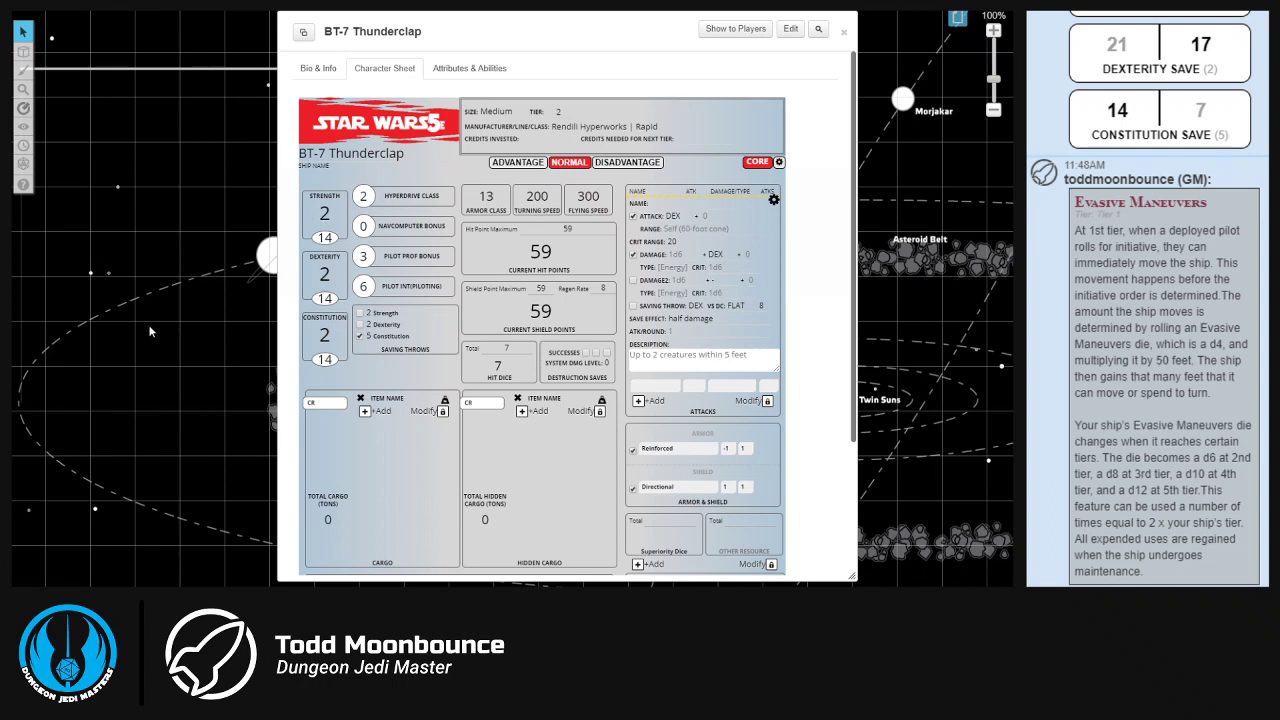
left_click(671, 203)
type("Burst laser cannon")
key("Tab")
key("Tab")
key("Tab")
Try an attack bonus of 1 for the Burst laser cannon, recheck the Gunboat feature, and clear the bonus.
scroll(705, 302, "down", 2)
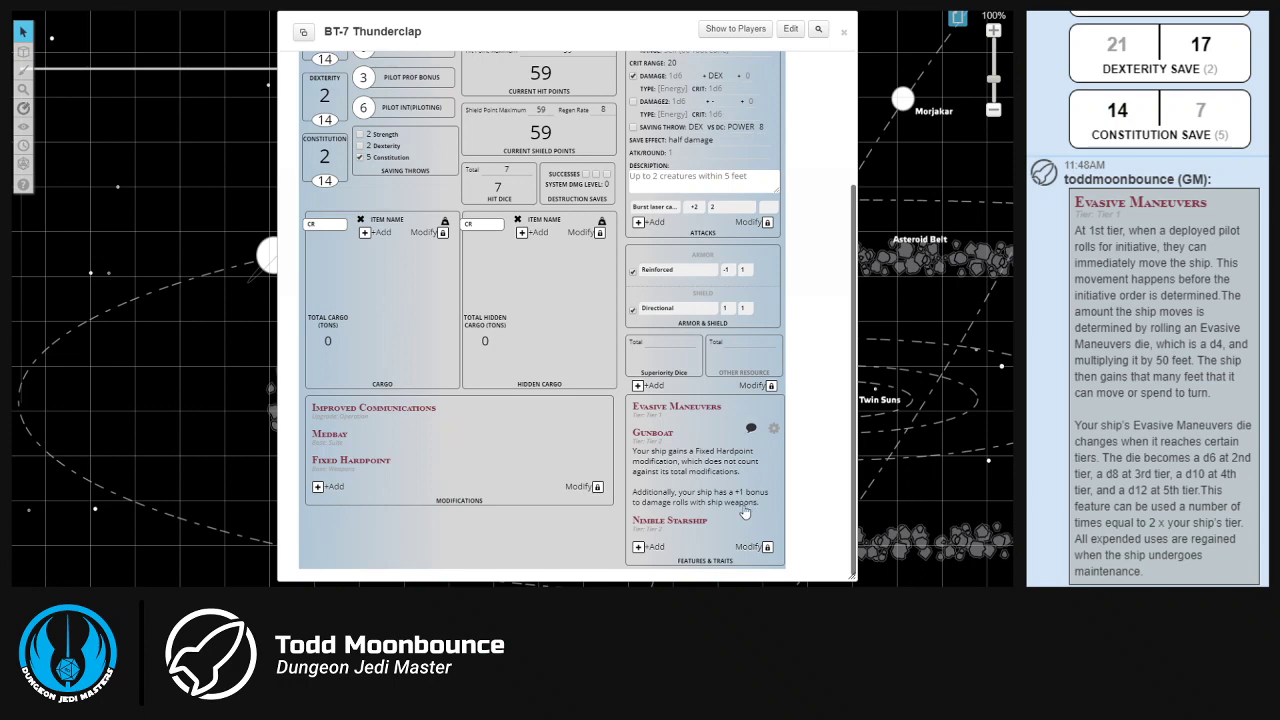
scroll(731, 428, "up", 2)
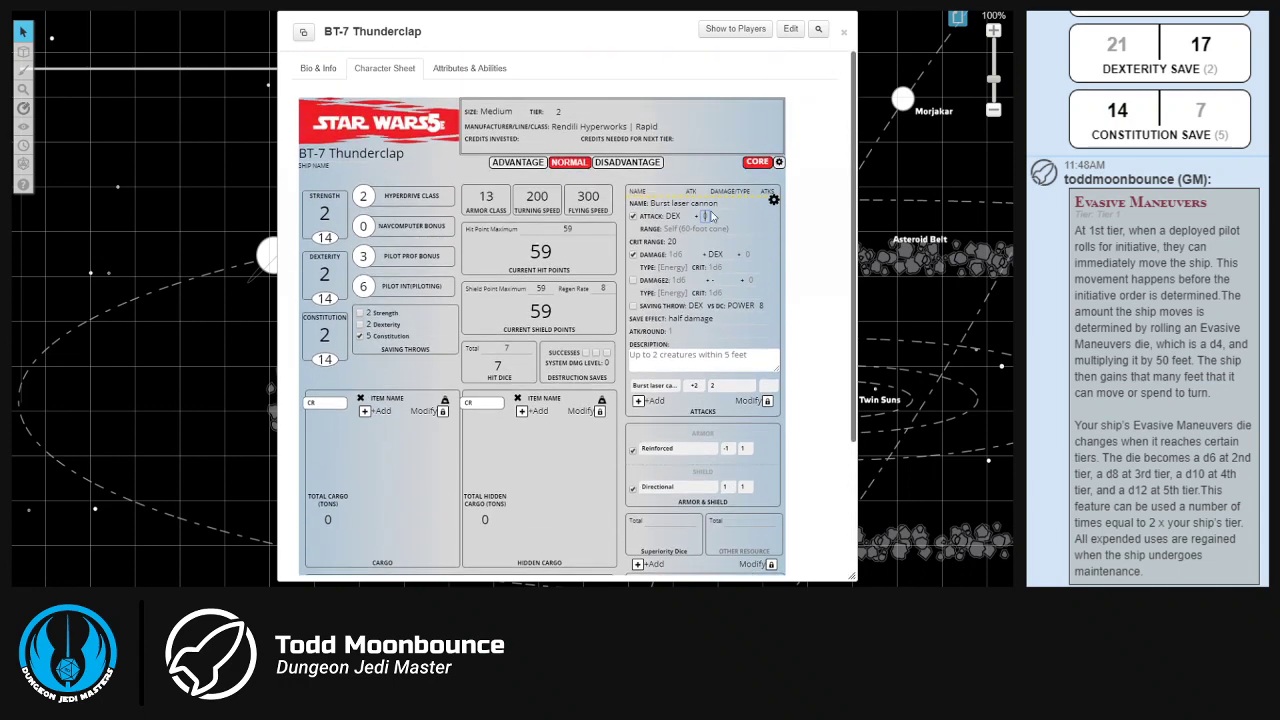
type("1")
left_click(757, 225)
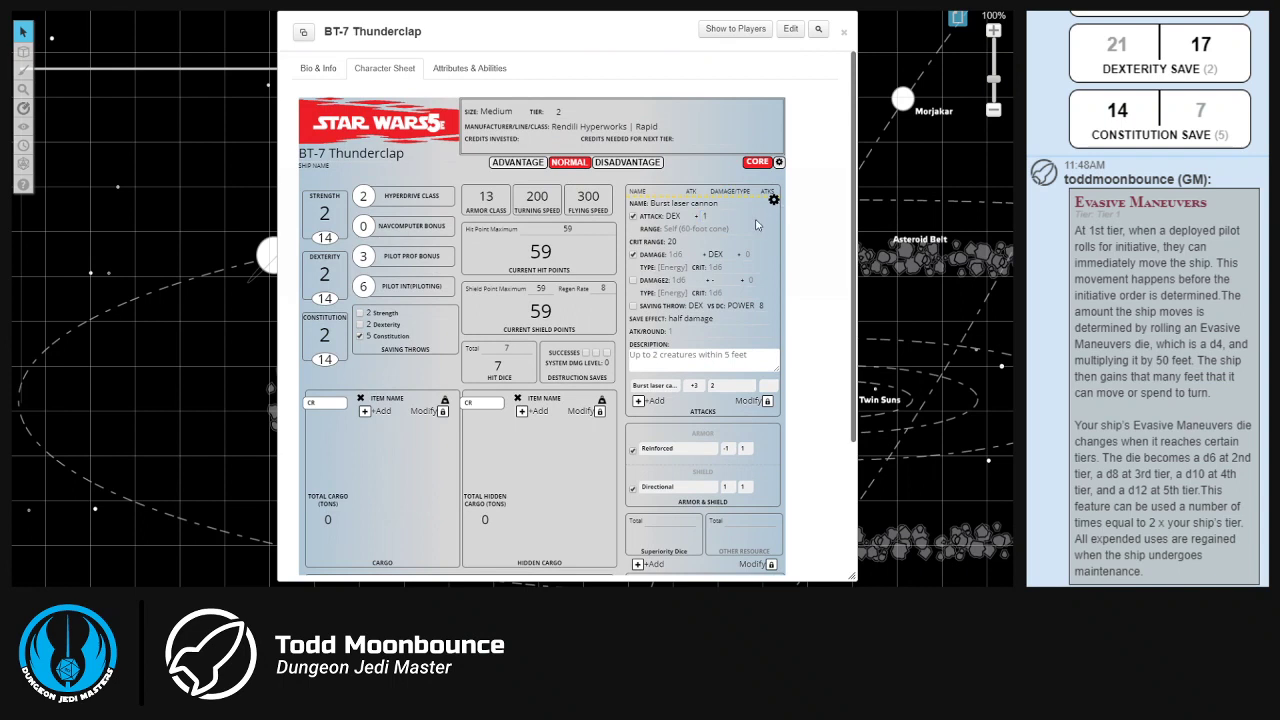
left_click(707, 232)
scroll(690, 324, "down", 3)
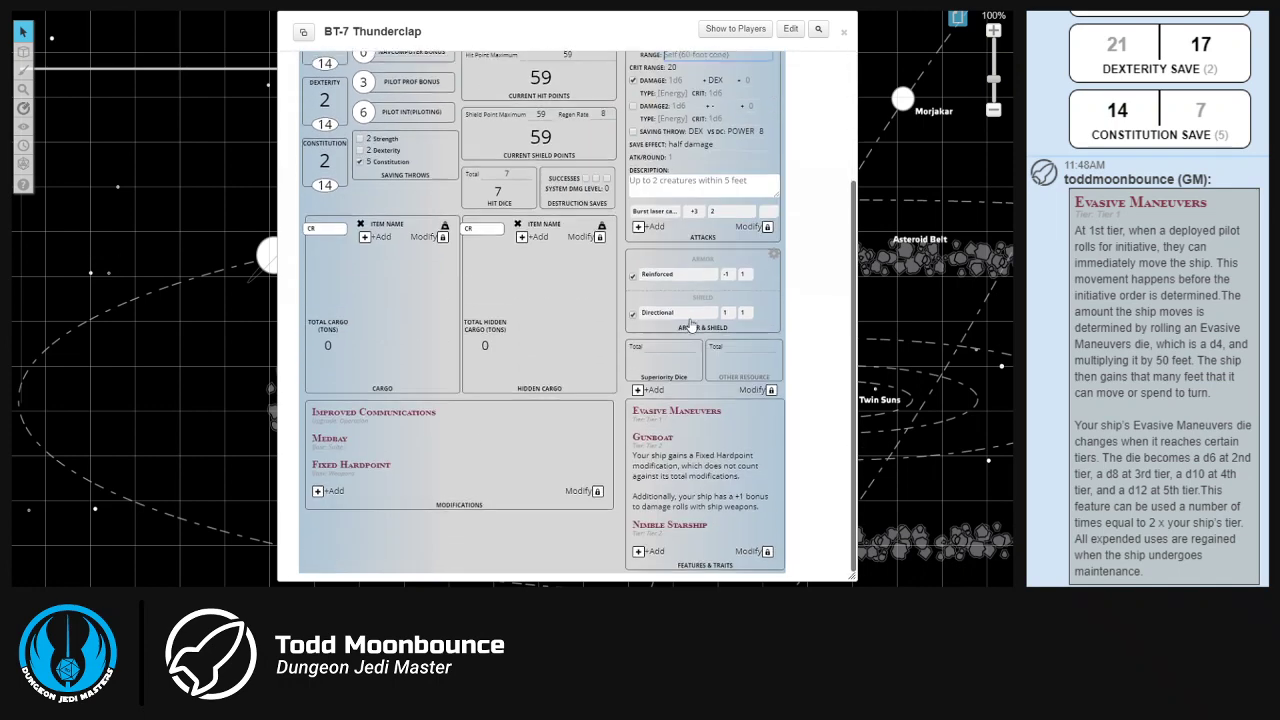
scroll(732, 350, "up", 3)
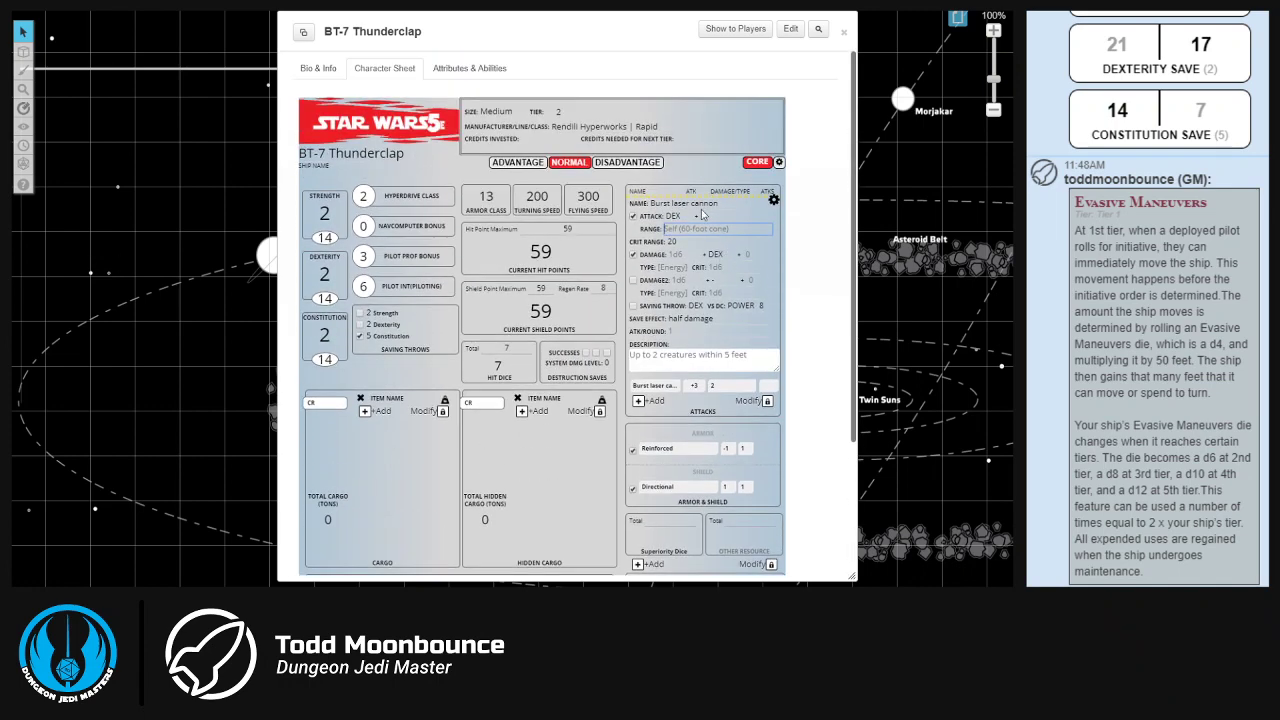
left_click(704, 216)
Set the Burst laser cannon's damage to 3d8 plus Dexterity with a bonus of 1 and damage type Energy.
left_click(680, 254)
type("3d8")
key("Tab")
key("Tab")
type("1")
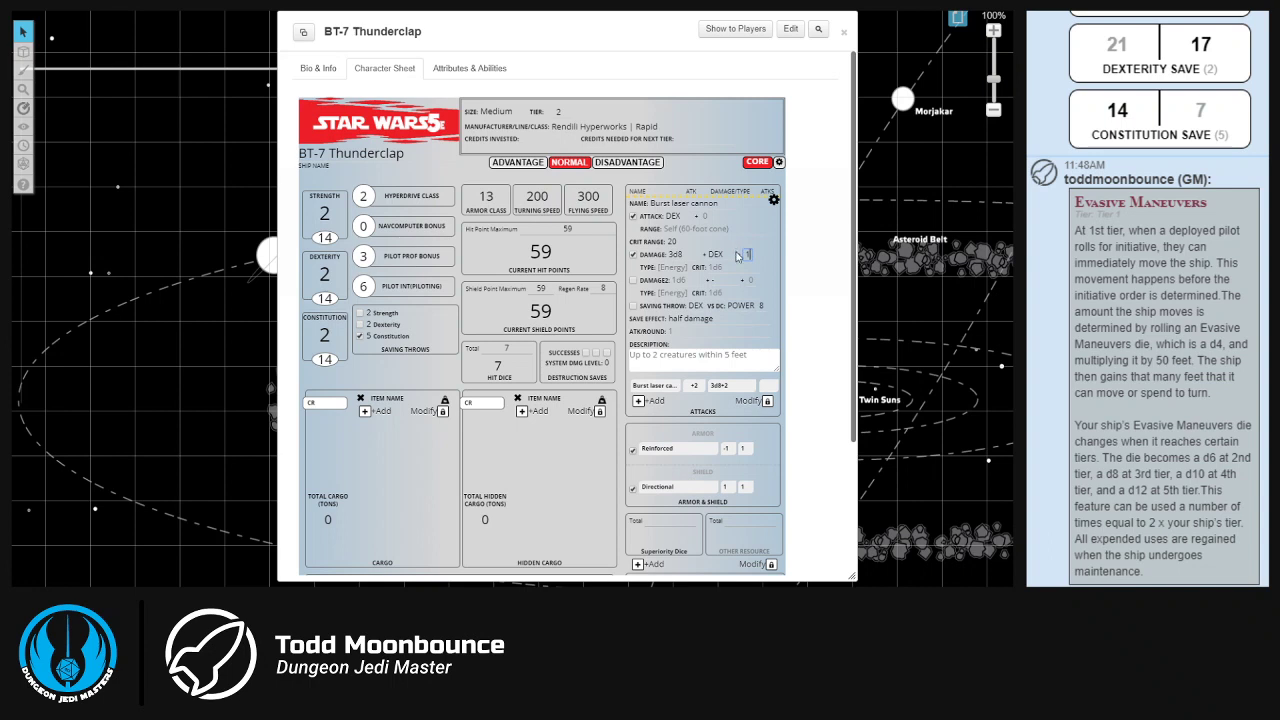
left_click(666, 267)
type("Energy")
Set the Burst laser cannon's range to 300/600 and its attacks per round to 1, and finish editing.
left_click(684, 229)
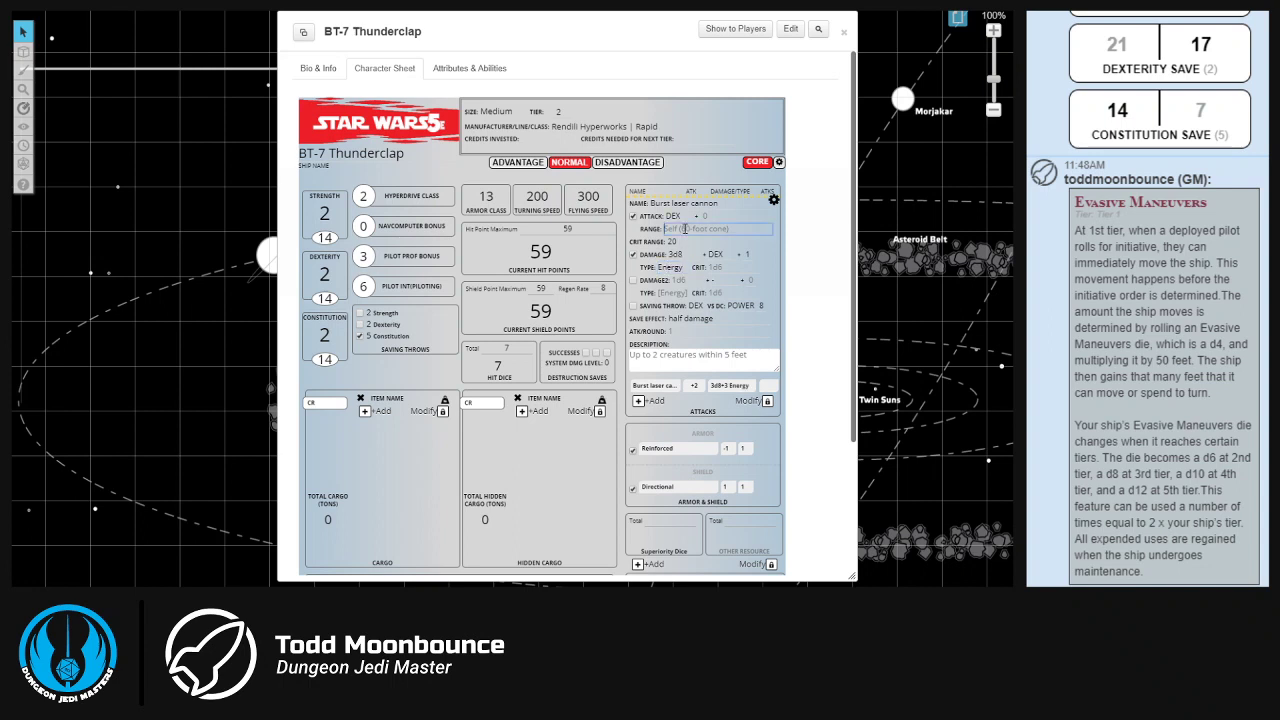
type("300/600")
left_click(675, 330)
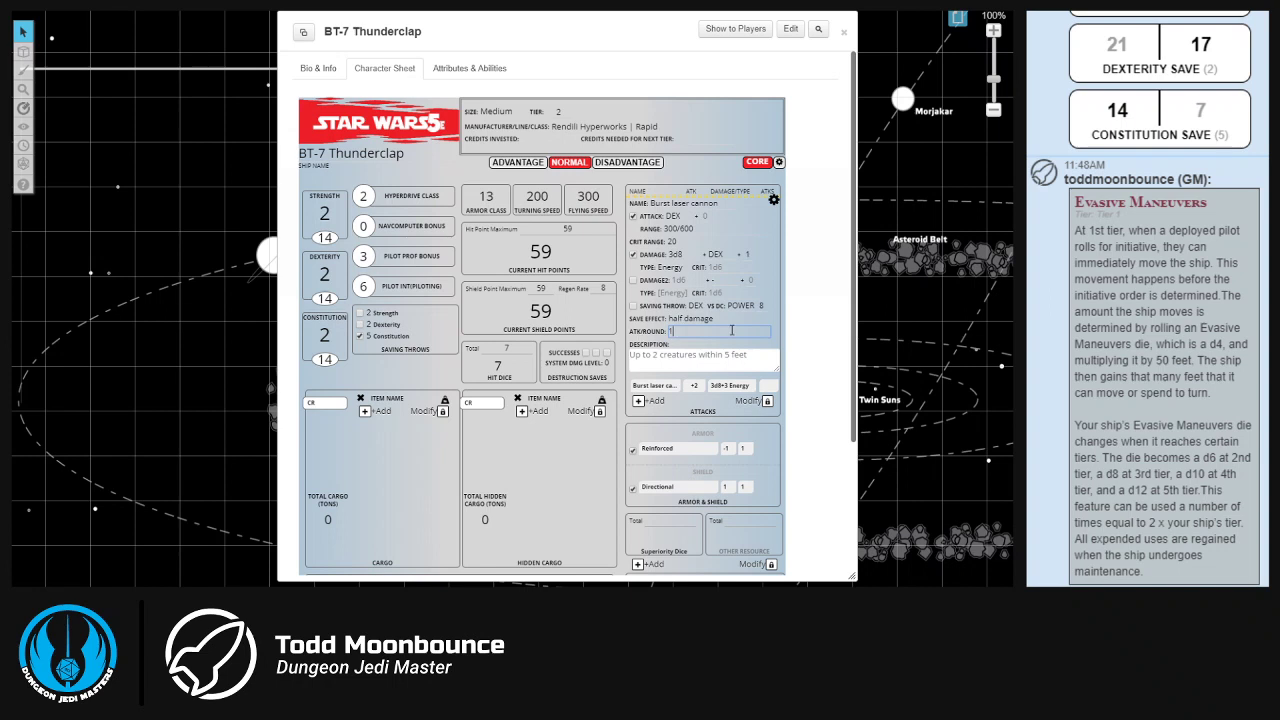
left_click(775, 201)
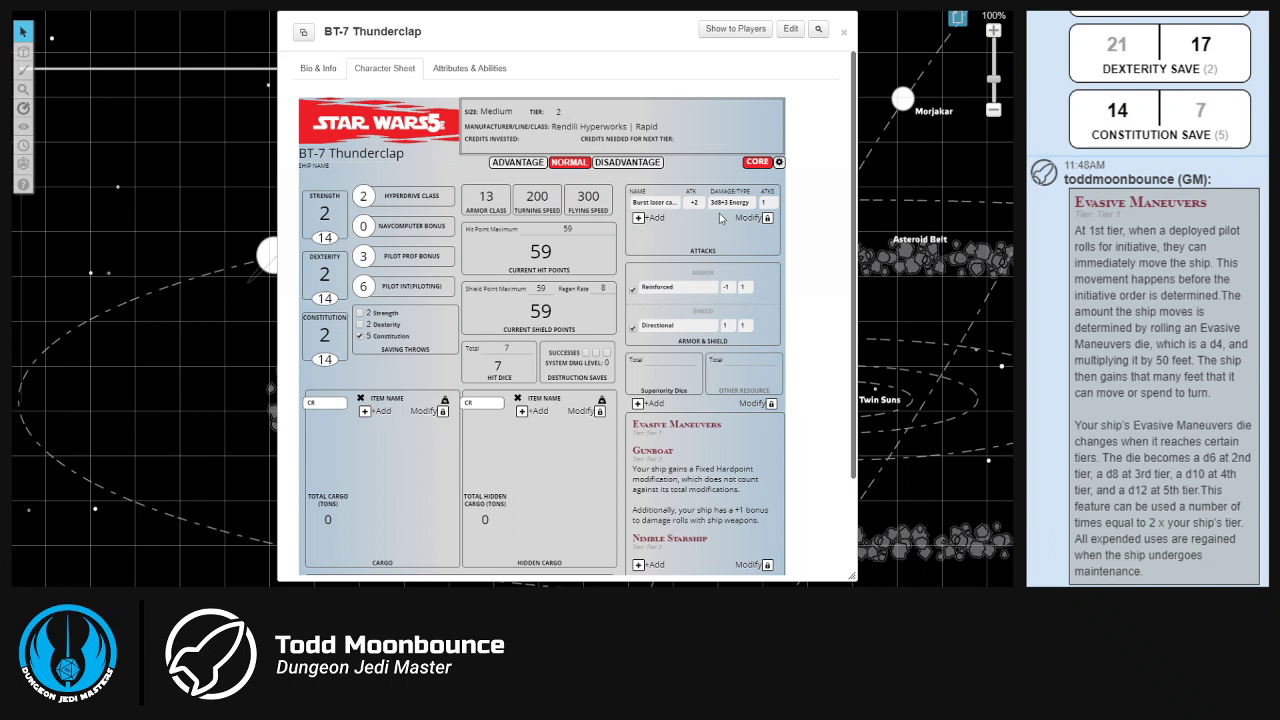
Set the Burst laser cannon's attack bonus to 3 and roll its attack and damage.
left_click(773, 201)
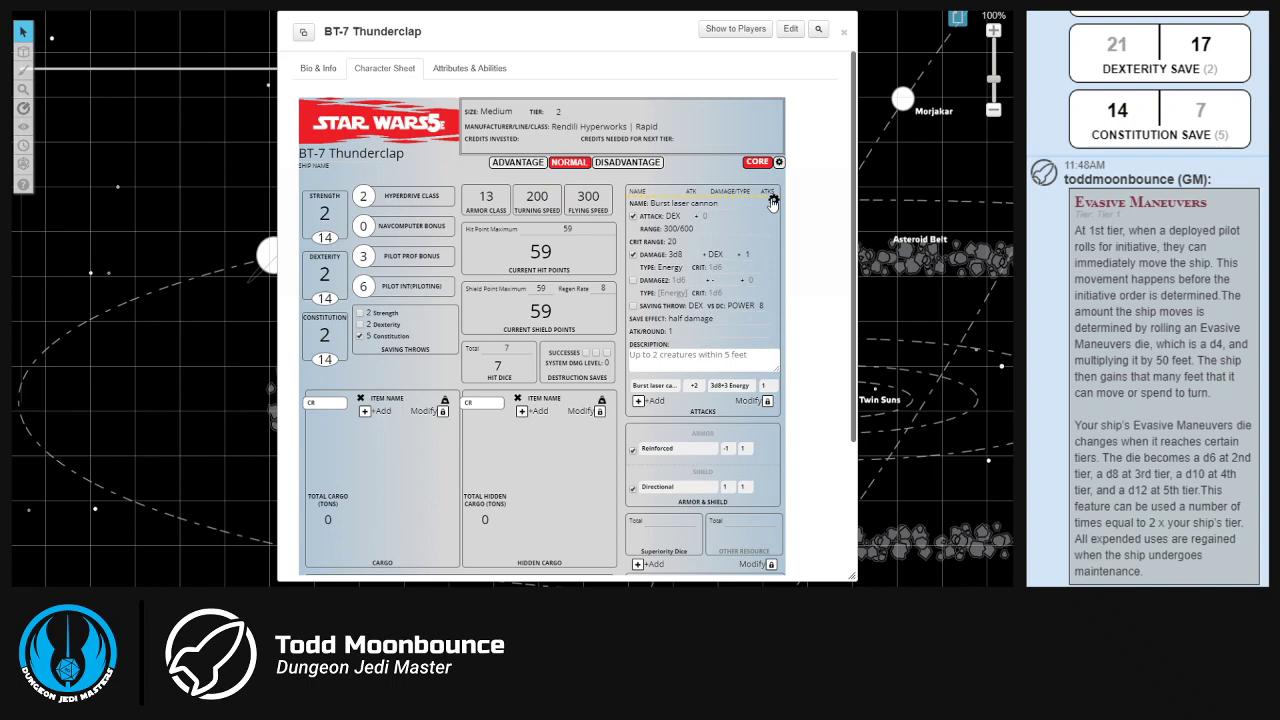
left_click(704, 216)
type("3")
left_click(773, 200)
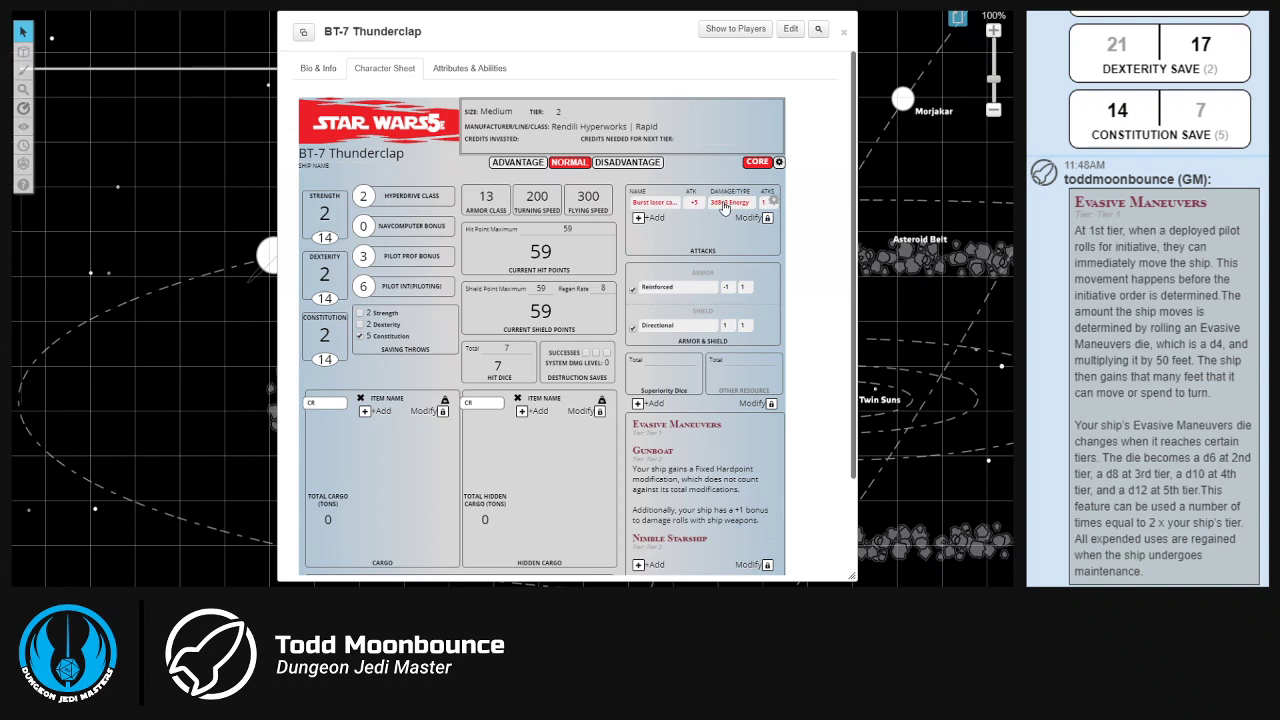
left_click(724, 207)
mouse_move(1175, 538)
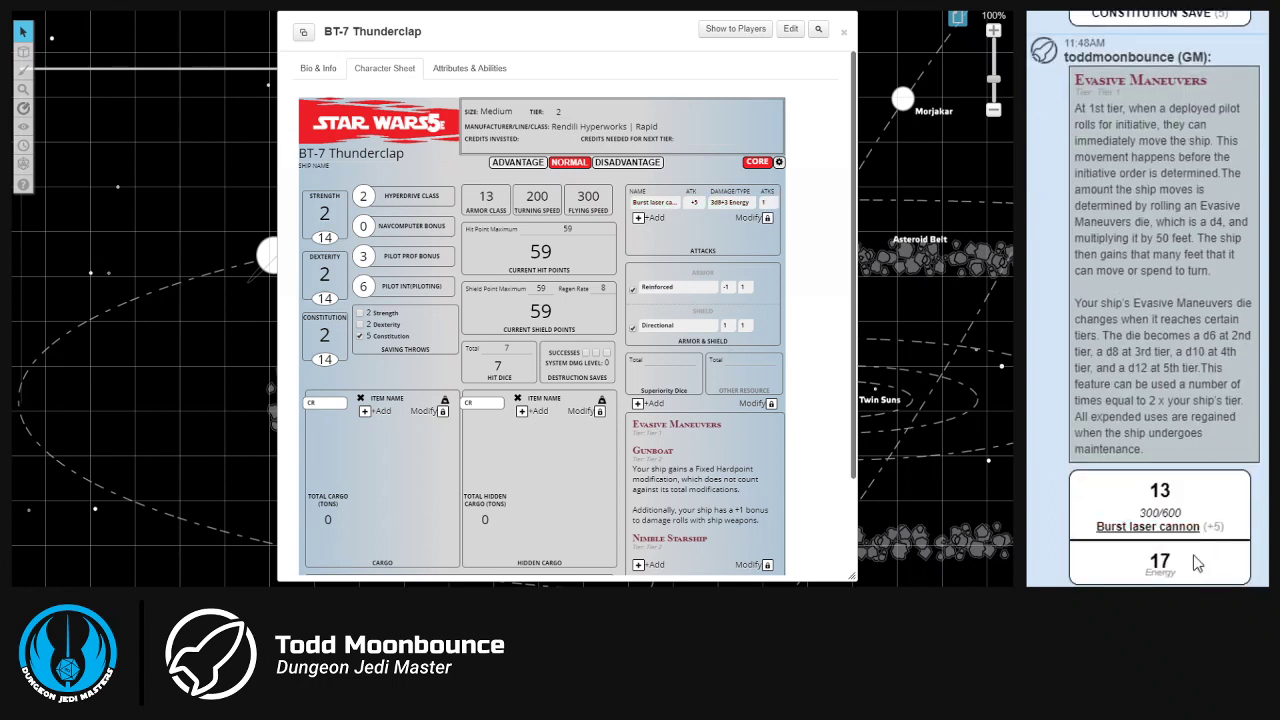
mouse_move(1165, 572)
Add a ship attack named Heavy laser cannon, keeping Dexterity as its attack ability, with an attack bonus of 3.
left_click(650, 217)
left_click(663, 217)
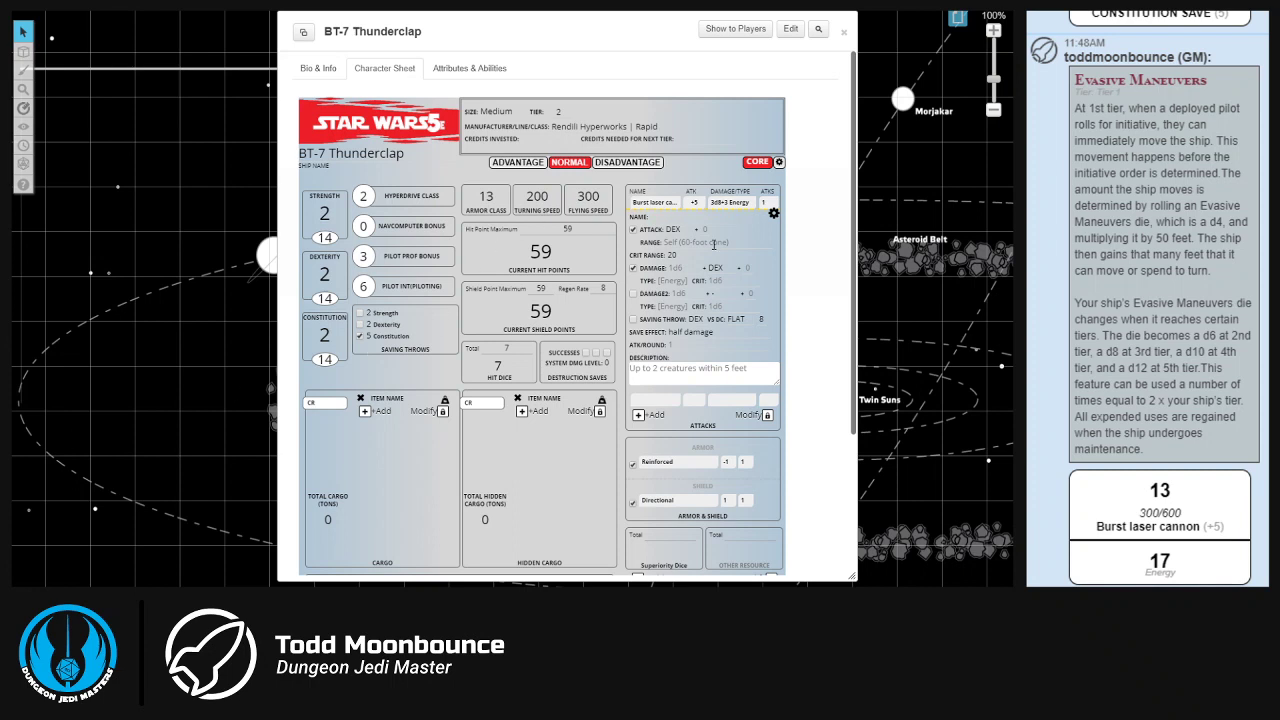
left_click(685, 215)
type("Heavy laser cannon")
key("Tab")
key("Tab")
type("3")
key("Tab")
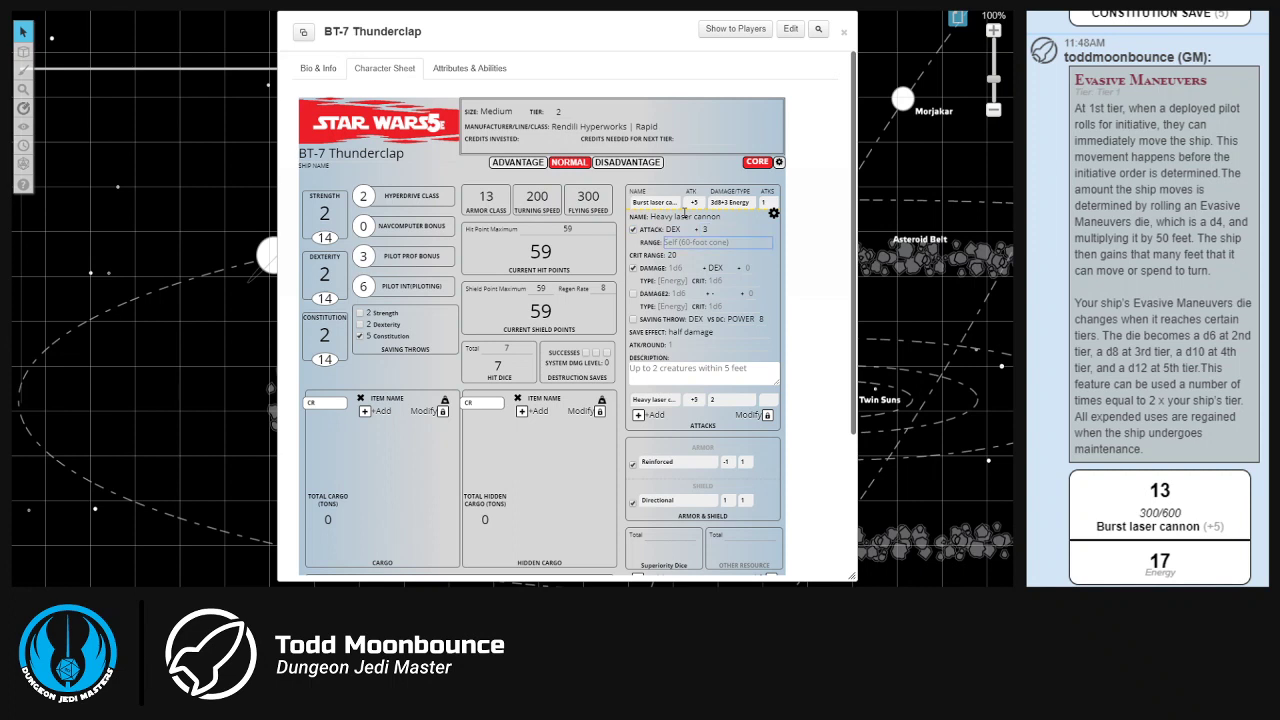
Set the Heavy laser cannon's range to 600/1200 and its damage dice to 1d8.
type("600/1200")
key("Tab")
key("Tab")
key("Tab")
type("1d8")
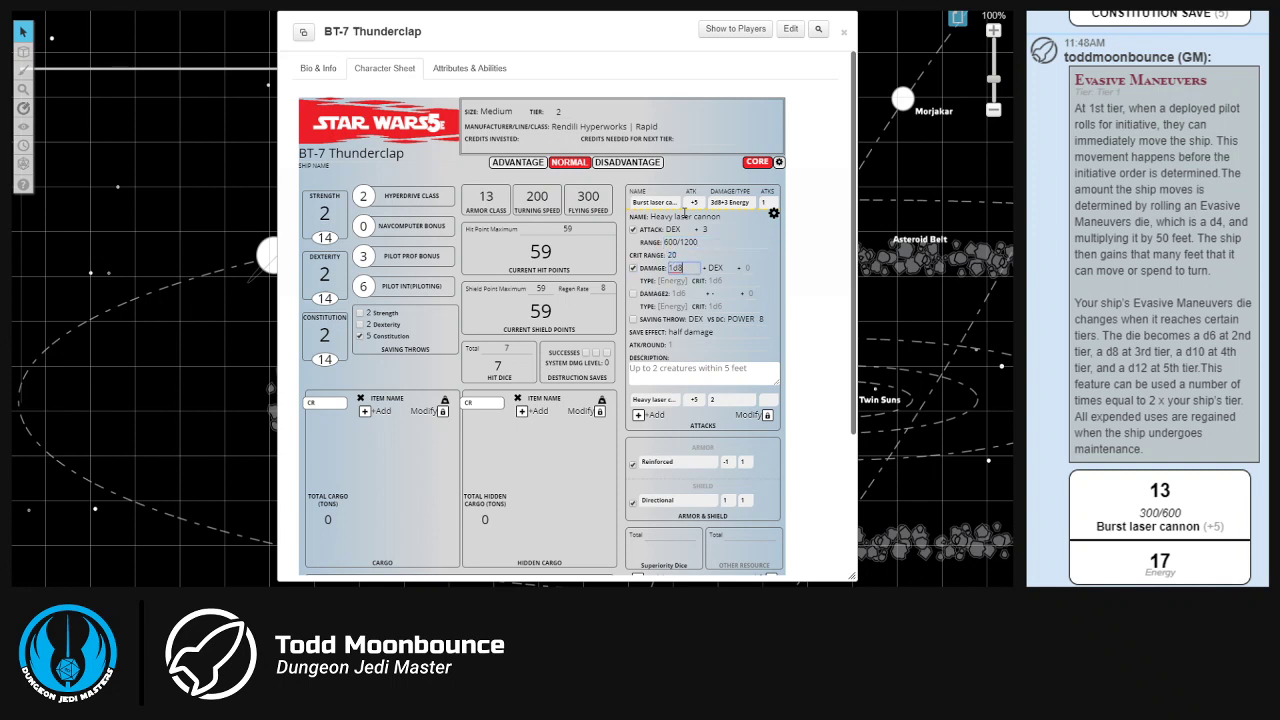
Give the Heavy laser cannon's damage a bonus of 2 on top of Dexterity and the damage type Energy.
key("Tab")
key("Tab")
left_click(747, 268)
scroll(749, 267, "down", 3)
scroll(744, 270, "up", 3)
type("2")
left_click(669, 280)
type("Energy")
Set the Heavy laser cannon's attacks per round to 1, finish editing, and roll its attack and damage.
left_click(679, 342)
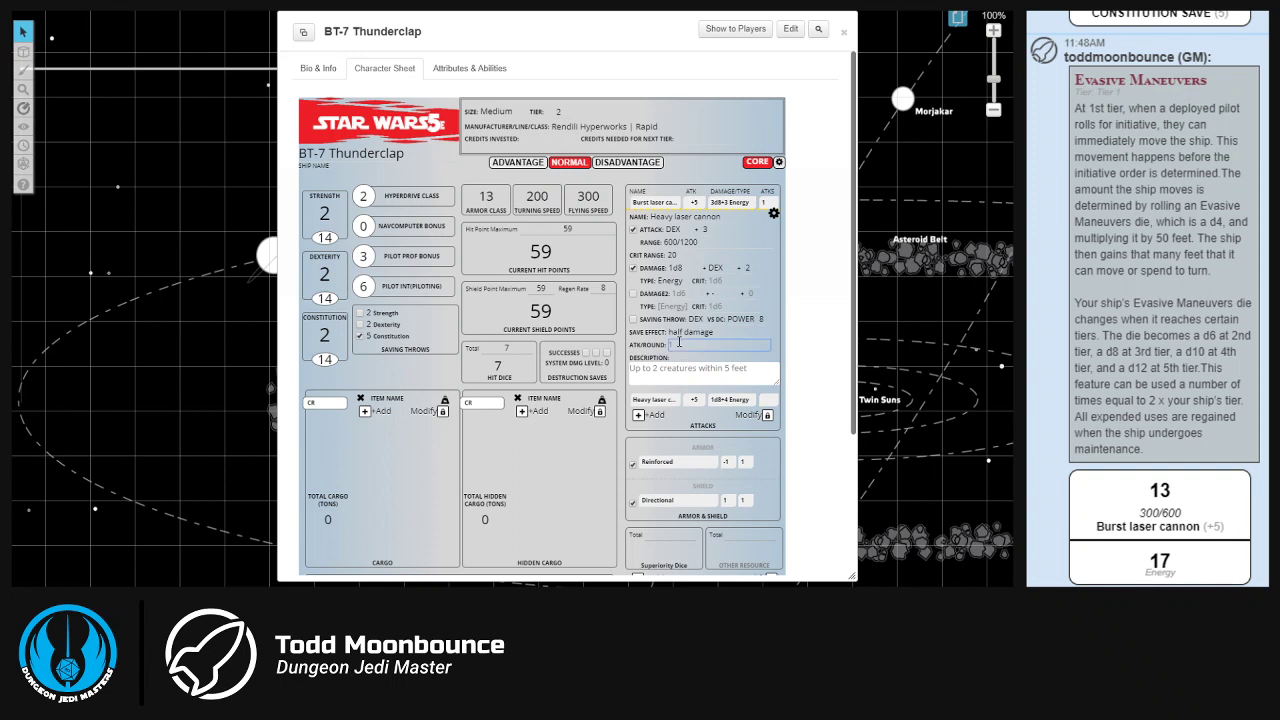
left_click(773, 213)
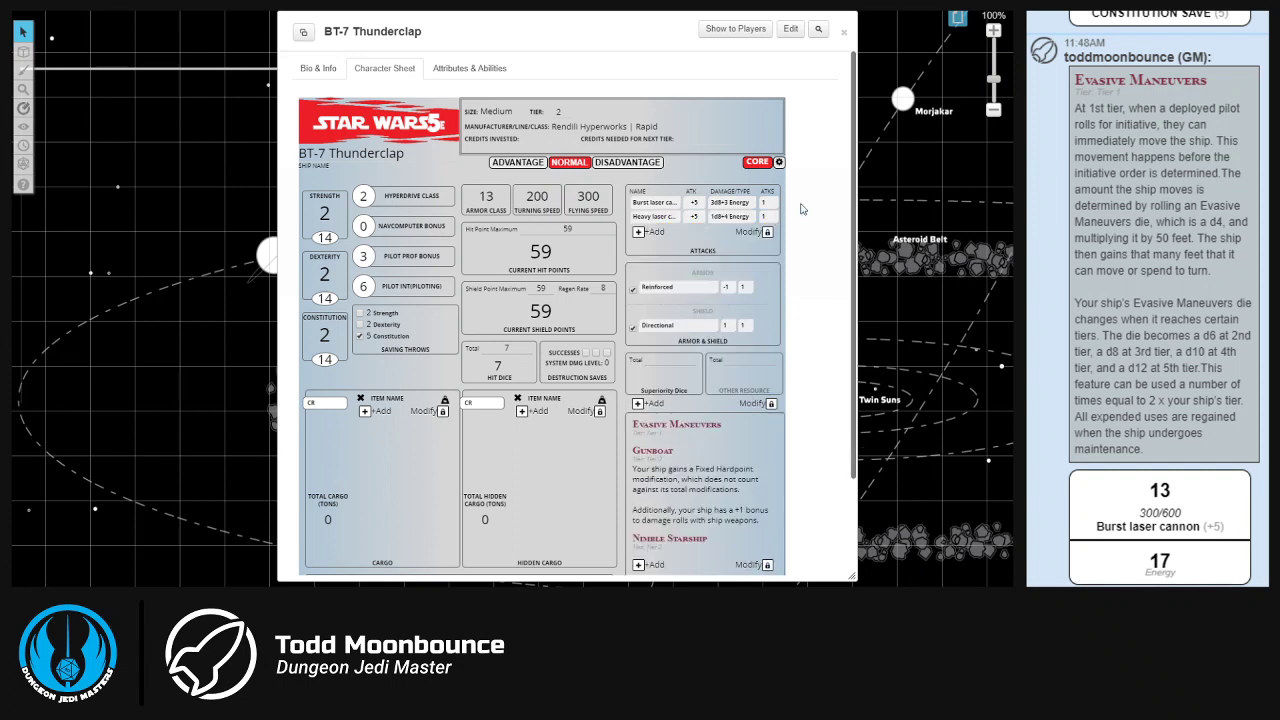
left_click(732, 220)
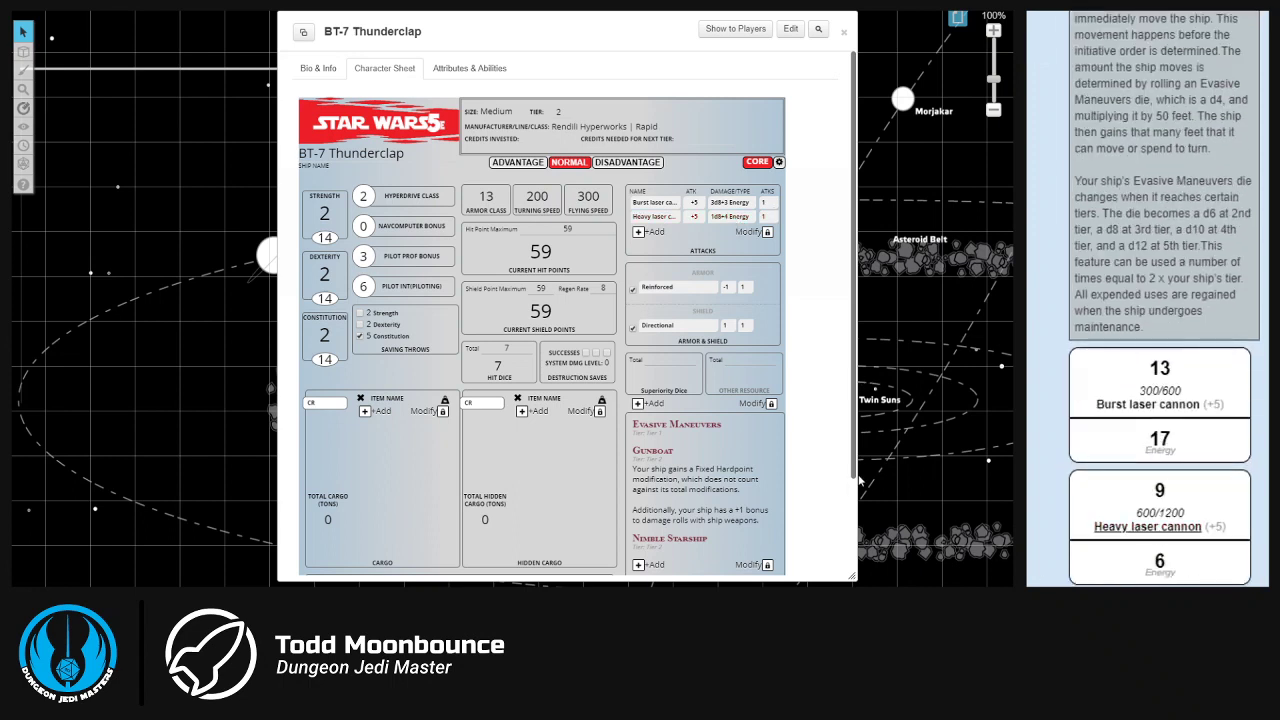
mouse_move(1168, 564)
Add a ship attack named Cluster missile launcher using Dexterity, with an attack bonus of 5 and range 300/600.
left_click(638, 232)
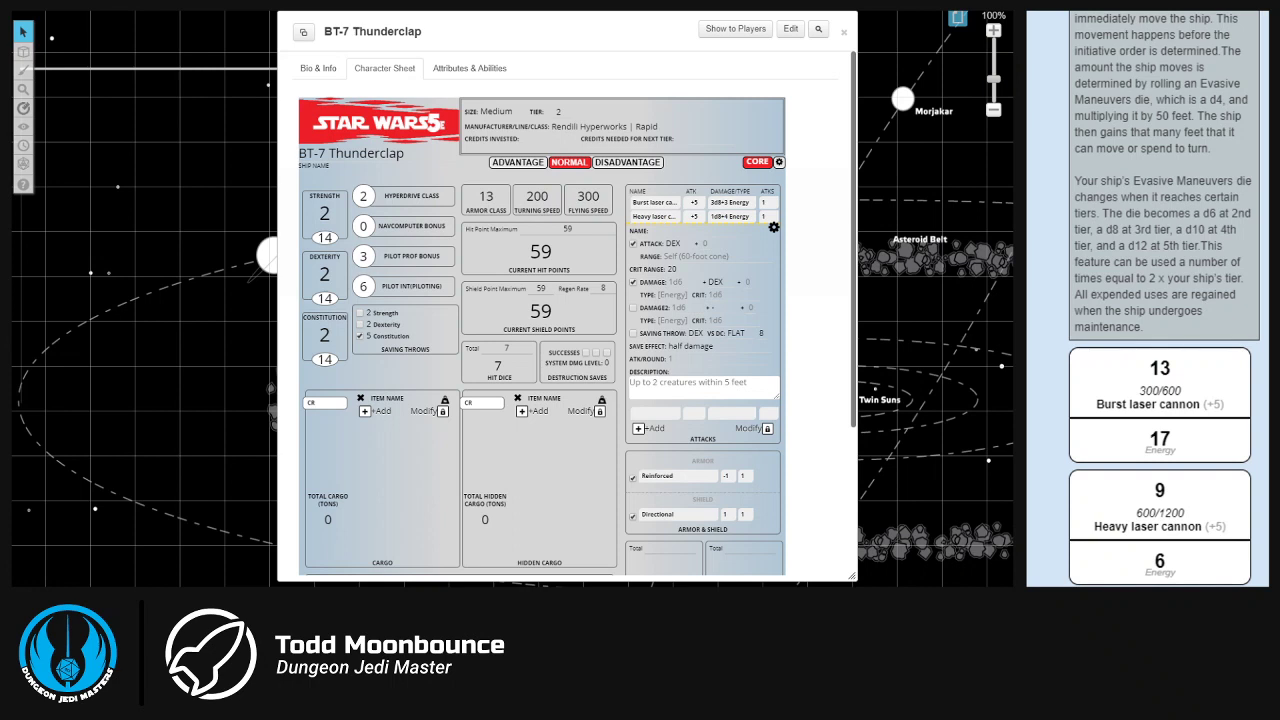
left_click(693, 231)
type("Cluster missile launcher")
key("Return")
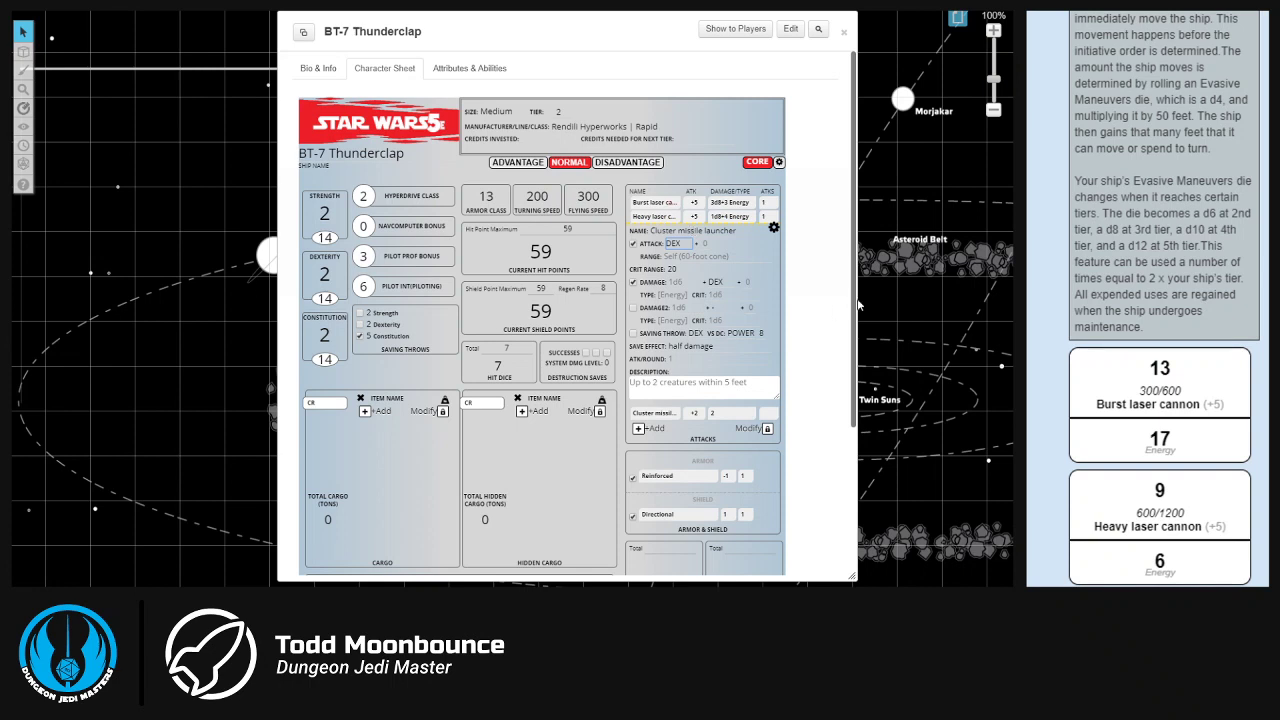
key("Tab")
key("Tab")
type("300/600")
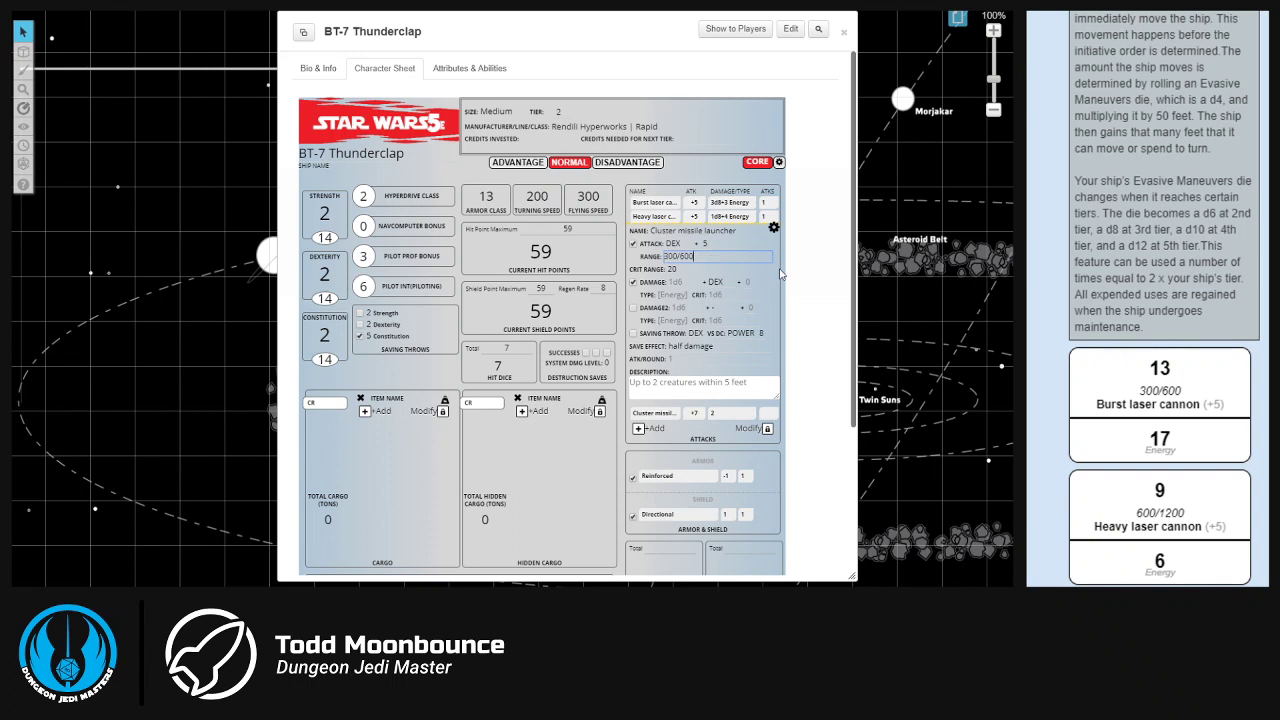
Set the Cluster missile launcher's damage to 2d10 plus Dexterity with a bonus of 1 and damage type Energy.
key("Tab")
type("2d10")
key("Tab")
key("Tab")
type("1")
scroll(820, 342, "down", 3)
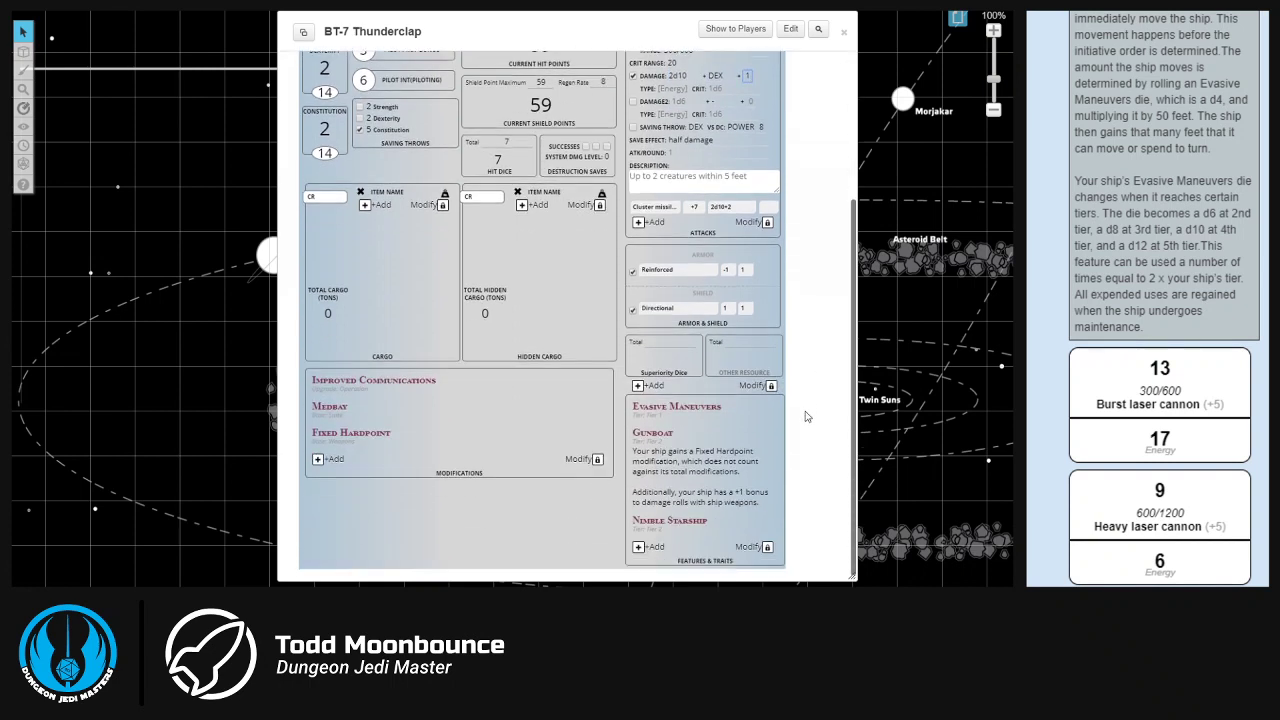
scroll(806, 416, "up", 3)
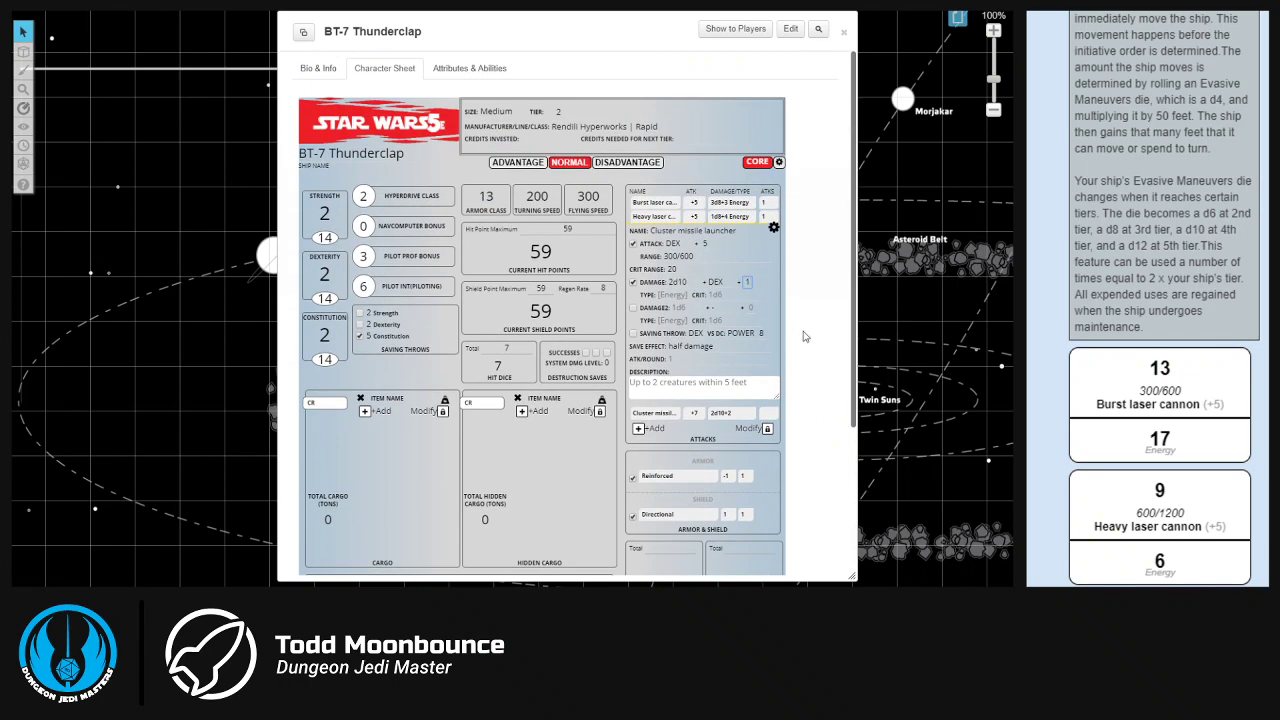
key("Tab")
type("Energy")
key("Tab")
Give the Cluster missile launcher 2 attacks per round and the description "Ammo. Reload 8", and roll its attack and damage.
left_click(684, 358)
type("2")
left_click(684, 382)
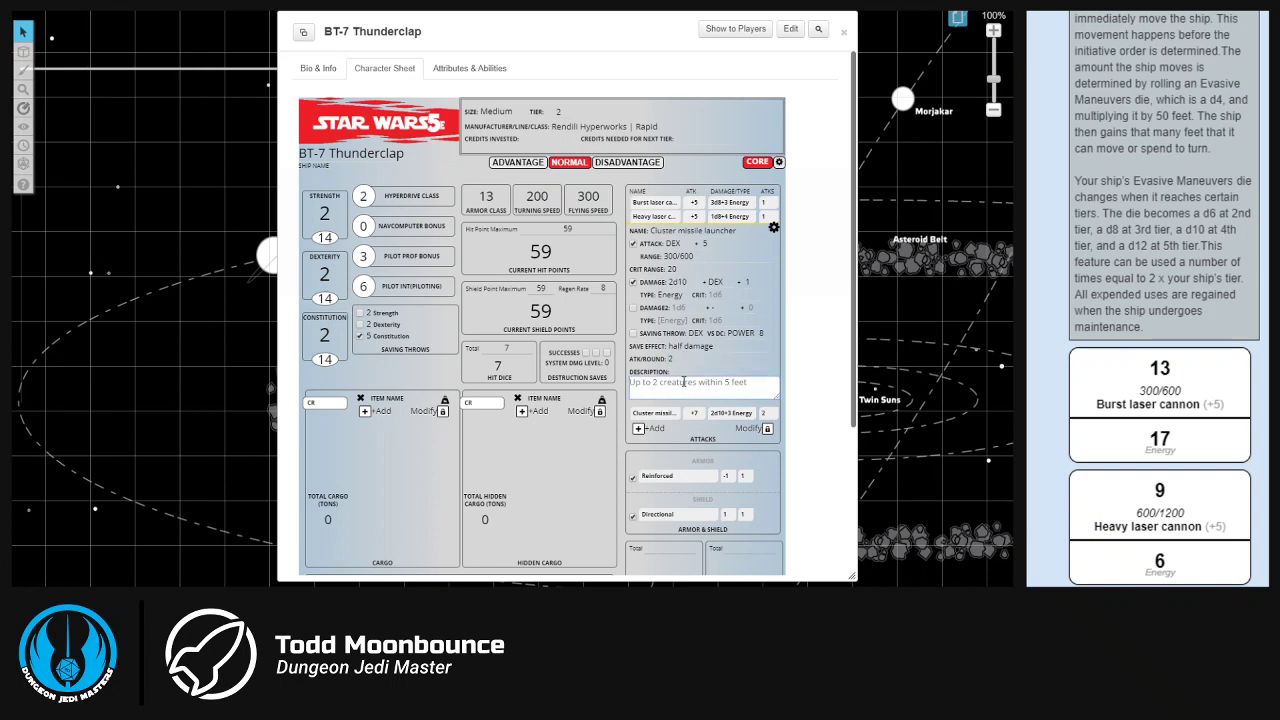
type("Ammo. Reload 8")
left_click(774, 228)
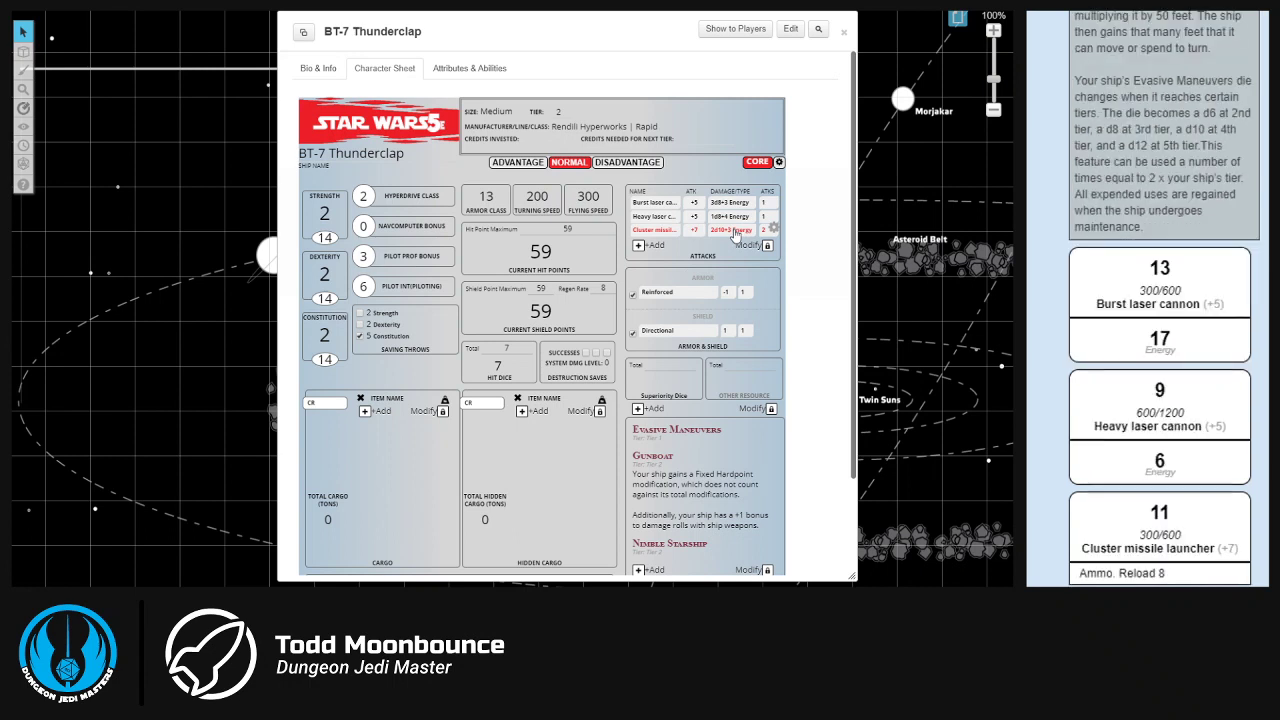
left_click(1128, 549)
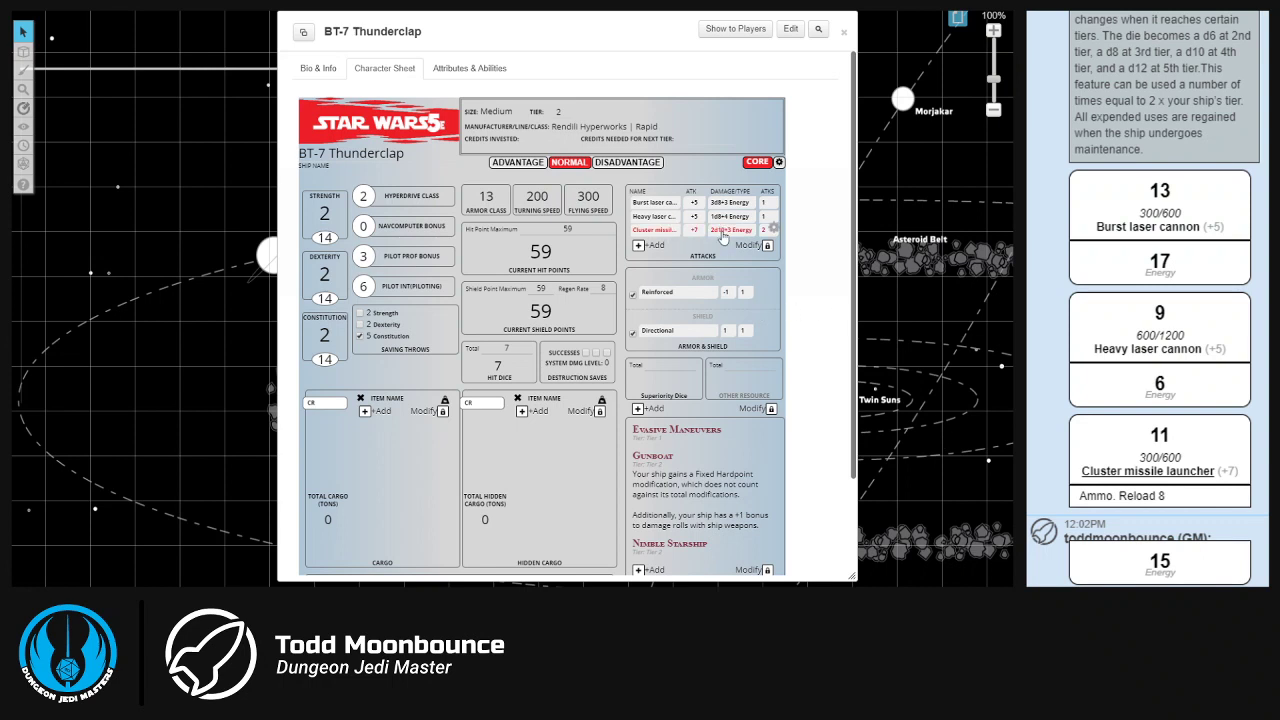
Rename the Superiority Dice resource to Ammo and set both its total and current value to 8.
triple_click(690, 396)
key("BackSpace")
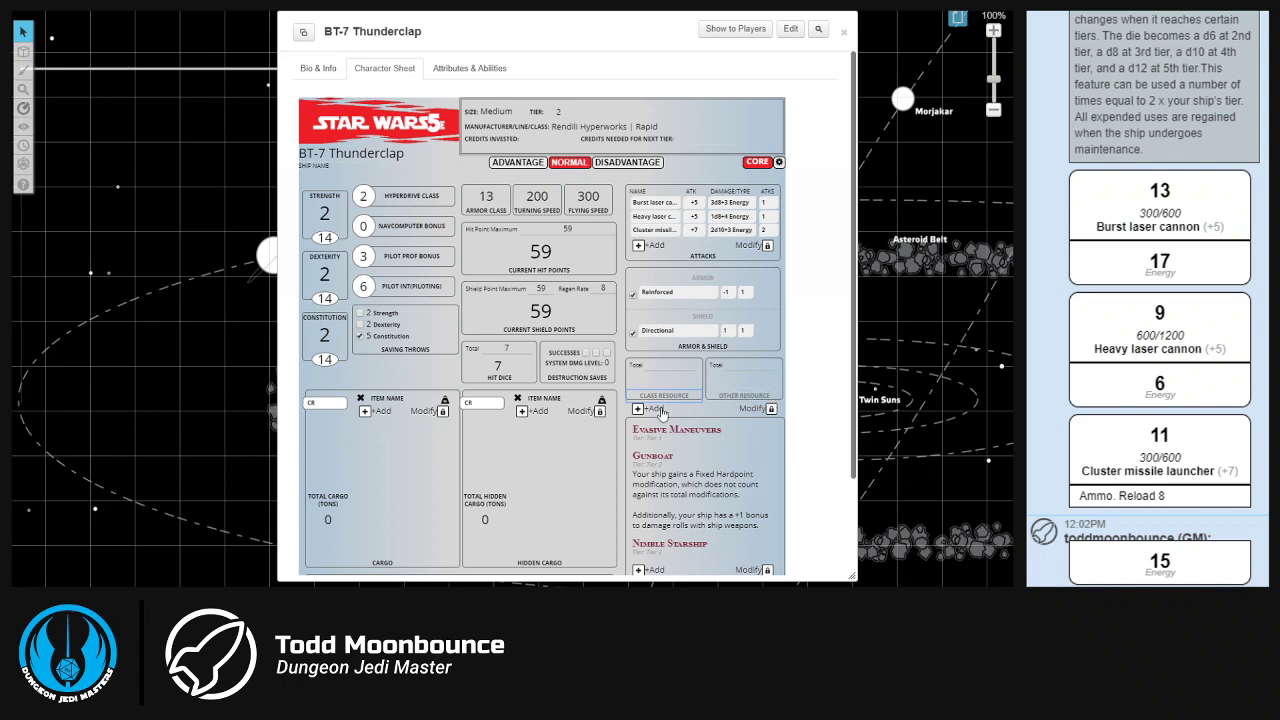
left_click(691, 397)
type("Ammo")
left_click(668, 365)
type("8")
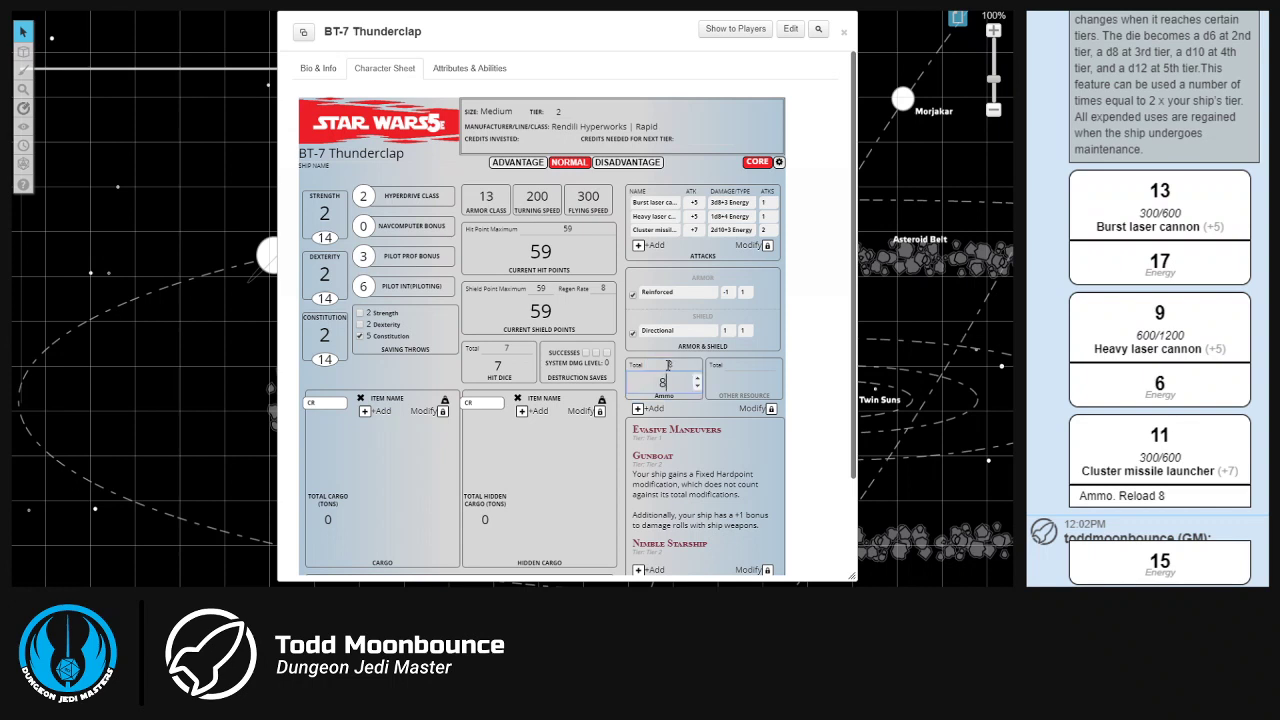
key("Return")
Lower the current Ammo count by 2 and raise it back to 8.
left_click(697, 386)
left_click(697, 387)
left_click(697, 381)
left_click(697, 381)
scroll(550, 313, "down", 2)
scroll(550, 313, "up", 2)
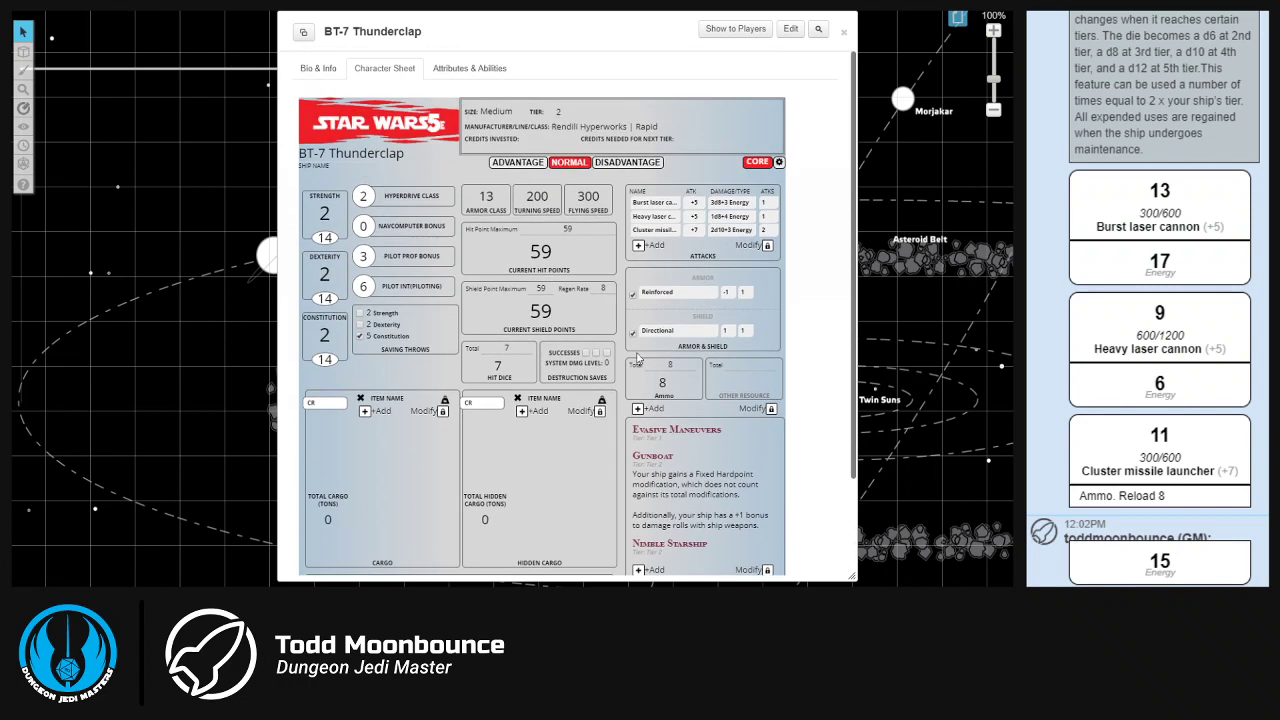
Collapse the Gunboat feature's description in the features and traits.
left_click(662, 458)
scroll(600, 412, "down", 4)
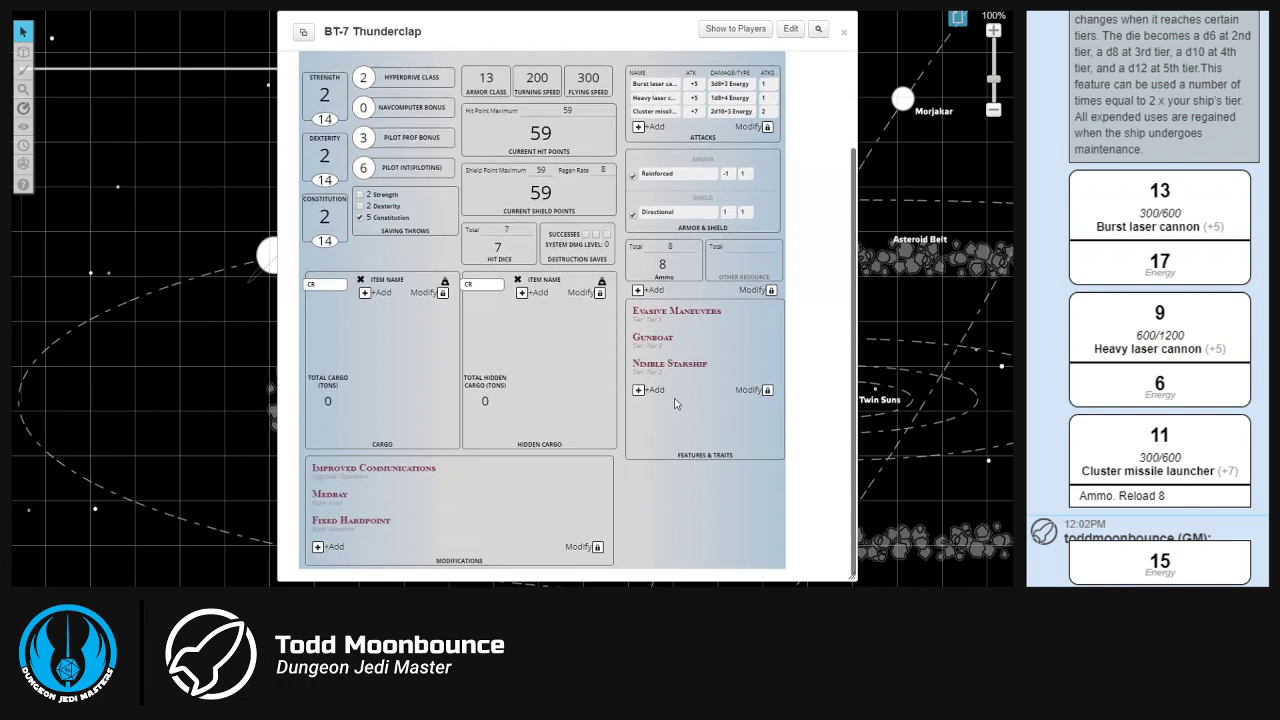
scroll(455, 485, "up", 4)
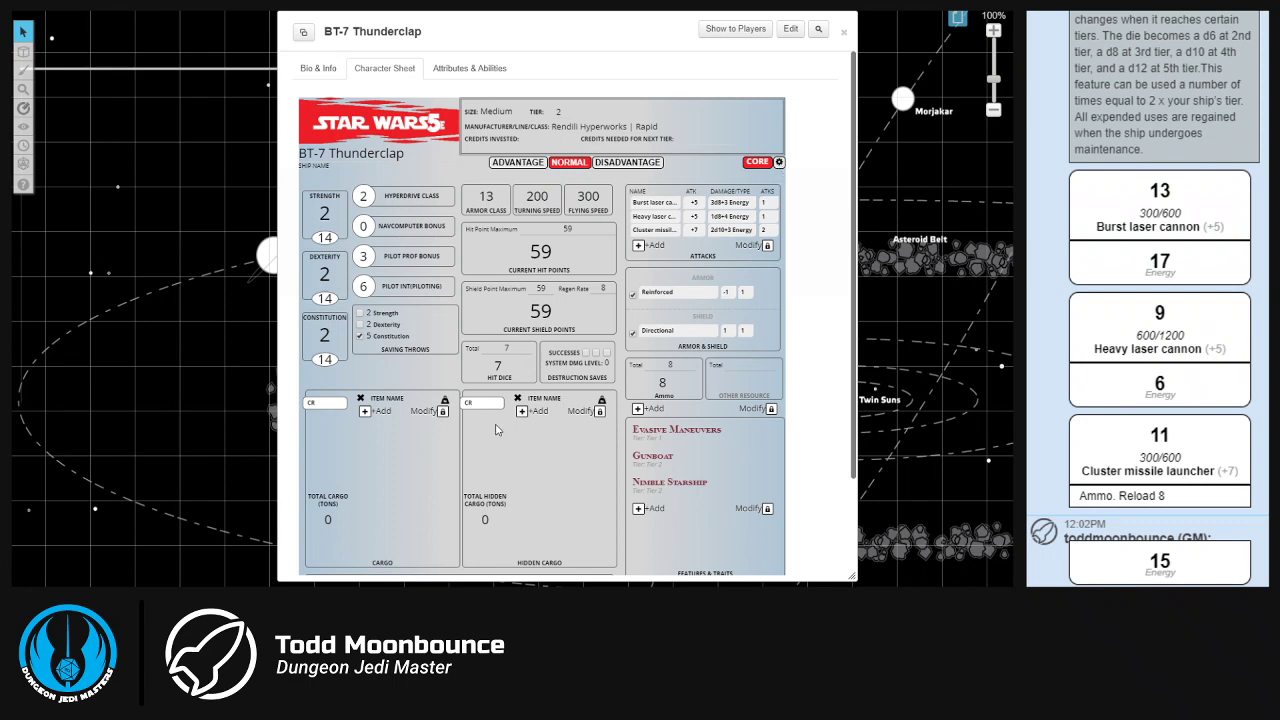
Roll the ship's hit dice, review the sheet's general options, and return to the core page.
left_click(498, 378)
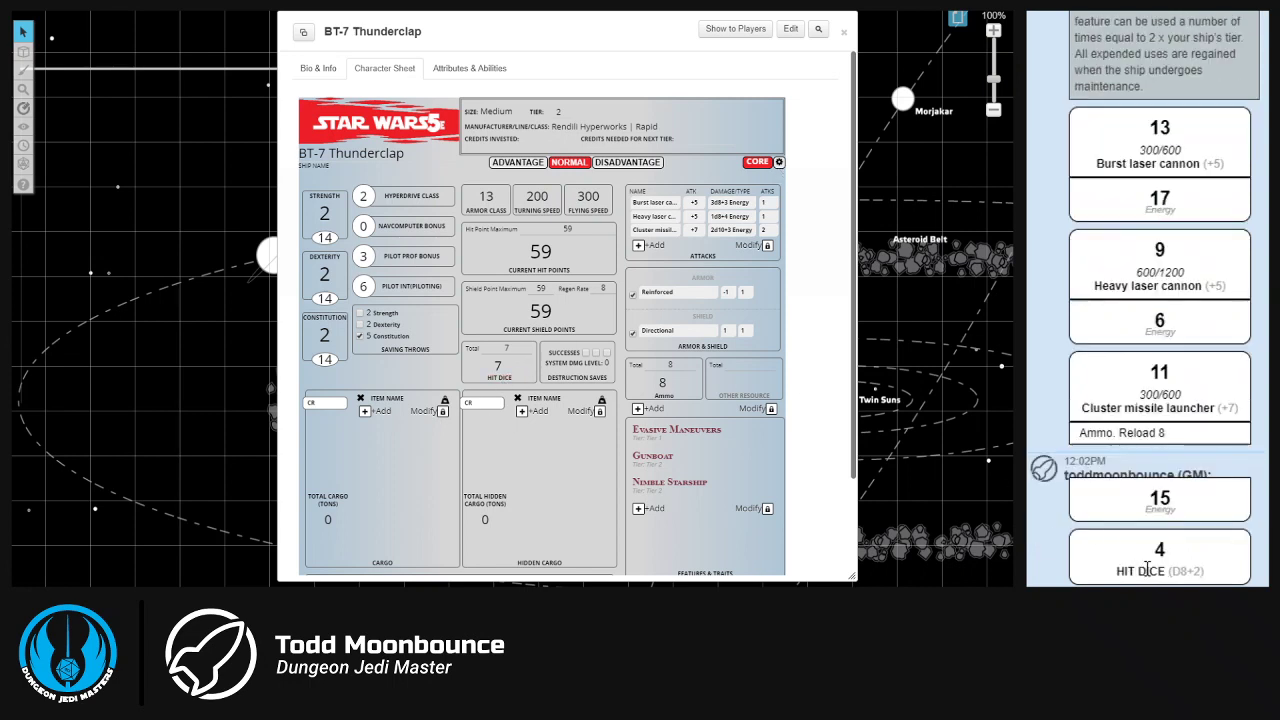
left_click(779, 162)
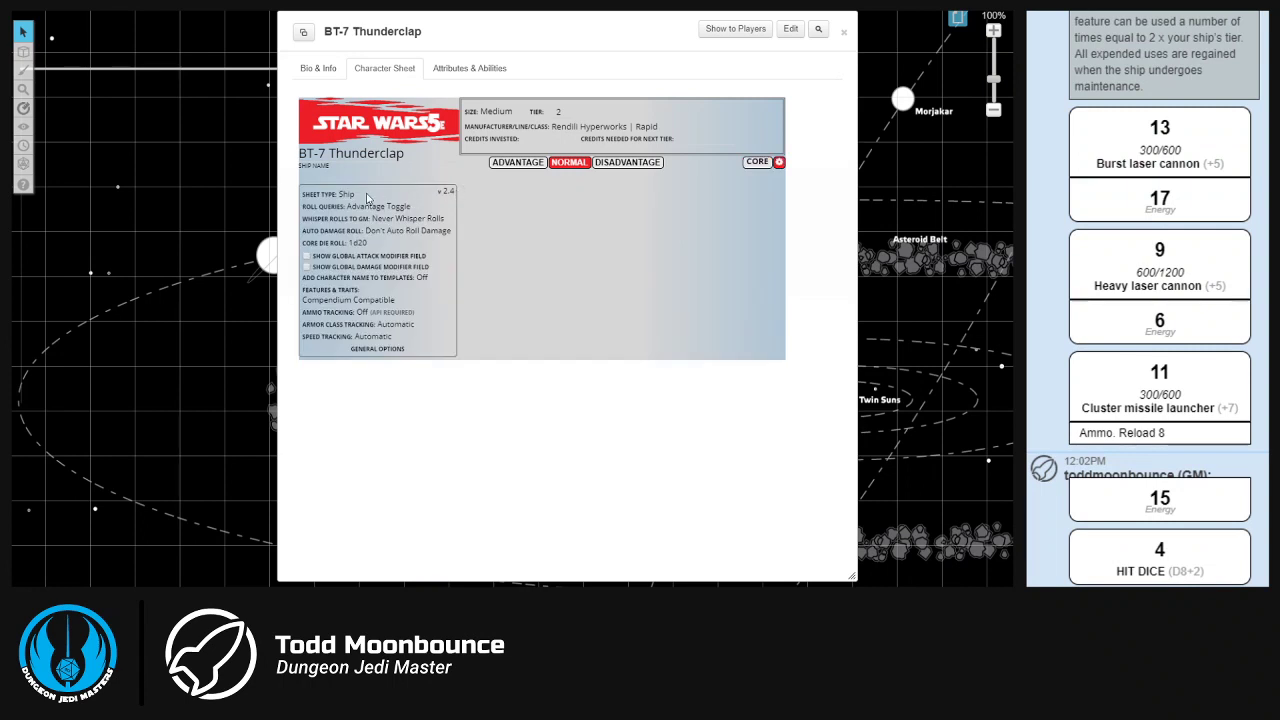
left_click(757, 162)
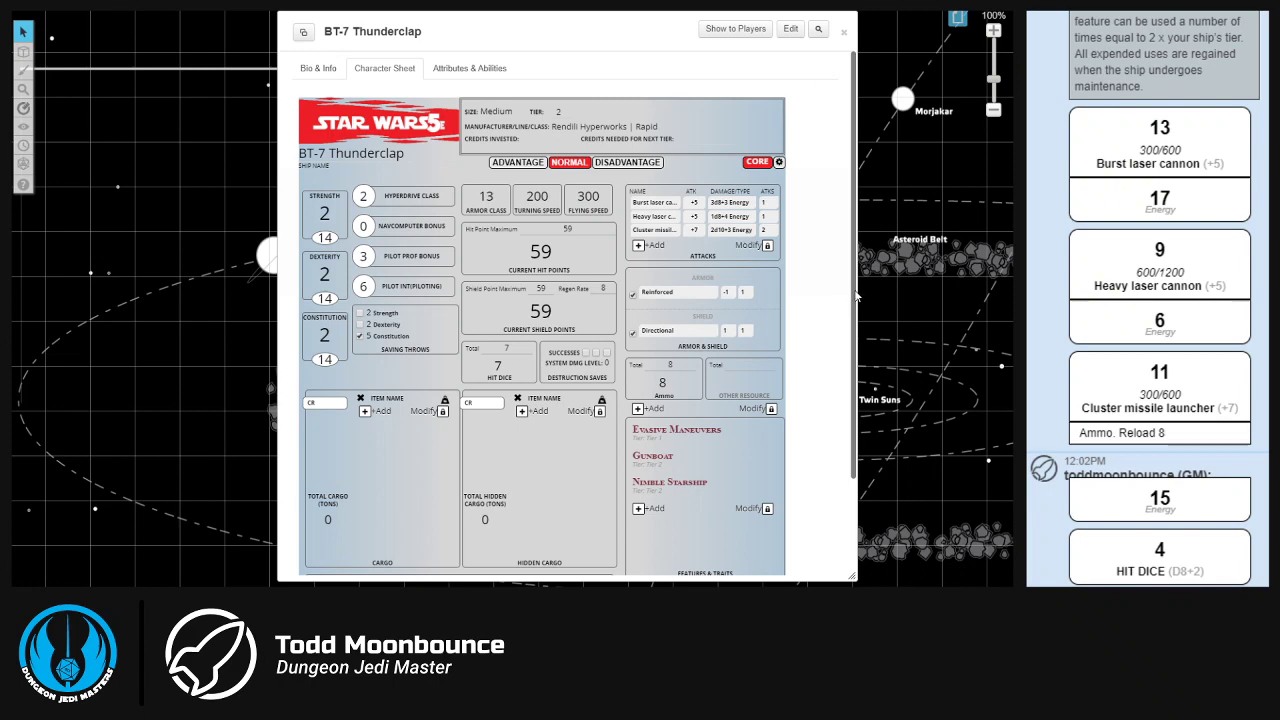
scroll(855, 296, "down", 2)
scroll(855, 285, "up", 2)
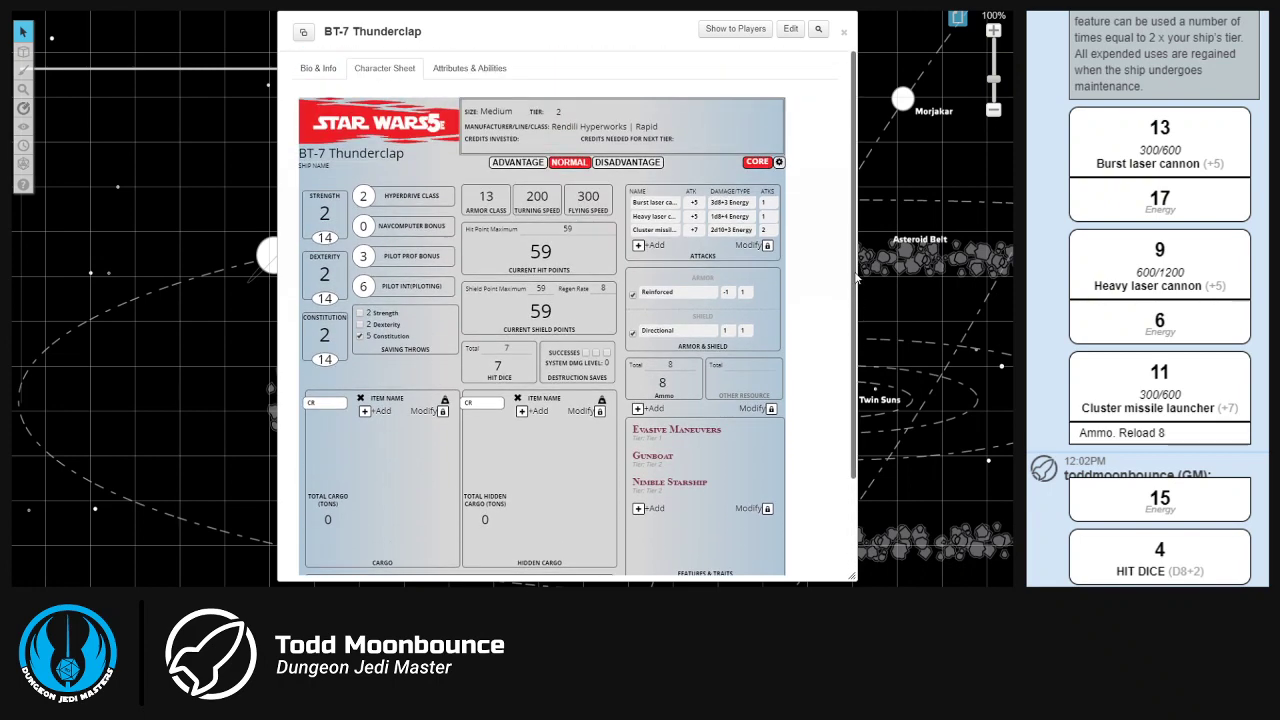